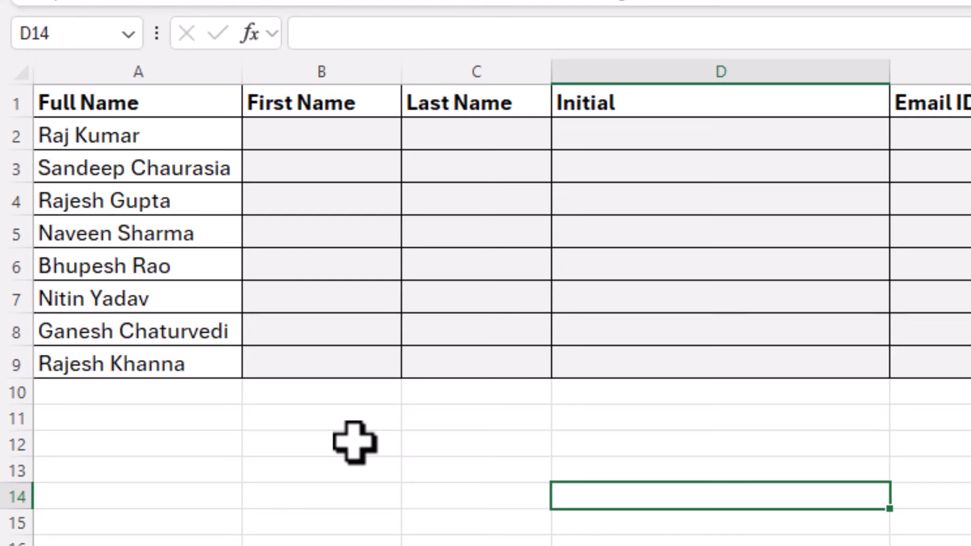
Flash Fill the First Name column from the first person's first name typed in B2
left_click(194, 136)
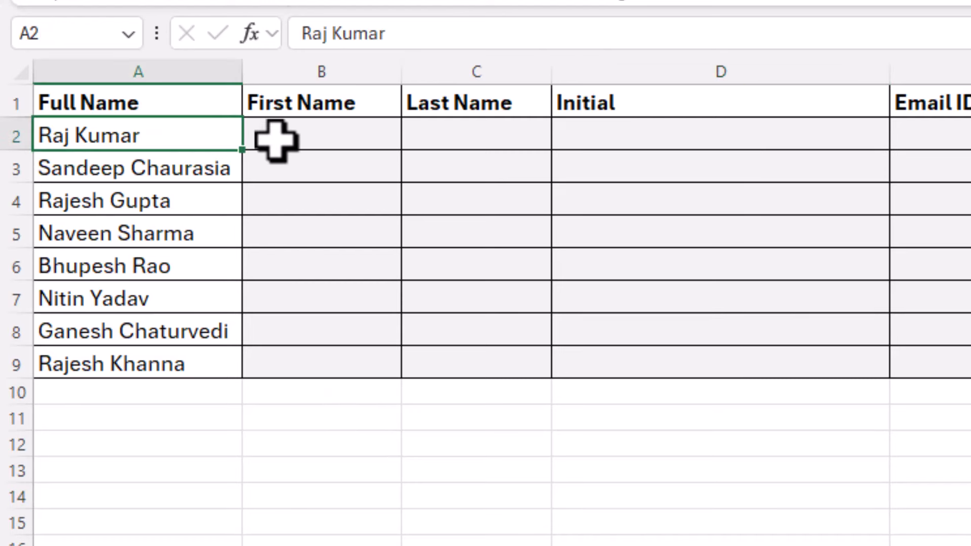
left_click(183, 158)
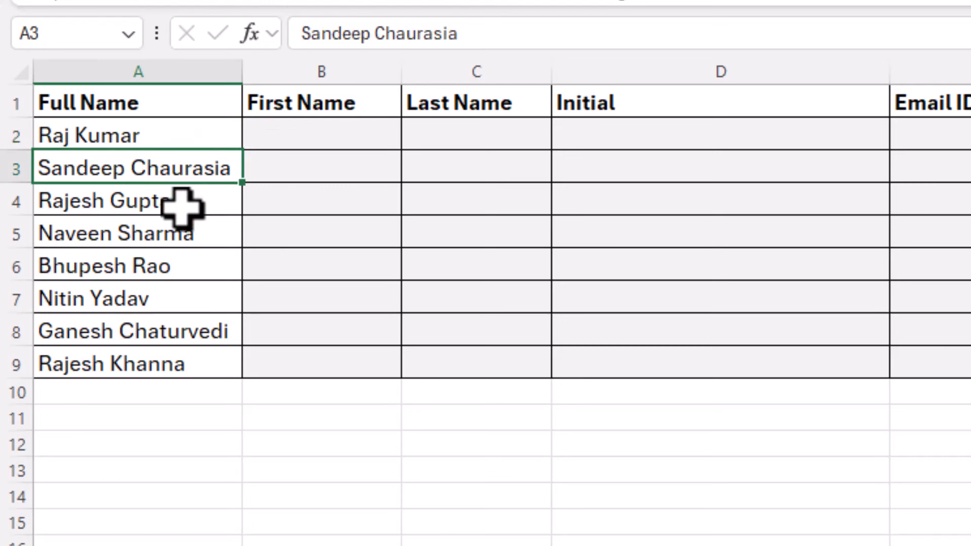
left_click_drag(174, 134, 202, 360)
left_click(290, 139)
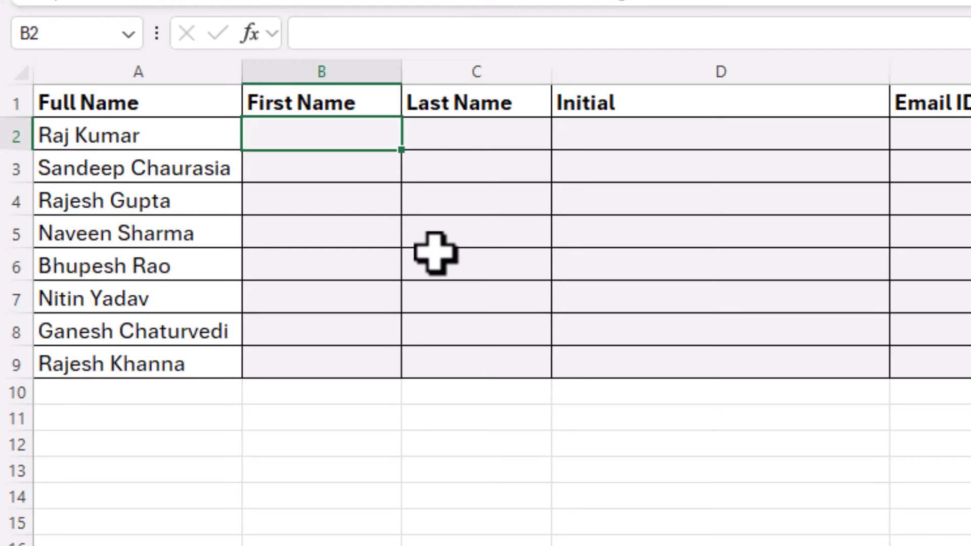
type("Raj")
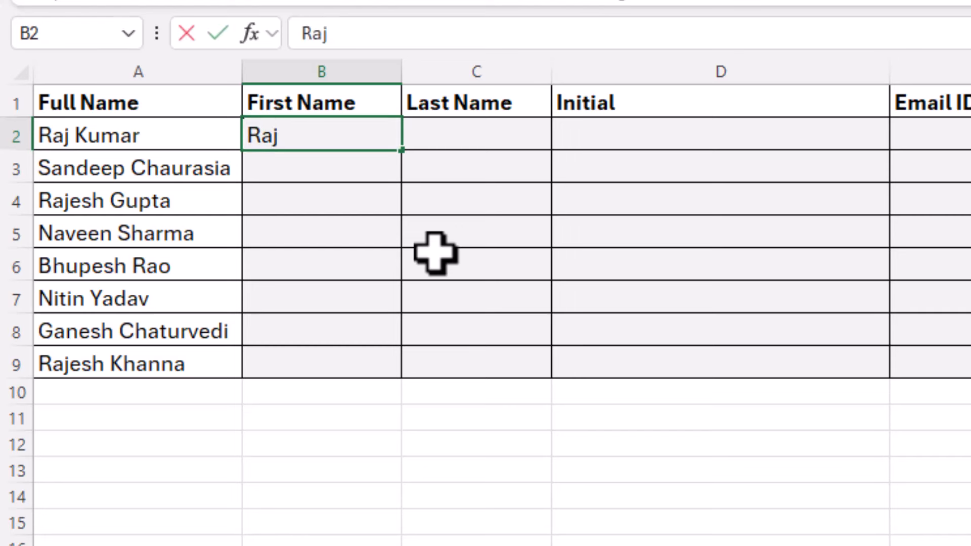
key("Return")
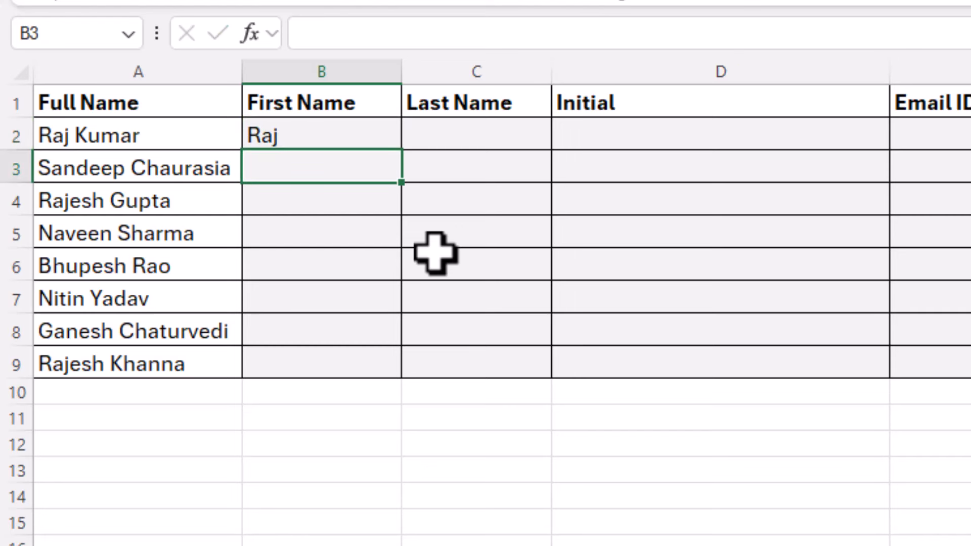
key("ctrl+e")
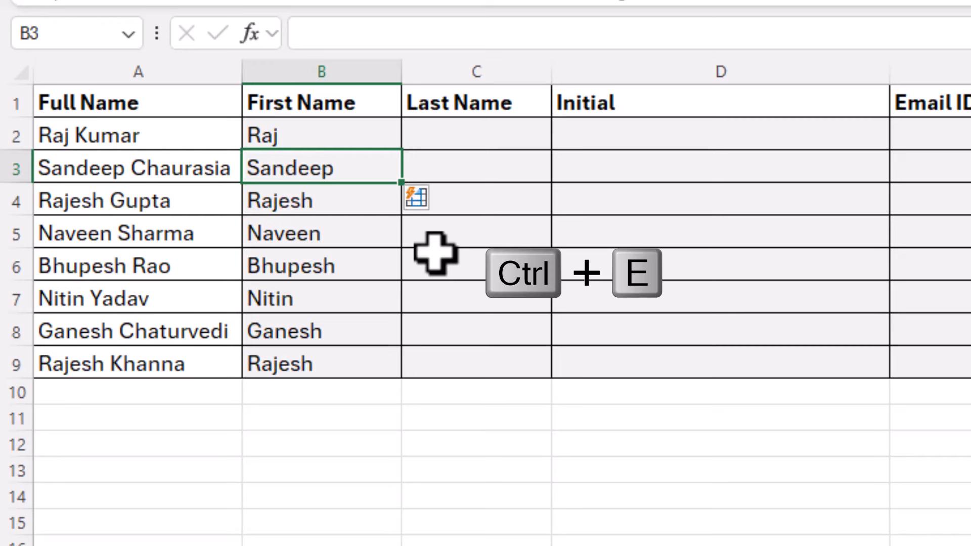
Flash Fill the Last Name column from the first person's surname typed in C2
left_click(475, 139)
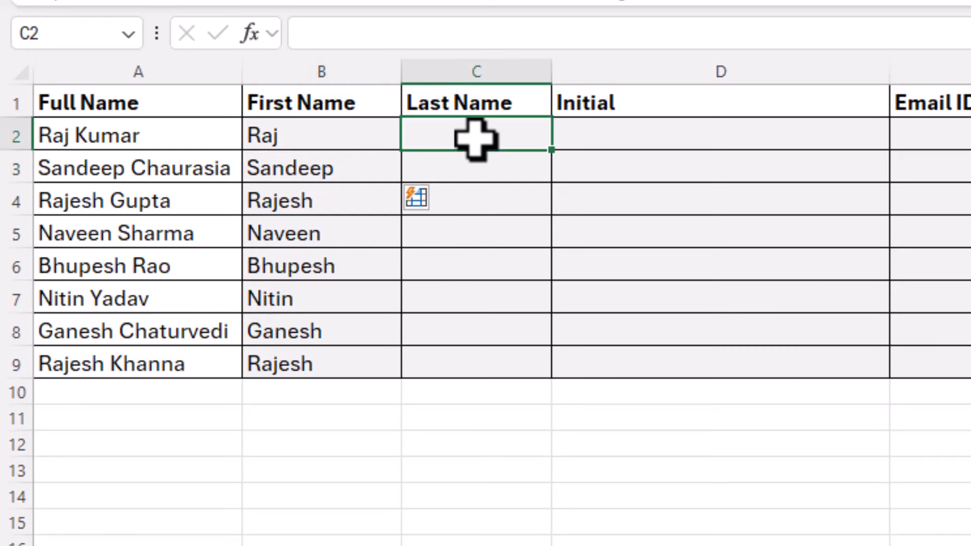
key("Return")
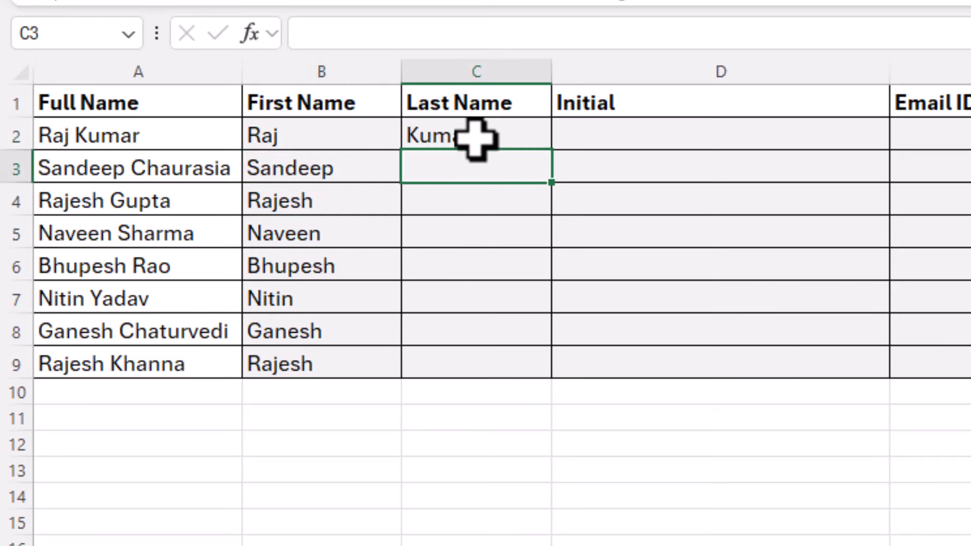
key("ctrl+e")
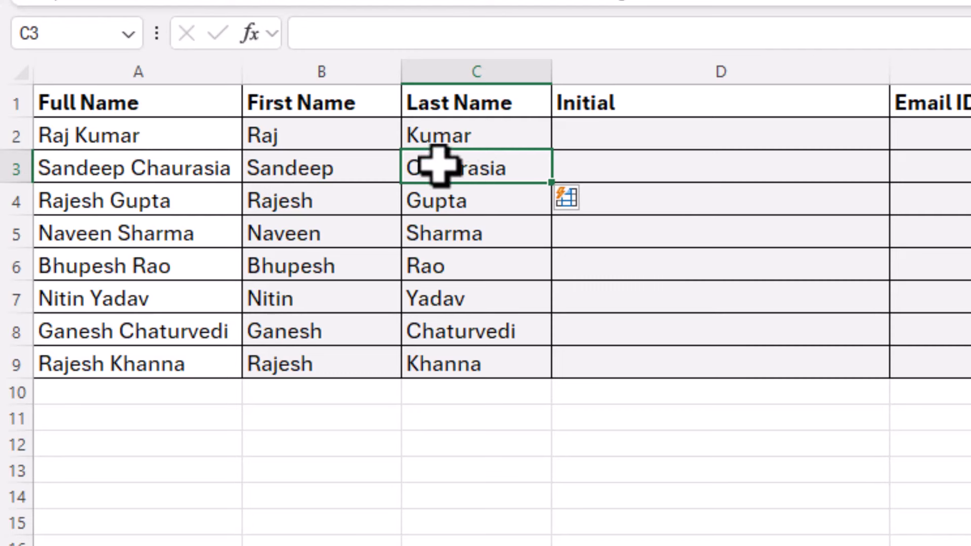
Clear B2:B9 and Flash Fill uppercase first names from a capitalised example in B2
left_click_drag(362, 146, 366, 374)
key("Delete")
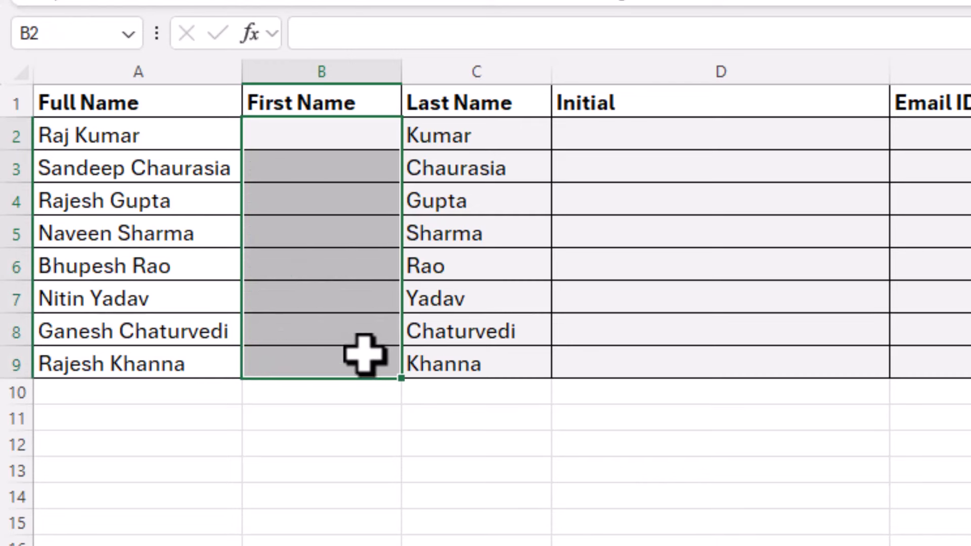
left_click(347, 143)
type("RAJ")
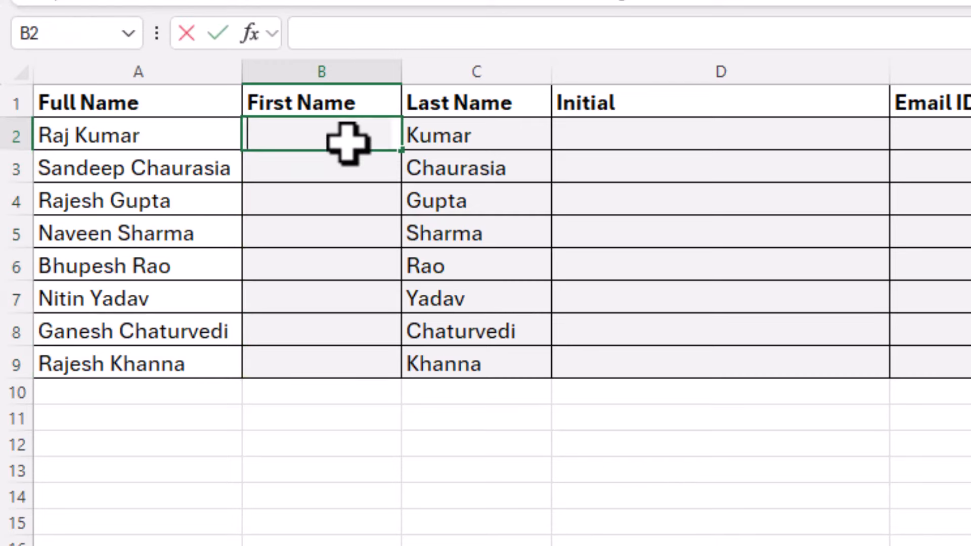
key("Return")
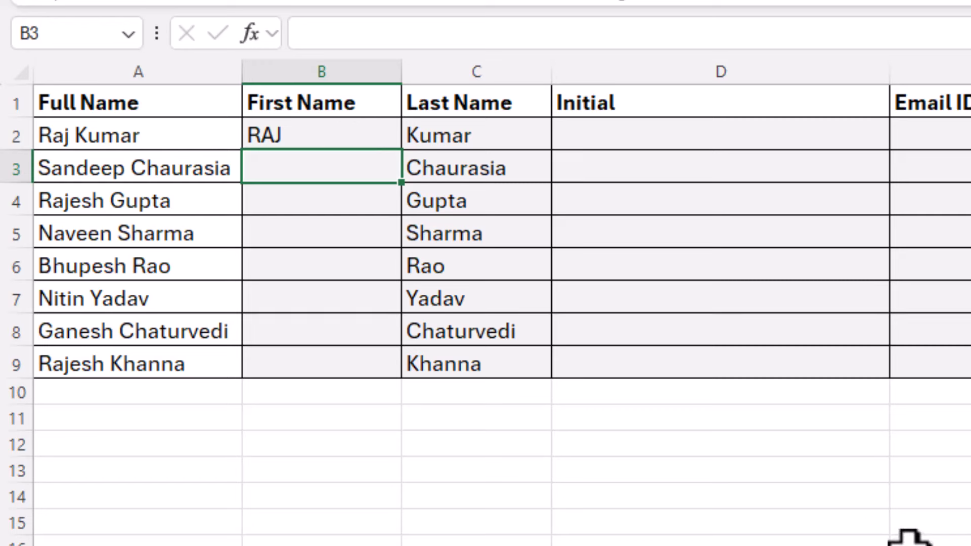
key("ctrl+e")
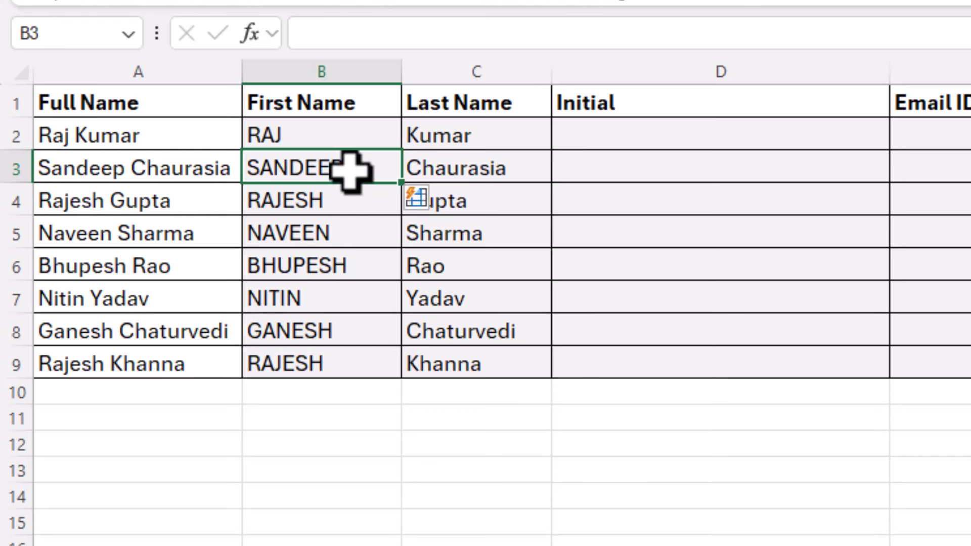
Flash Fill two-letter initials into the Initial column from an example in D2
left_click(654, 140)
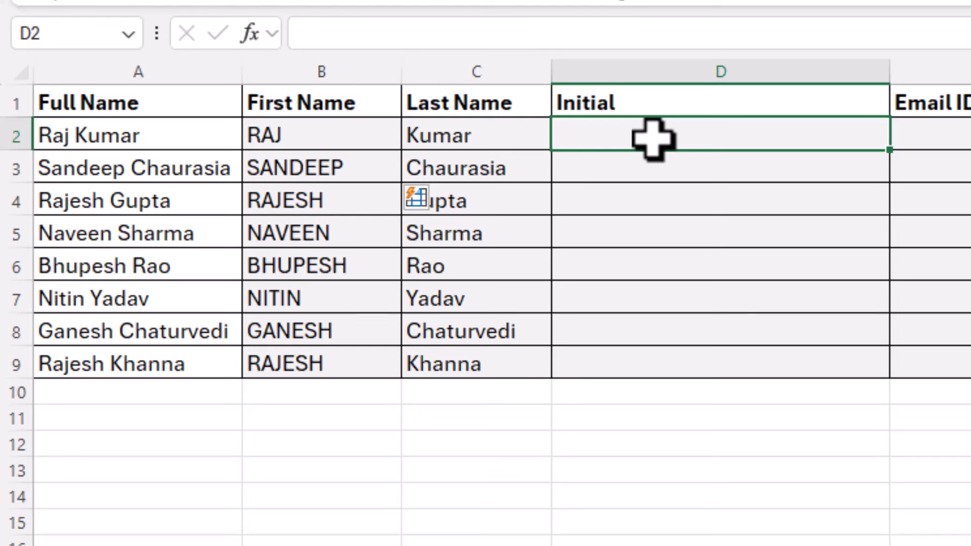
type("RK")
key("Return")
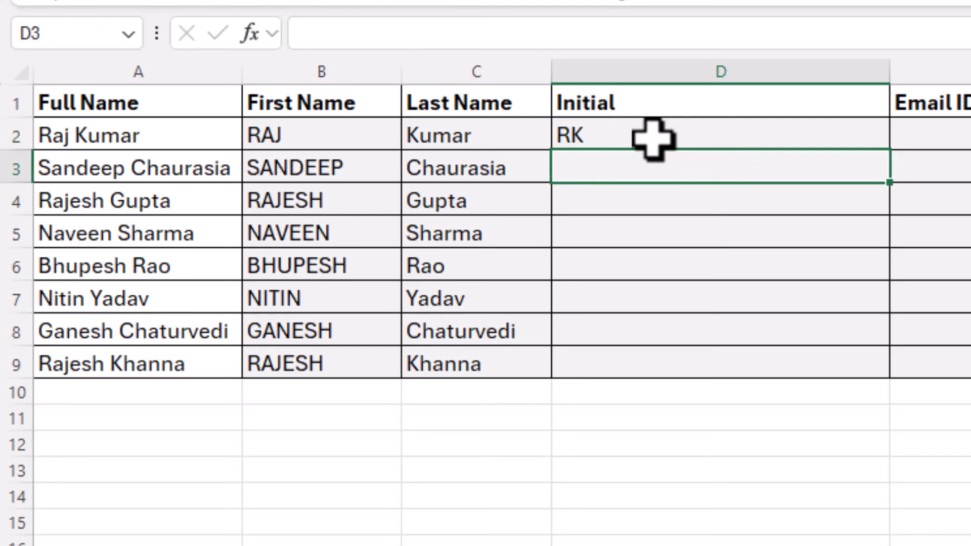
key("ctrl+e")
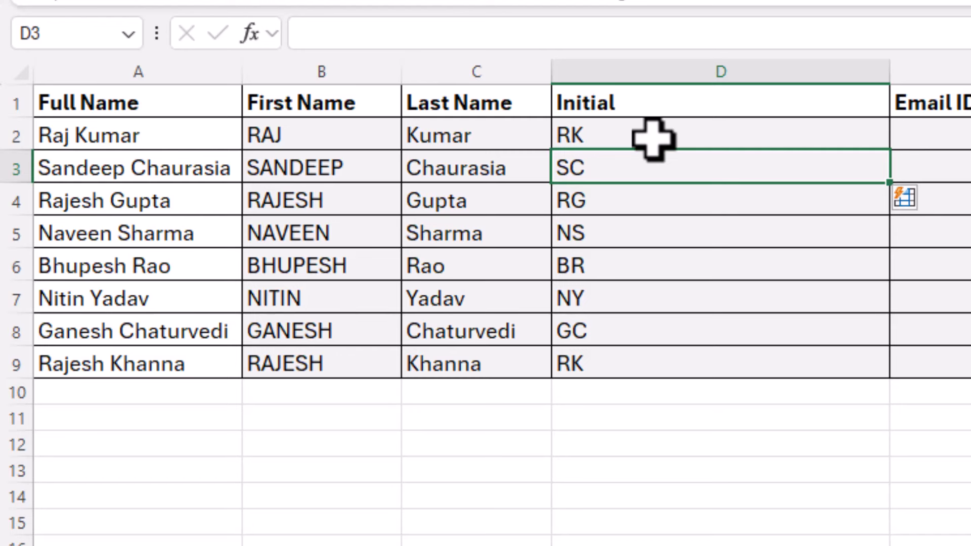
Replace D2:D9 with first-initial-dot-surname entries, Flash-Filled from a new D2 example
left_click_drag(652, 140, 631, 351)
key("Delete")
left_click(616, 139)
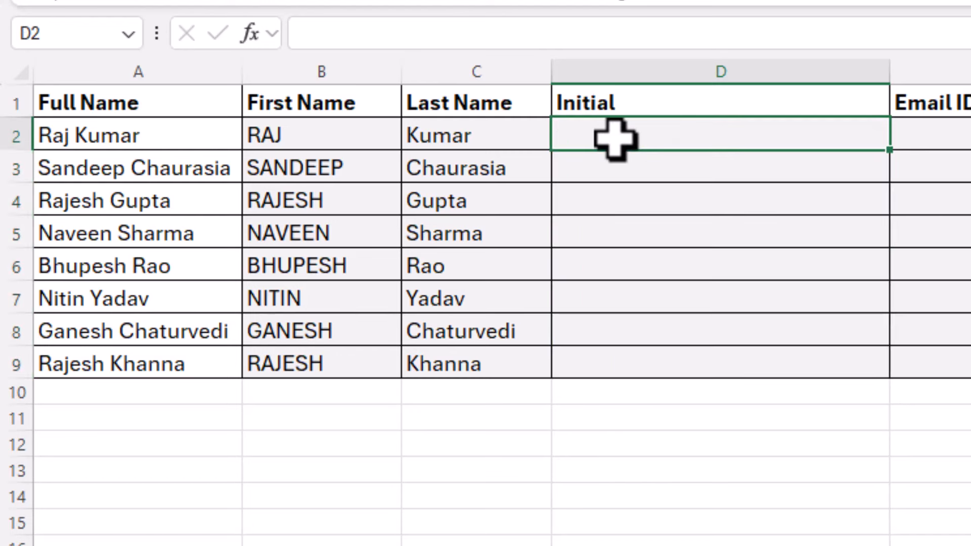
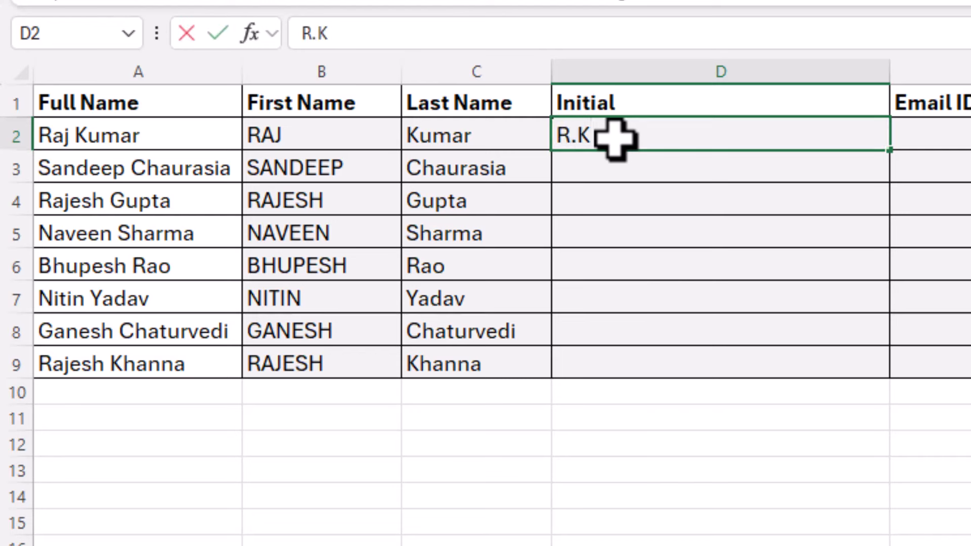
key("Return")
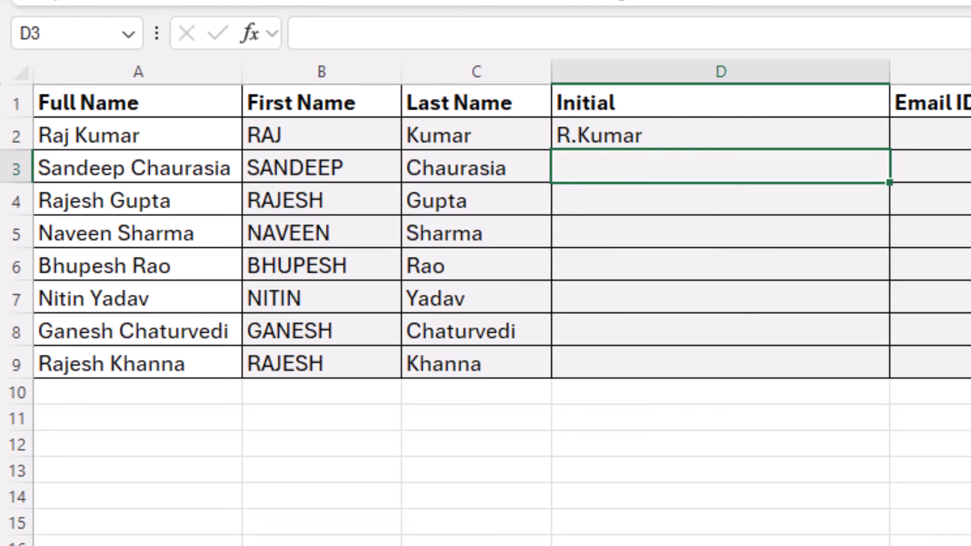
key("ctrl+e")
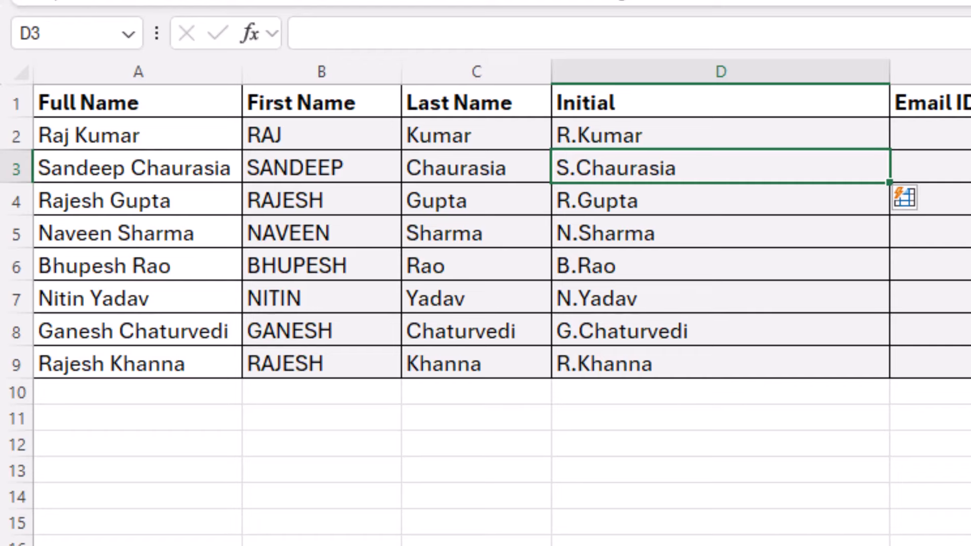
left_click(624, 233)
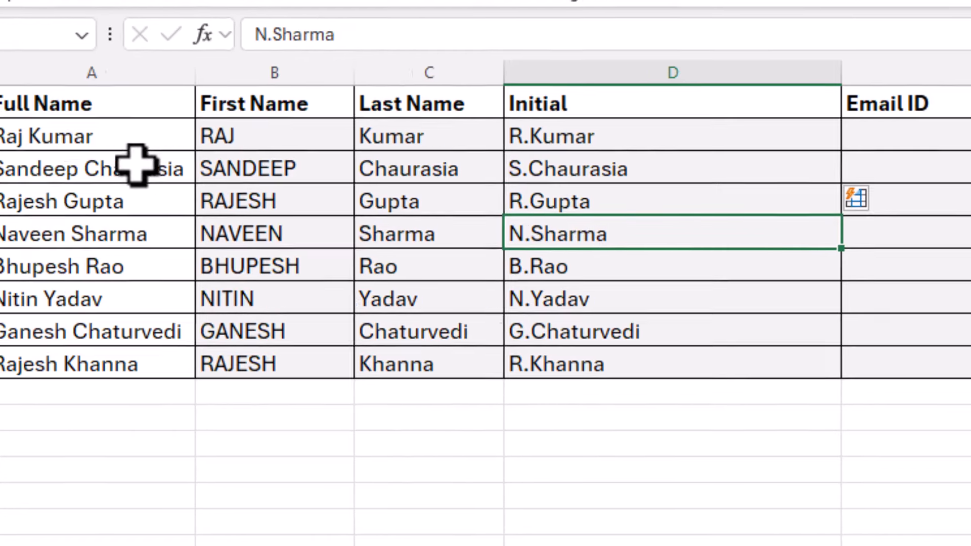
left_click(640, 143)
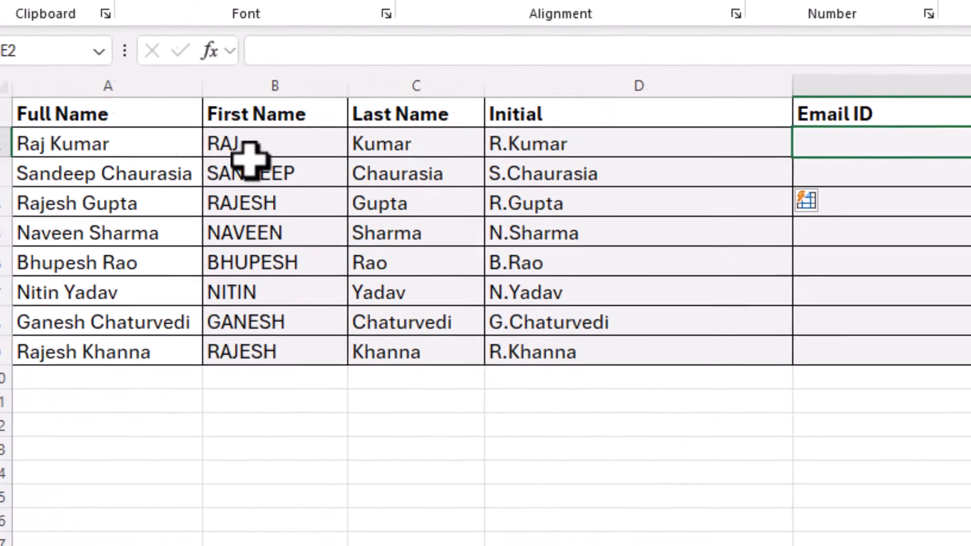
left_click_drag(132, 145, 126, 341)
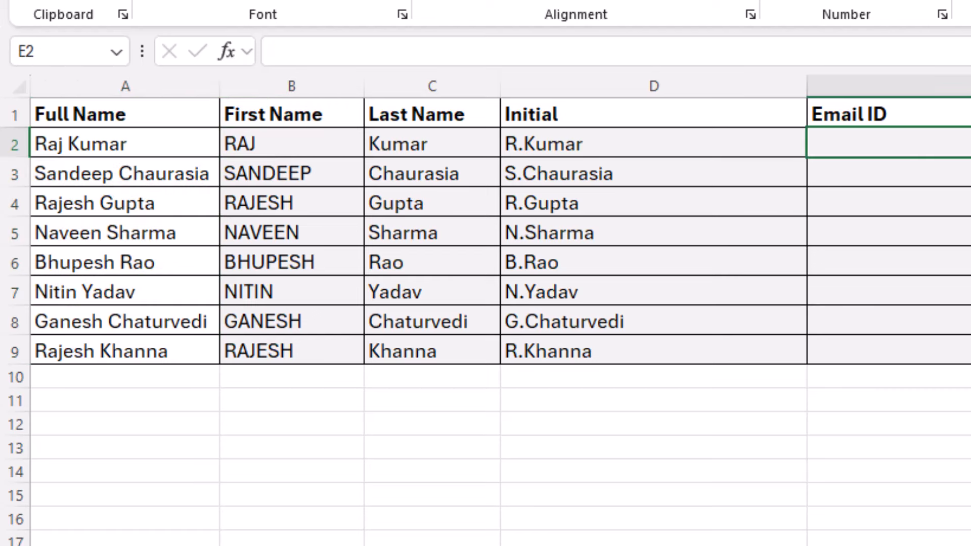
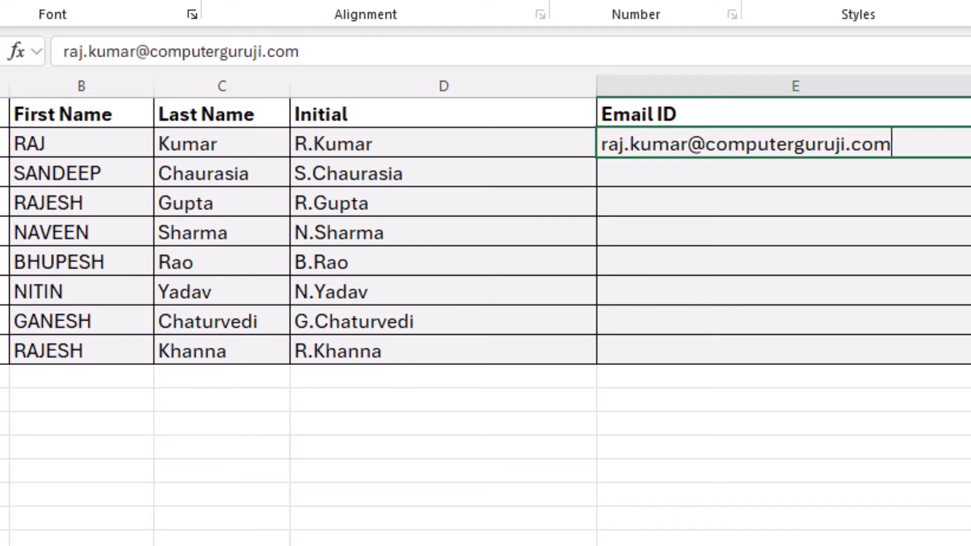
key("Return")
key("ctrl+e")
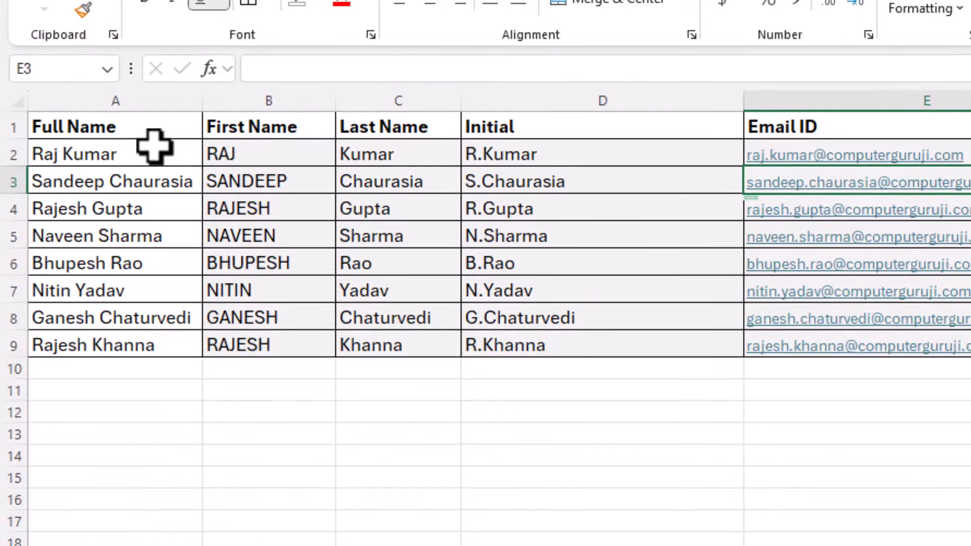
Review the First Name, Last Name and Initial results against the full names
left_click_drag(155, 147, 136, 321)
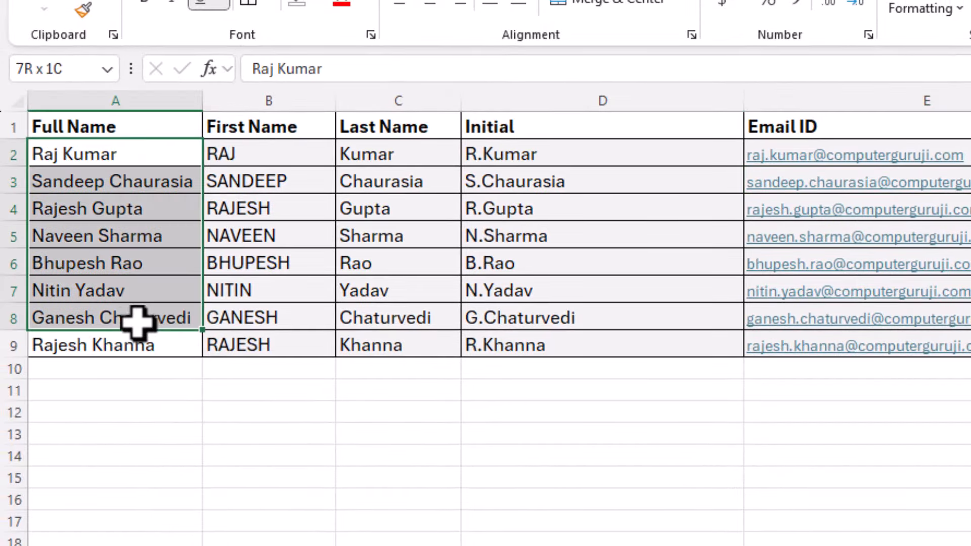
left_click(260, 152)
left_click(425, 150)
left_click(577, 151)
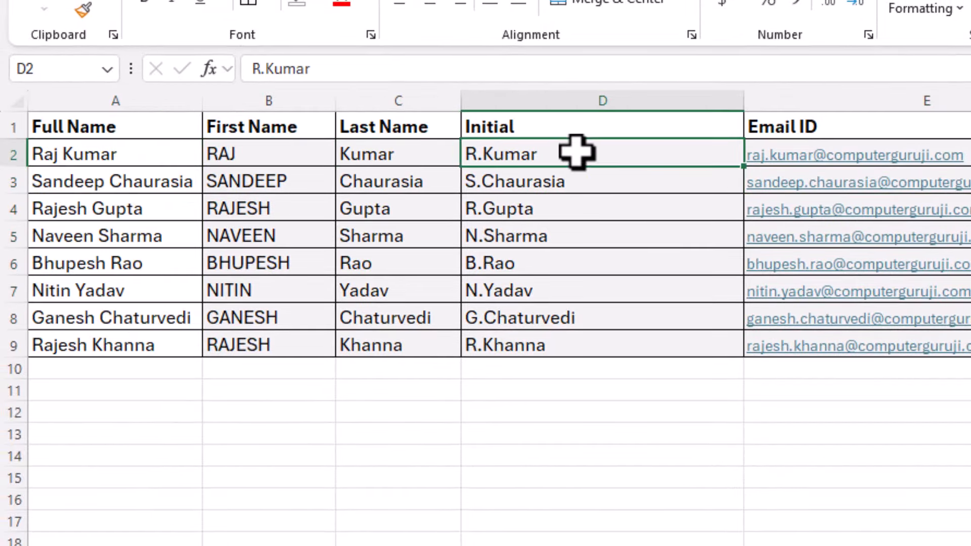
left_click(254, 161)
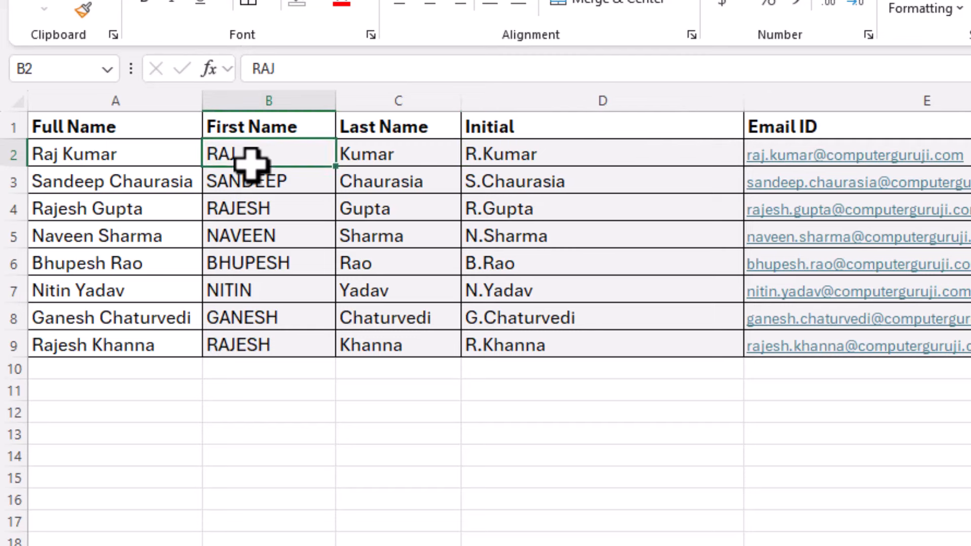
left_click(355, 154)
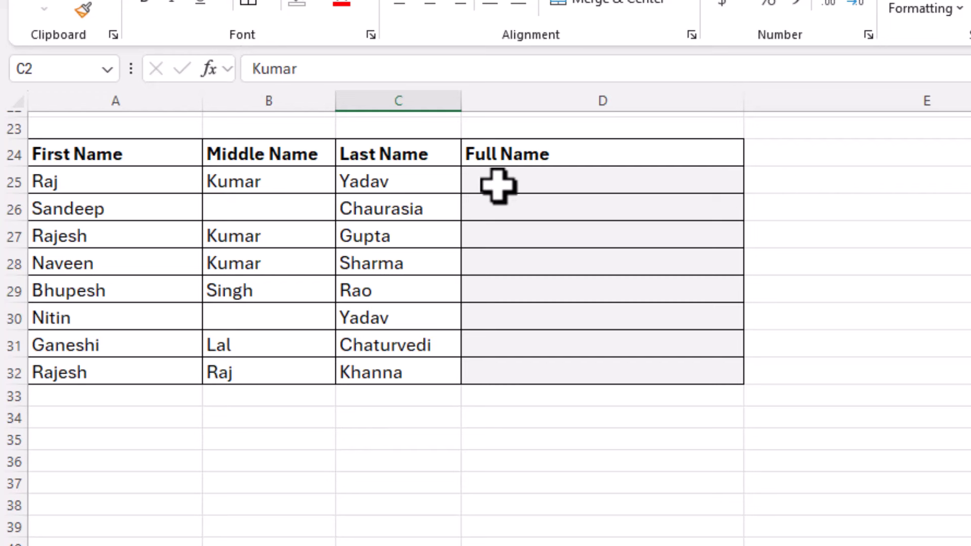
Flash Fill Full Name cells D26:D32 from a first-middle-last example typed in D25
left_click(526, 182)
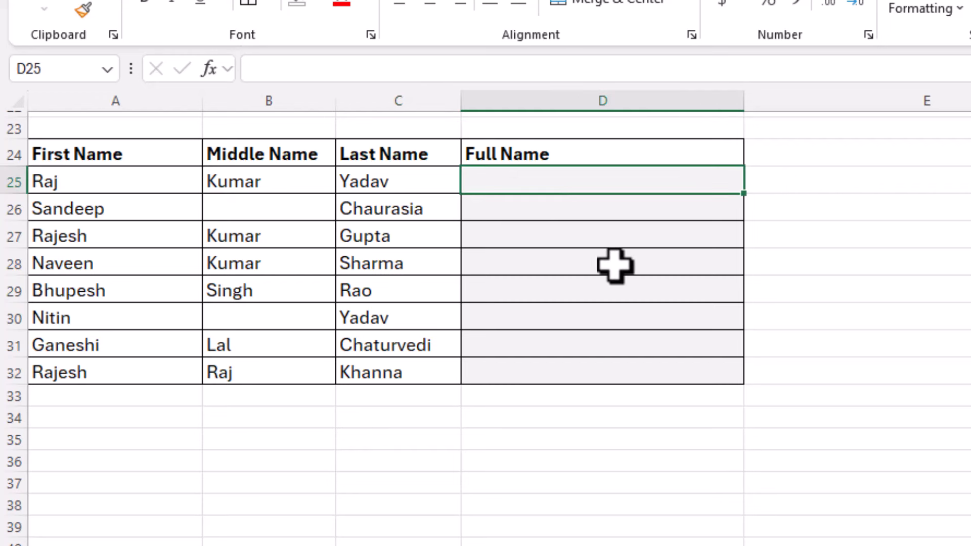
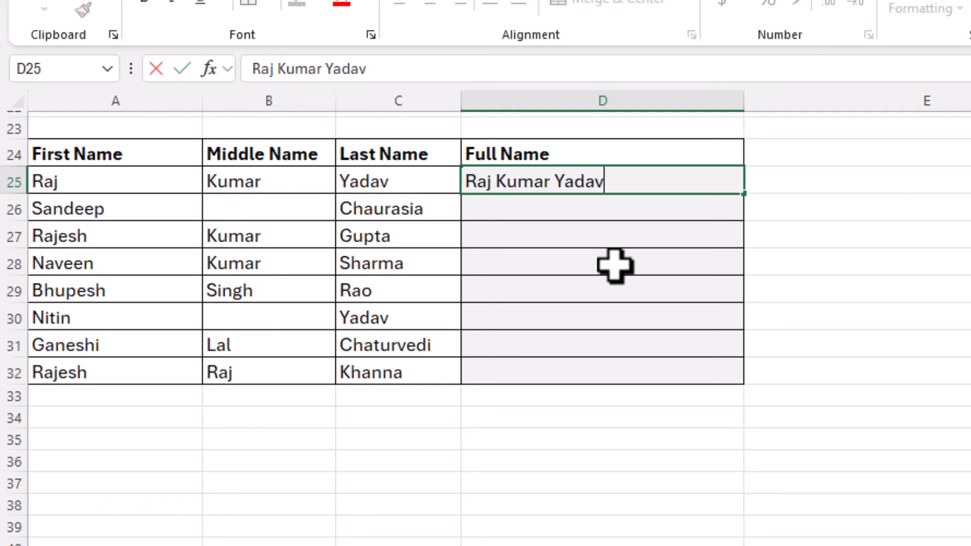
key("Return")
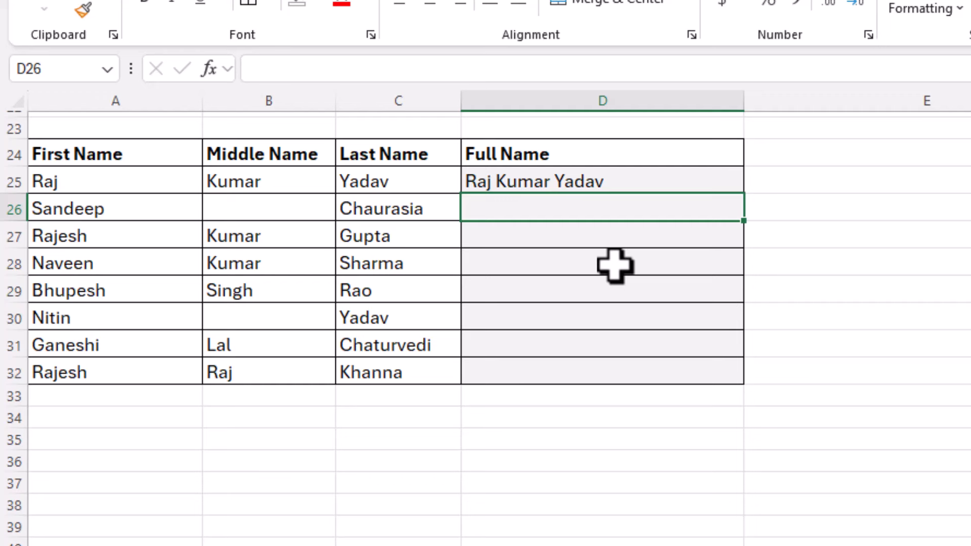
key("ctrl+e")
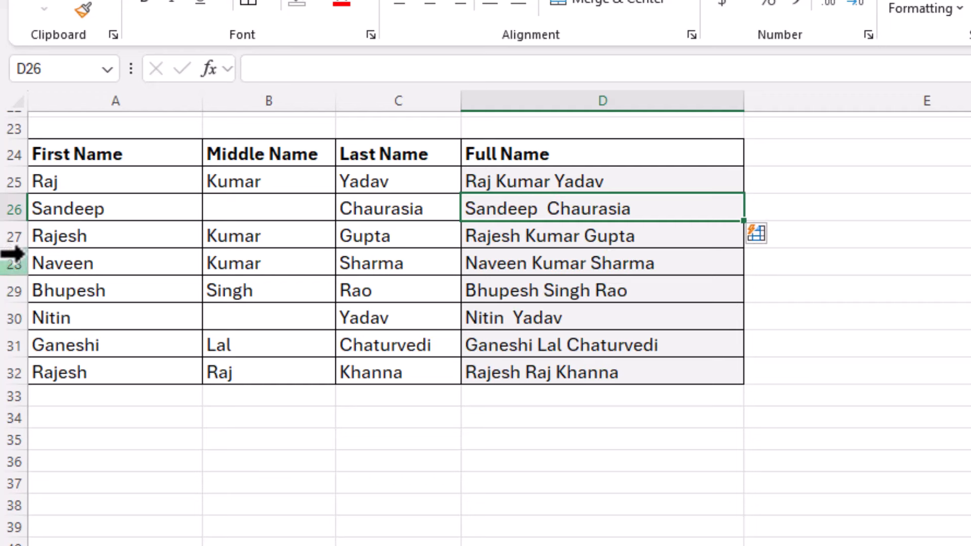
left_click_drag(80, 181, 94, 367)
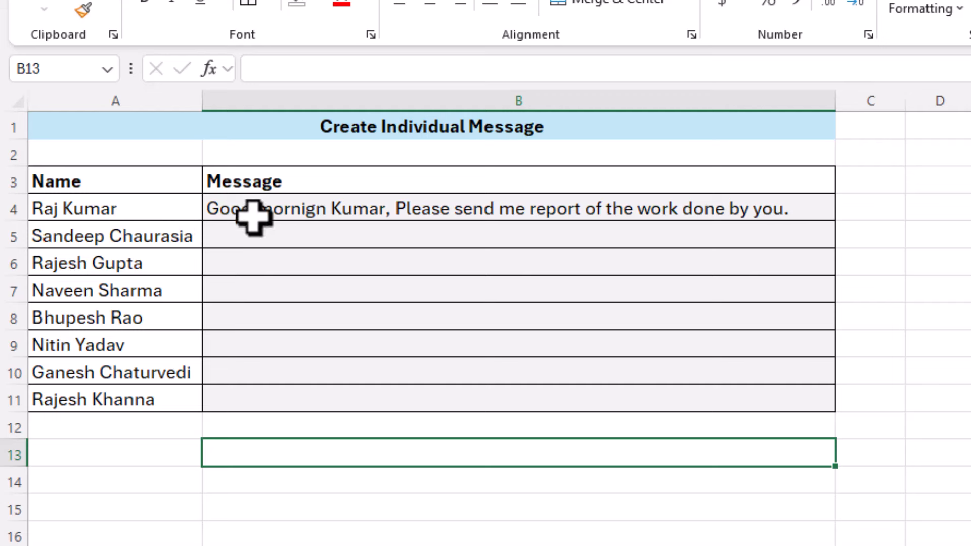
Flash Fill personalised messages into B5:B11 following the sample message in B4
left_click(250, 213)
left_click(144, 212)
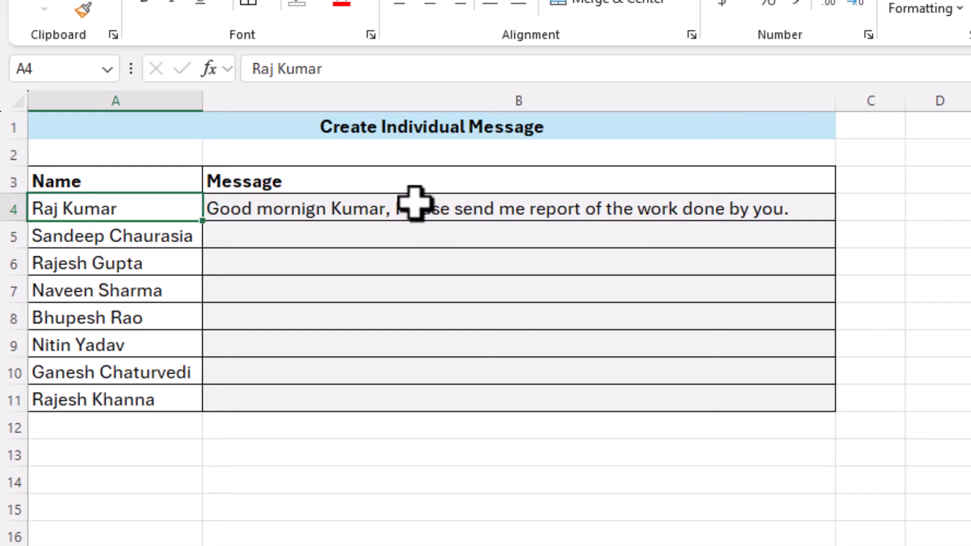
left_click(359, 211)
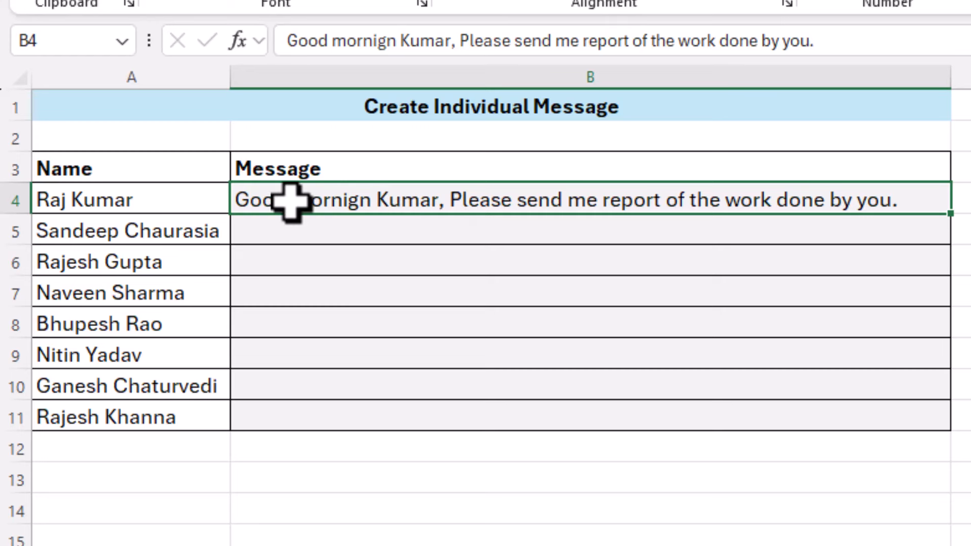
left_click(470, 229)
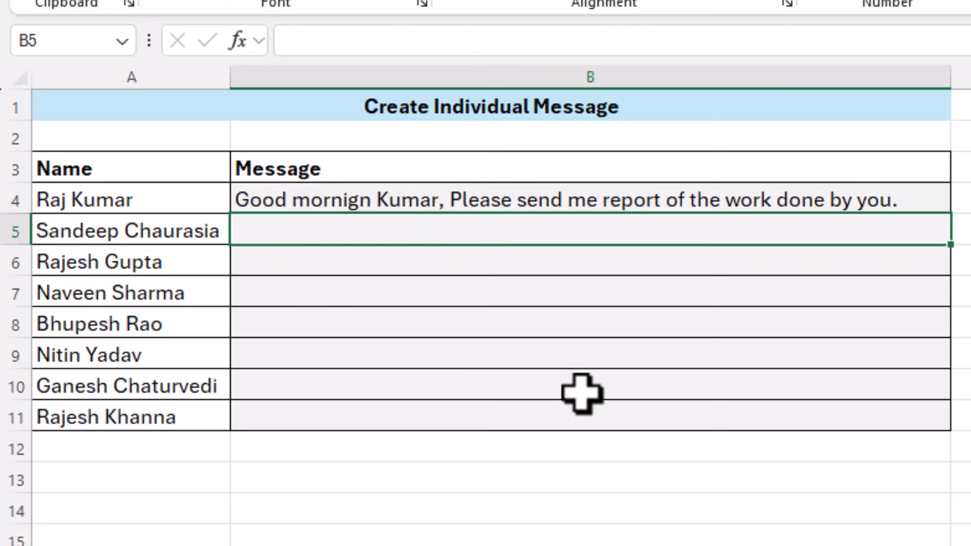
key("ctrl+e")
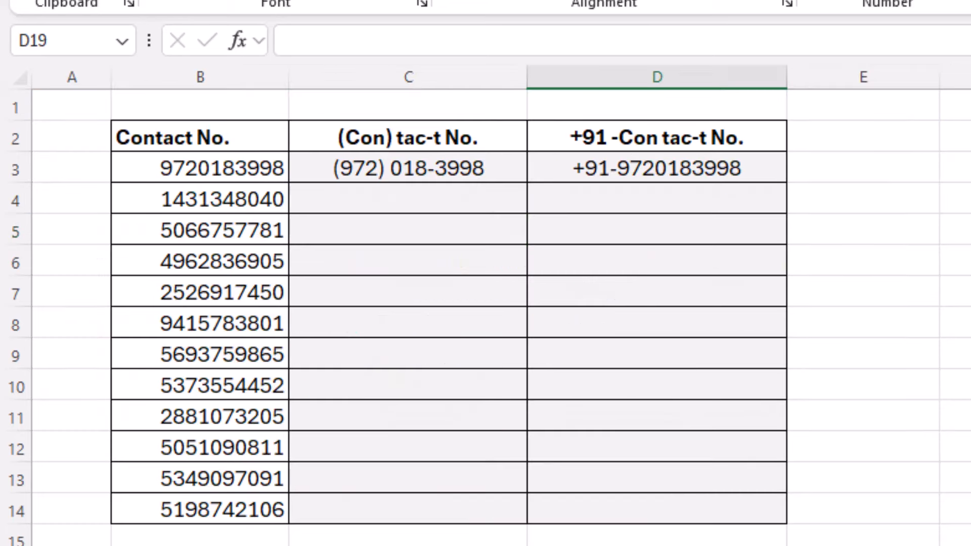
Retype C3 in (###) ###-#### format and Flash Fill C4:C14 the same way
left_click_drag(161, 169, 159, 523)
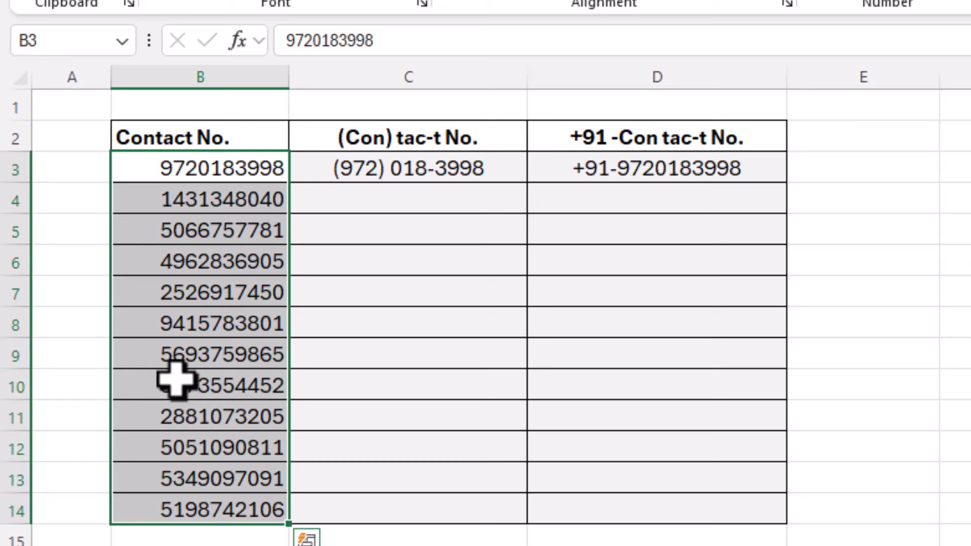
left_click(238, 175)
left_click(354, 173)
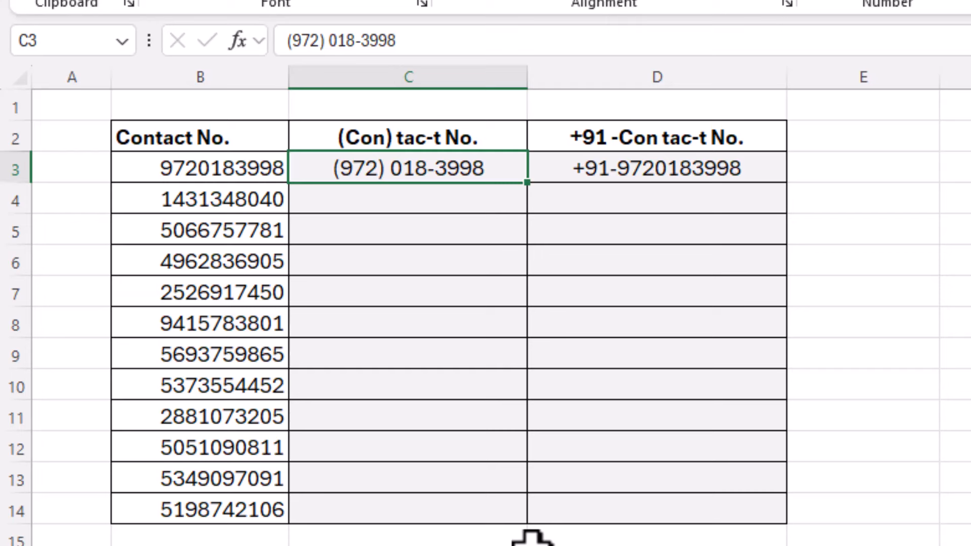
key("Delete")
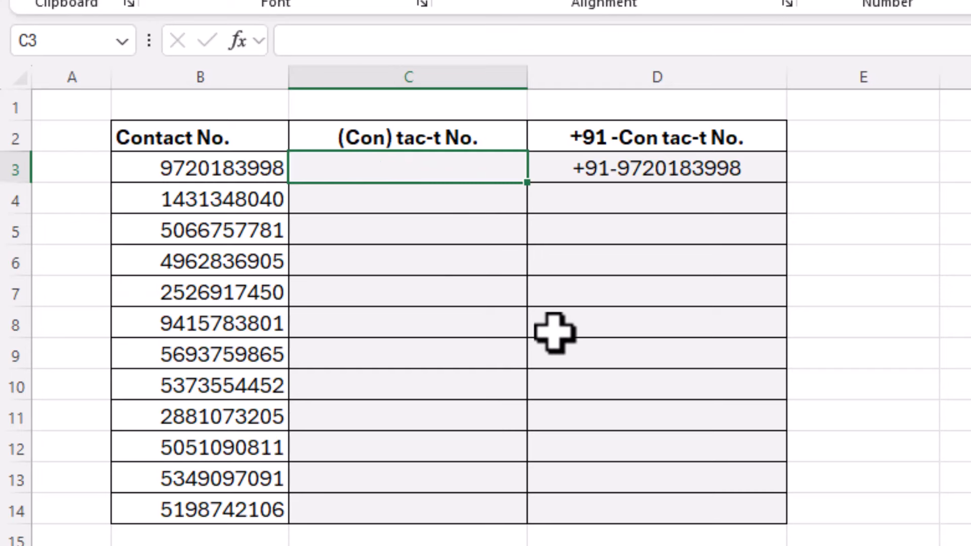
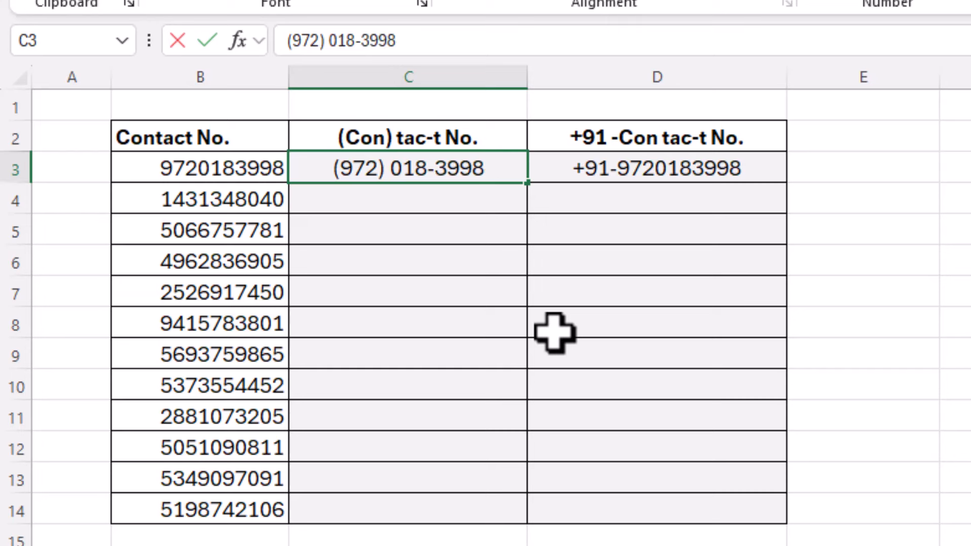
key("Return")
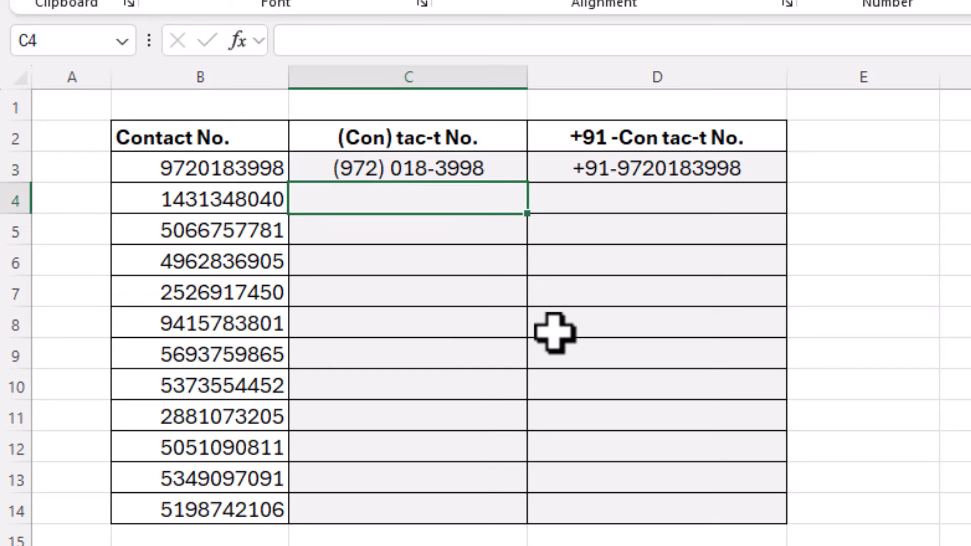
key("ctrl+e")
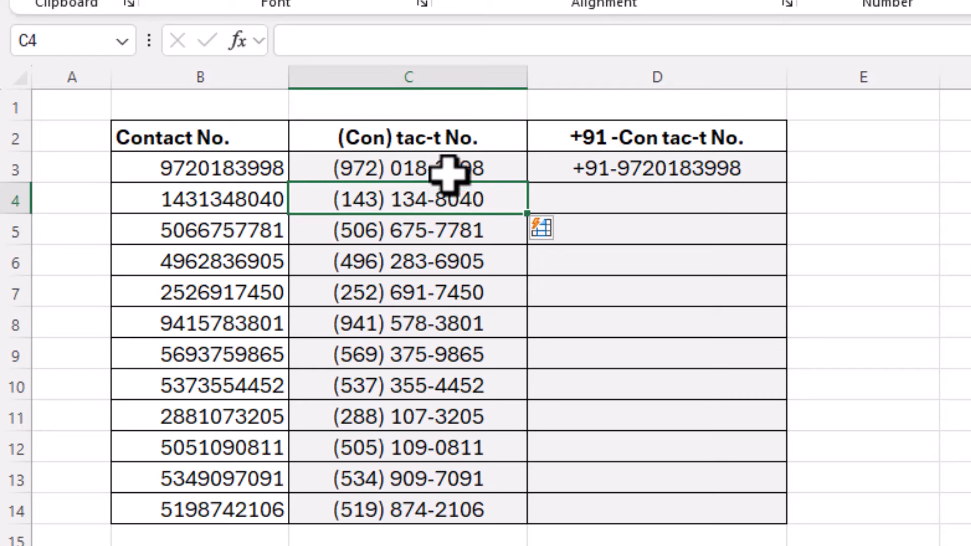
left_click_drag(448, 172, 454, 493)
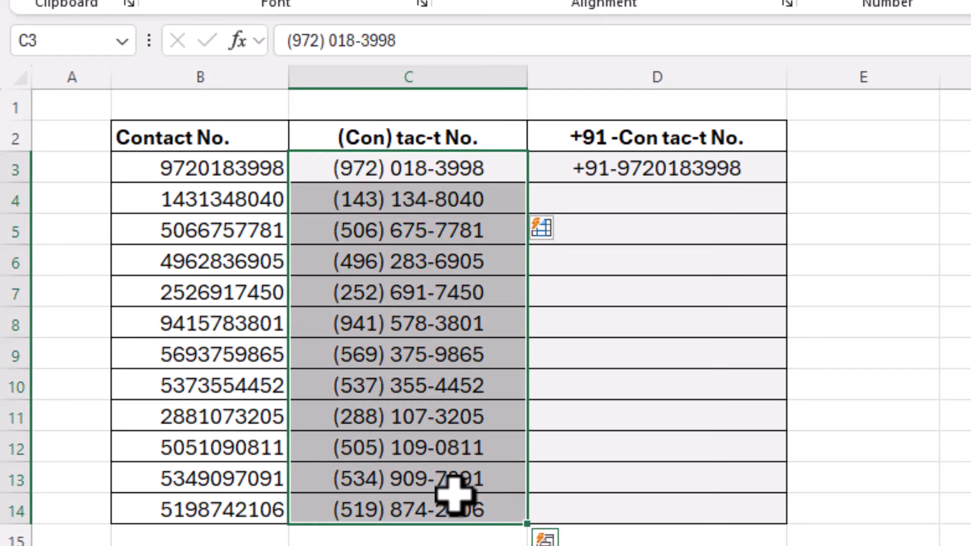
Flash Fill column D with +91- prefixed contact numbers following the D3 example
left_click(412, 177)
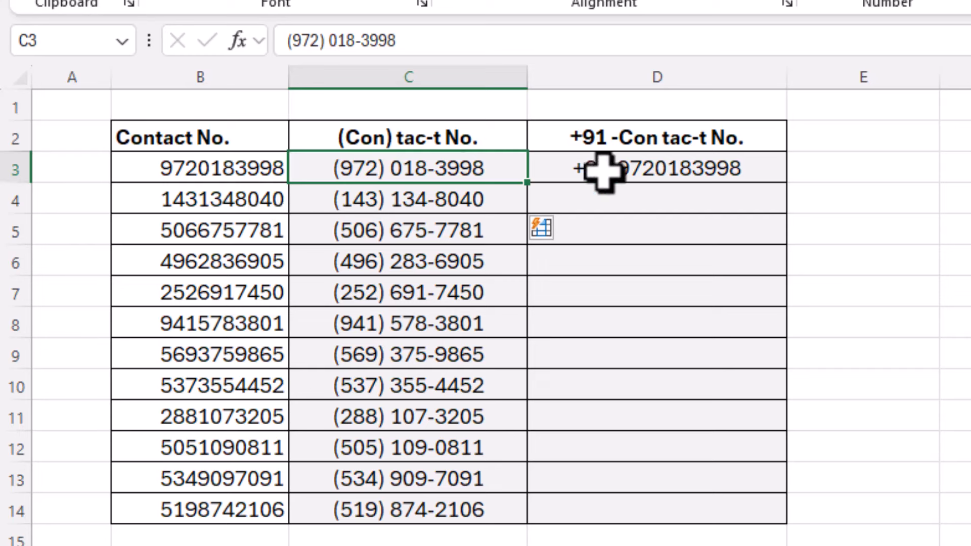
left_click(446, 208)
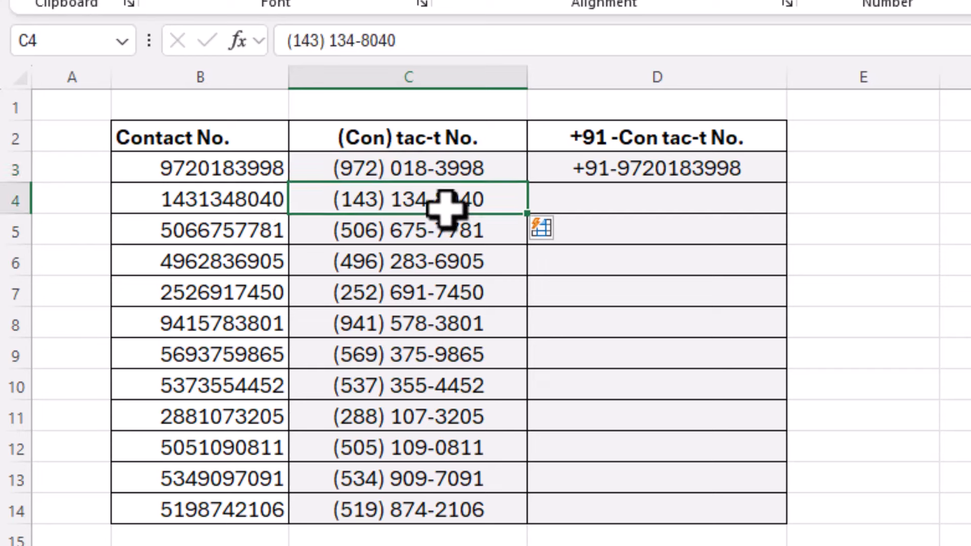
left_click(635, 176)
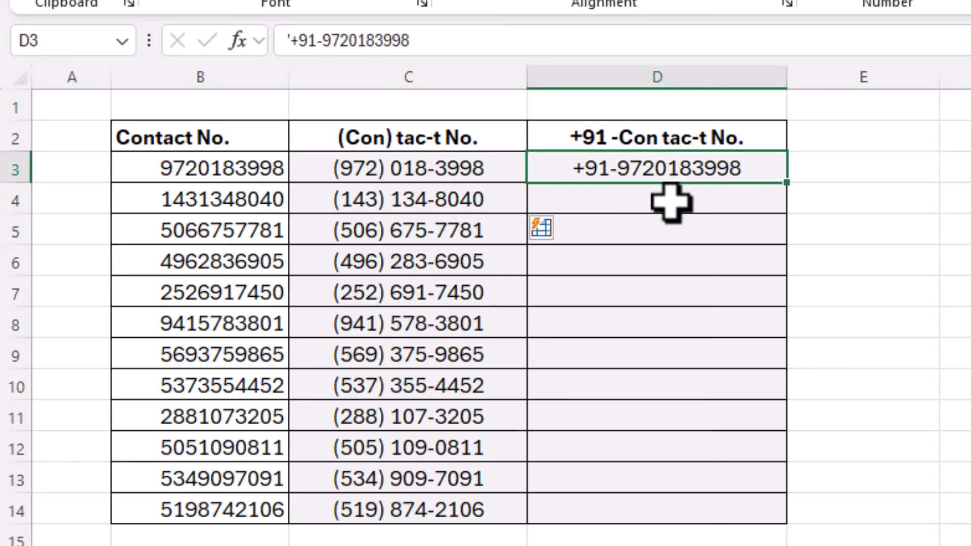
left_click(672, 203)
key("ctrl+e")
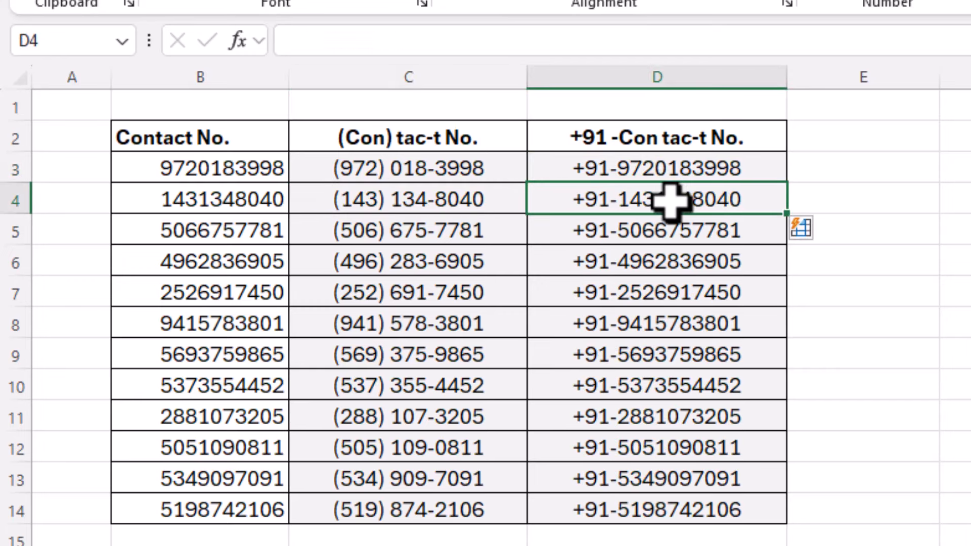
left_click(199, 169)
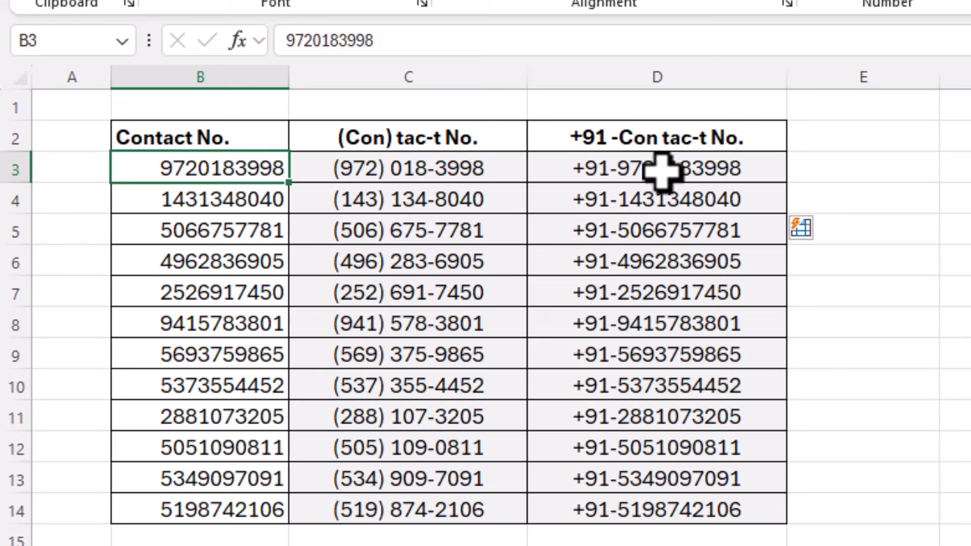
left_click(871, 176)
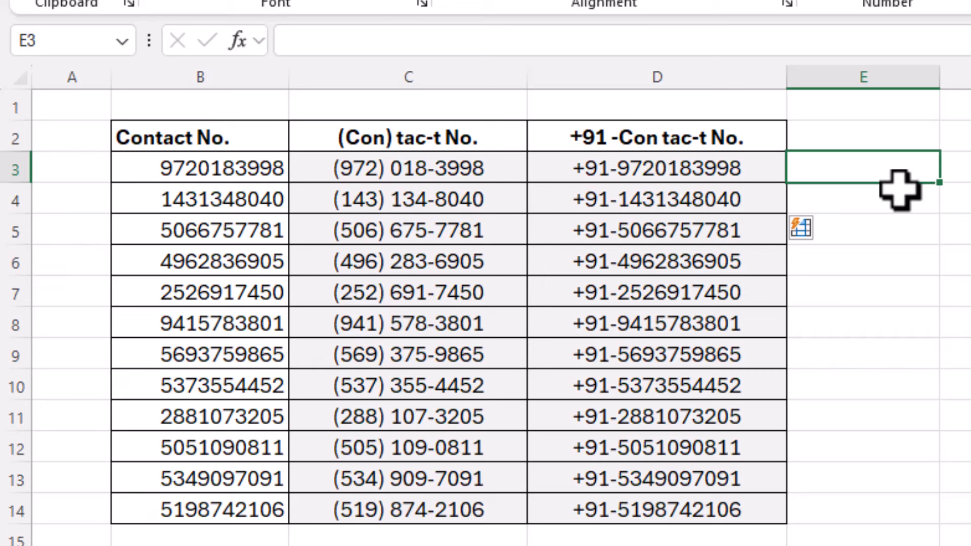
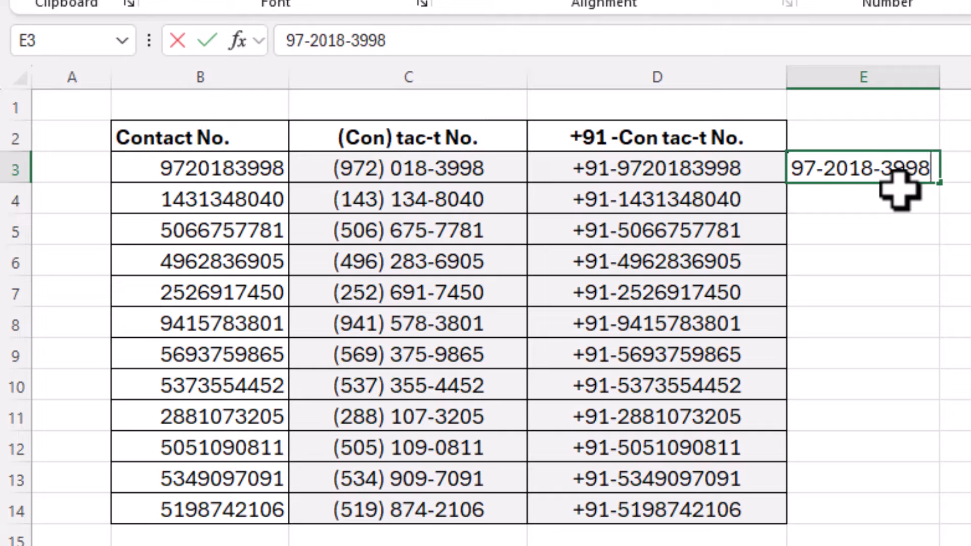
Flash Fill column E with numbers regrouped as ##-####-#### from an E3 example
key("Return")
key("ctrl+e")
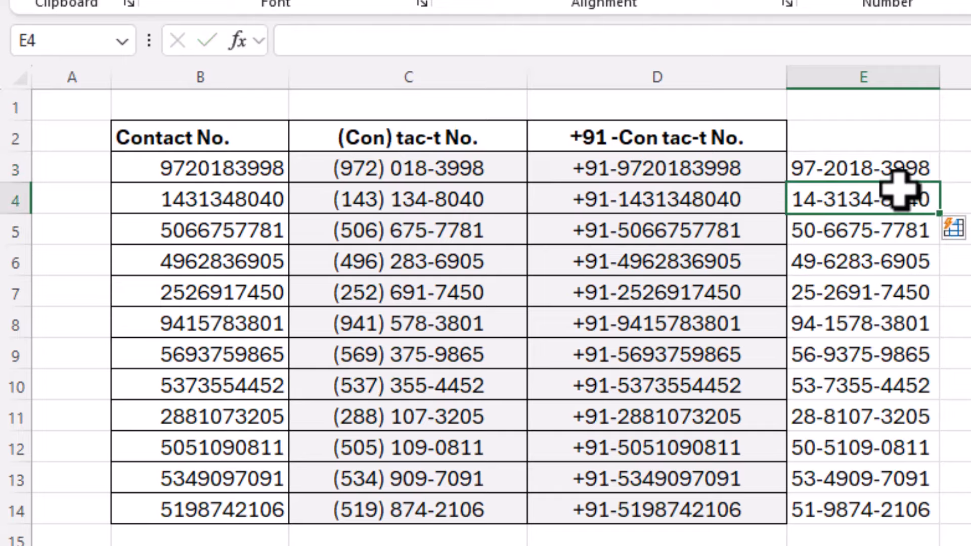
left_click_drag(867, 172, 865, 473)
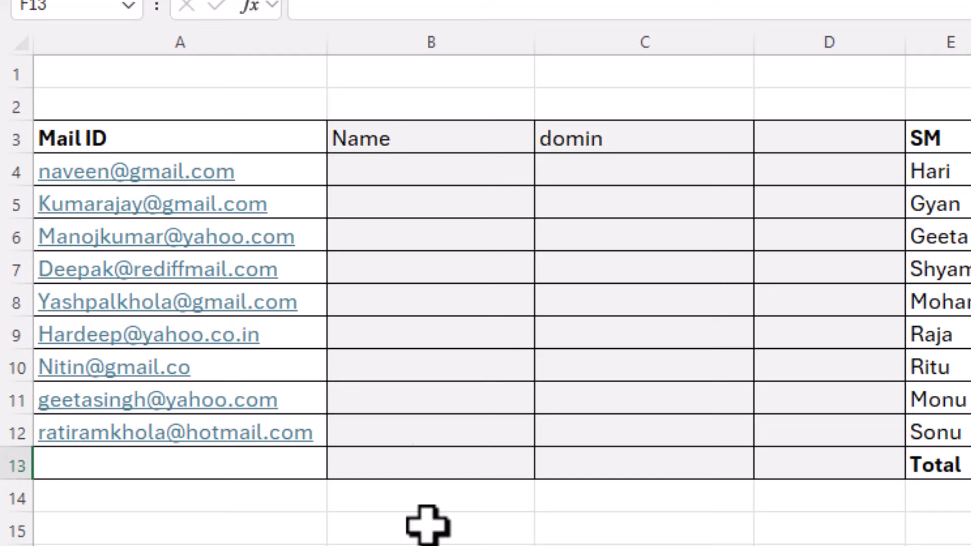
Flash Fill the Name column with each address's user name from an example in B4
left_click(313, 174)
left_click_drag(314, 175, 319, 426)
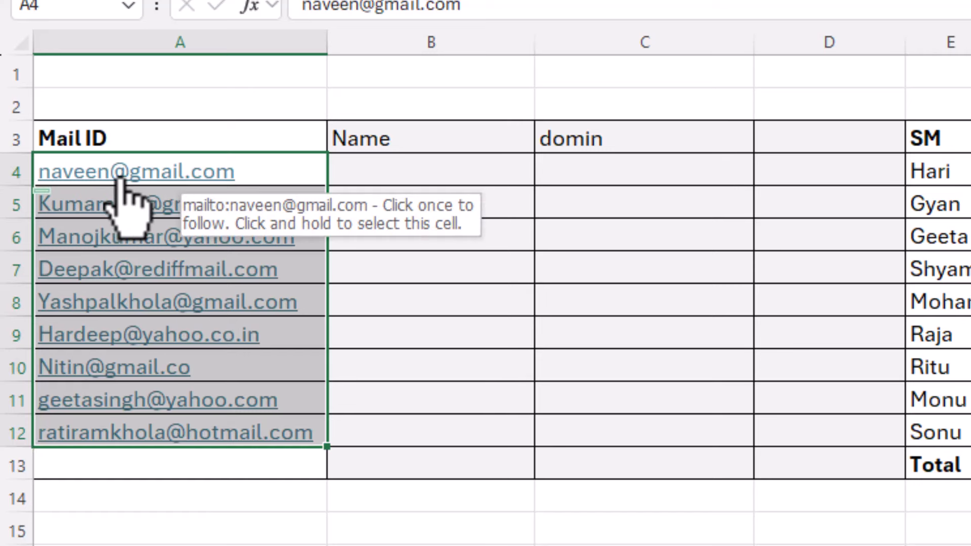
left_click(427, 167)
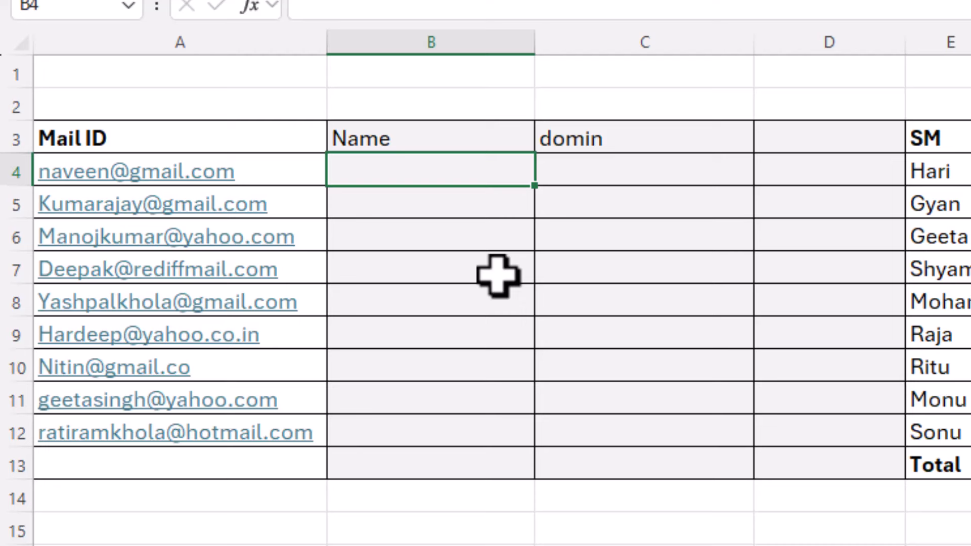
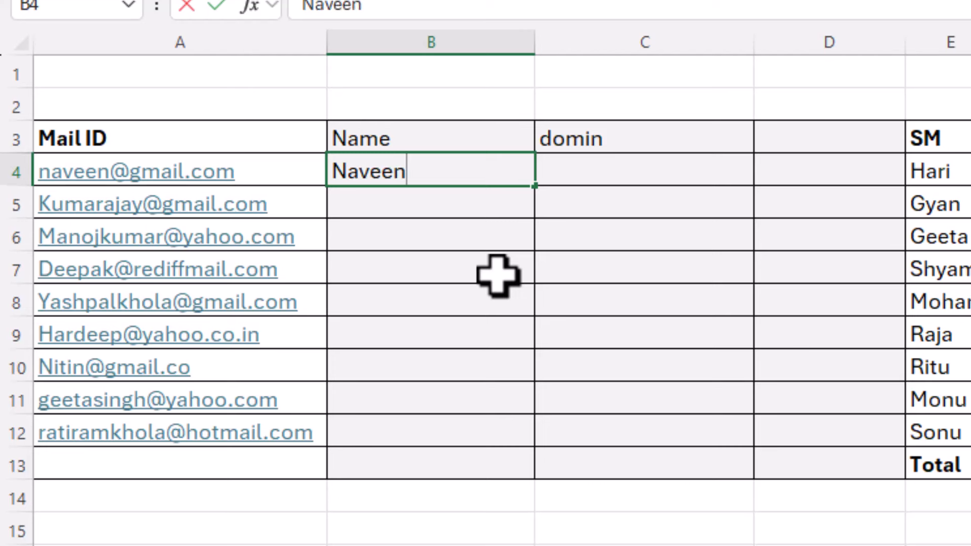
key("Return")
key("ctrl+e")
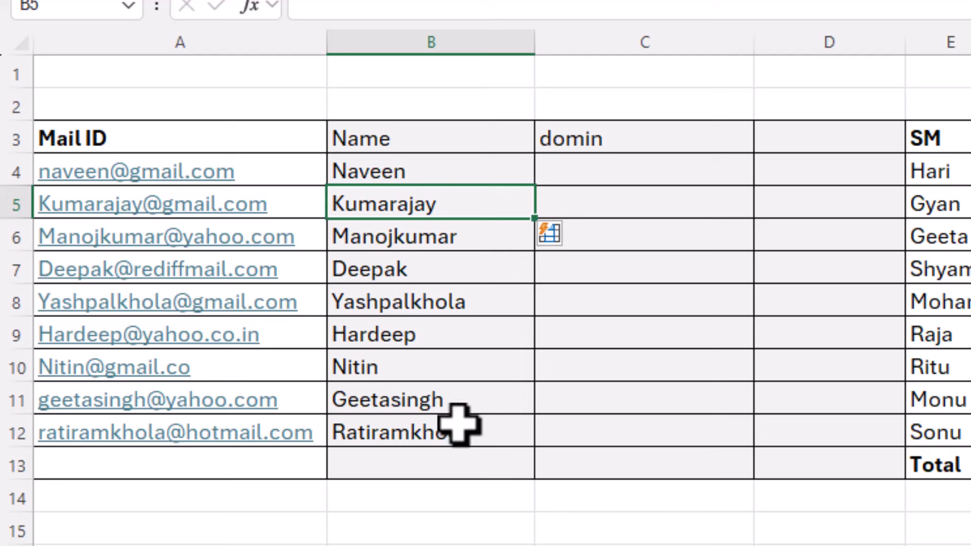
left_click(656, 168)
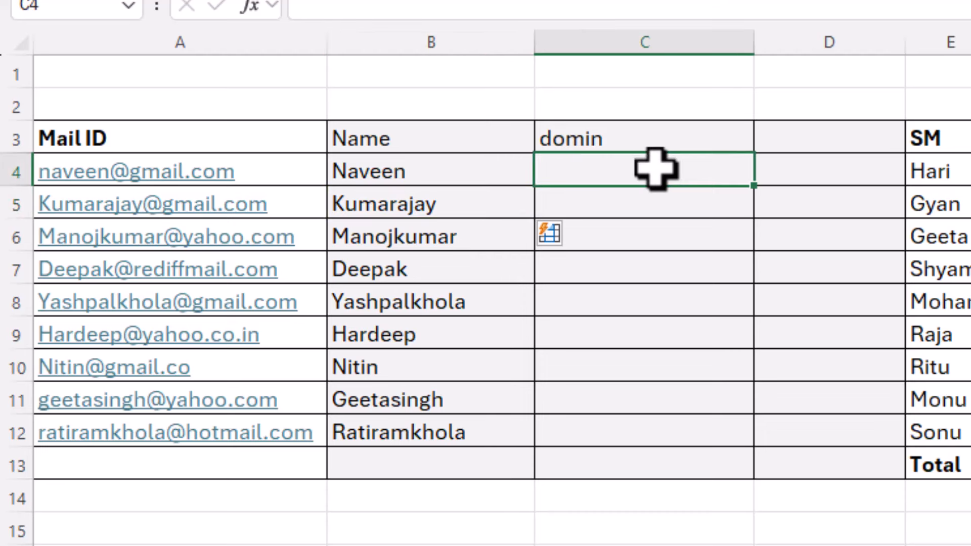
Flash Fill the domain column from the example gmail.com
type("gm")
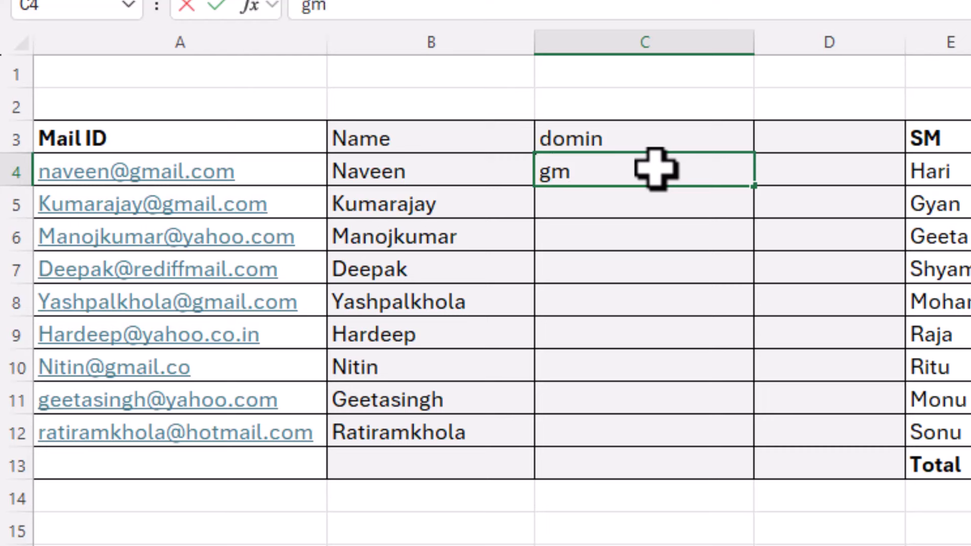
type("ail.com")
key("Return")
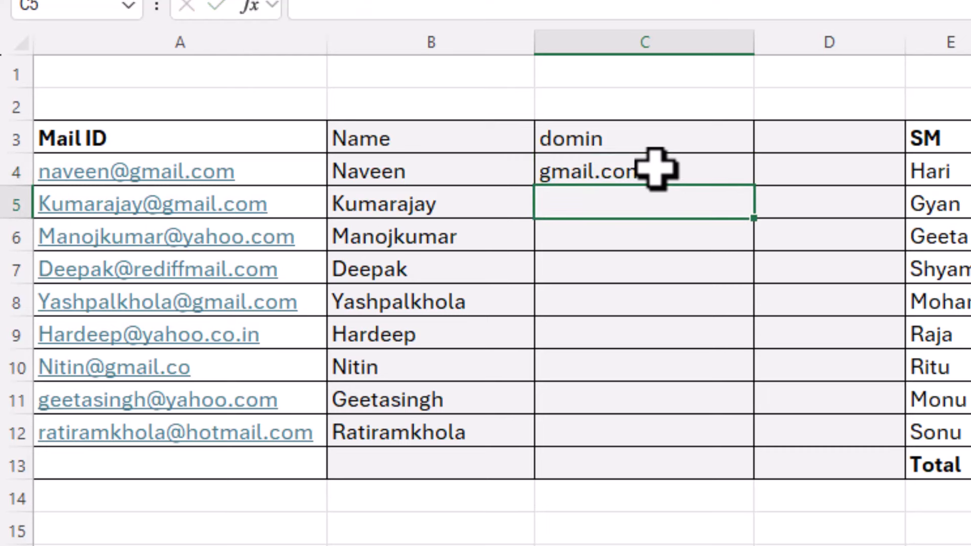
key("ctrl+e")
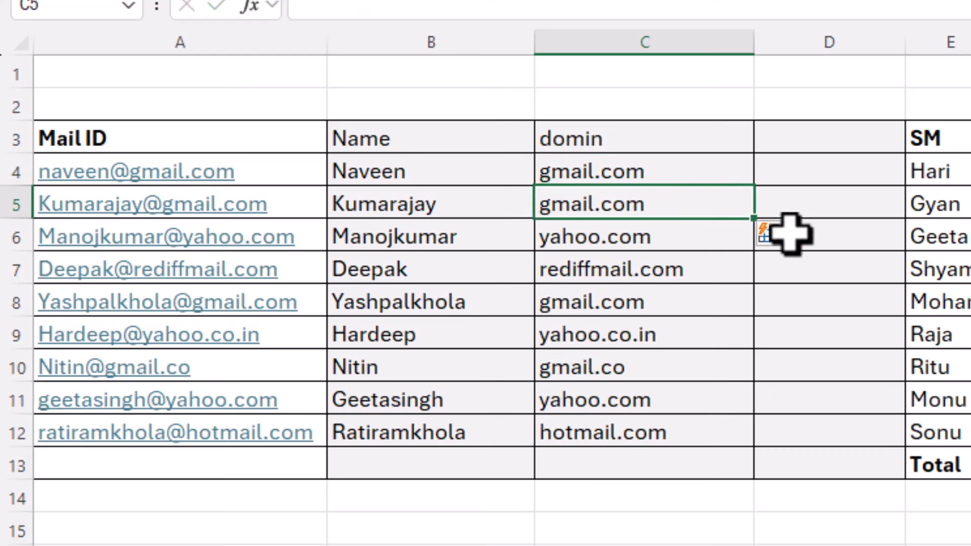
Flash Fill column D with @ in every row, starting from D4
left_click(809, 172)
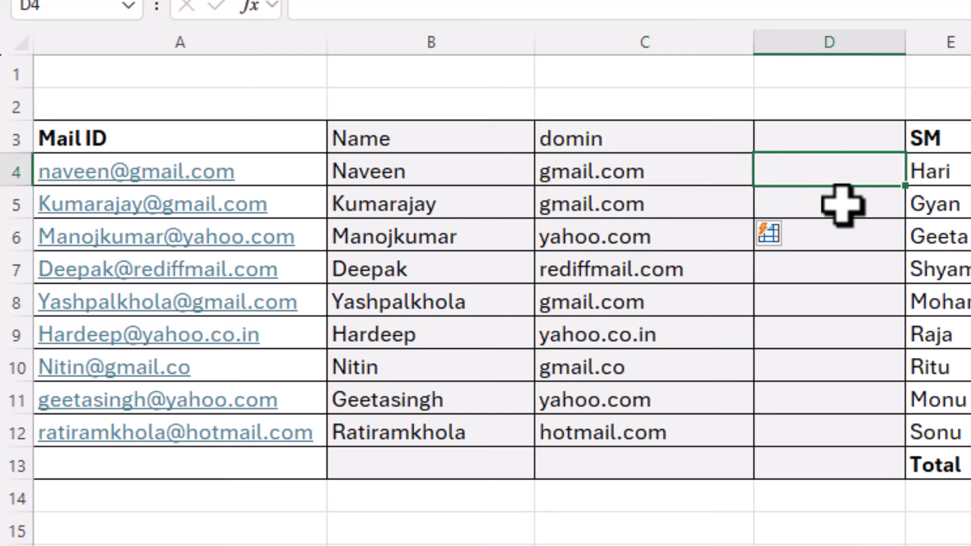
type("@")
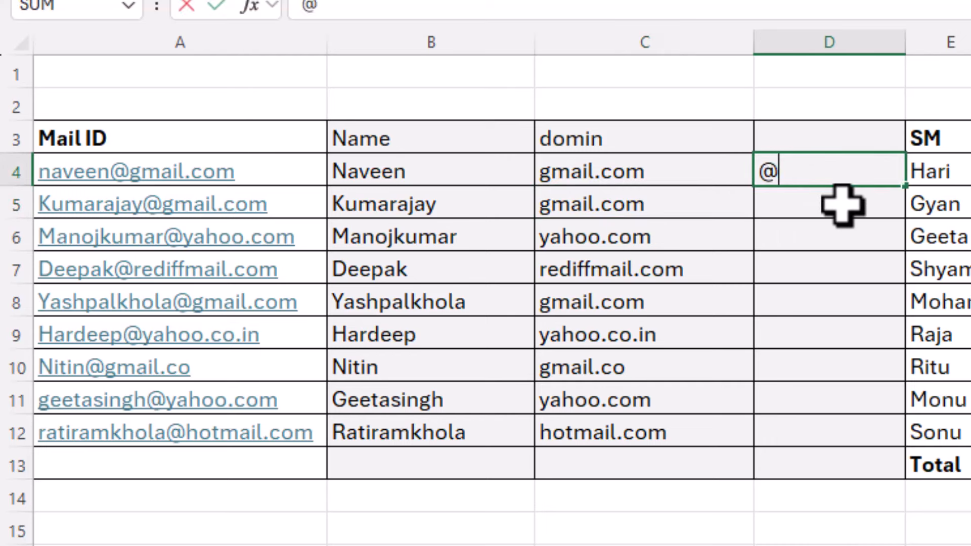
key("Return")
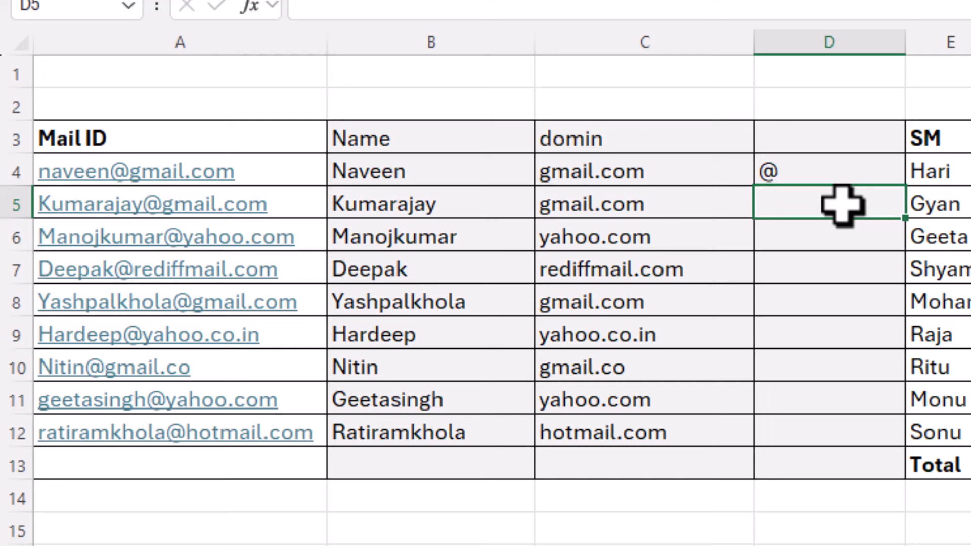
key("ctrl+e")
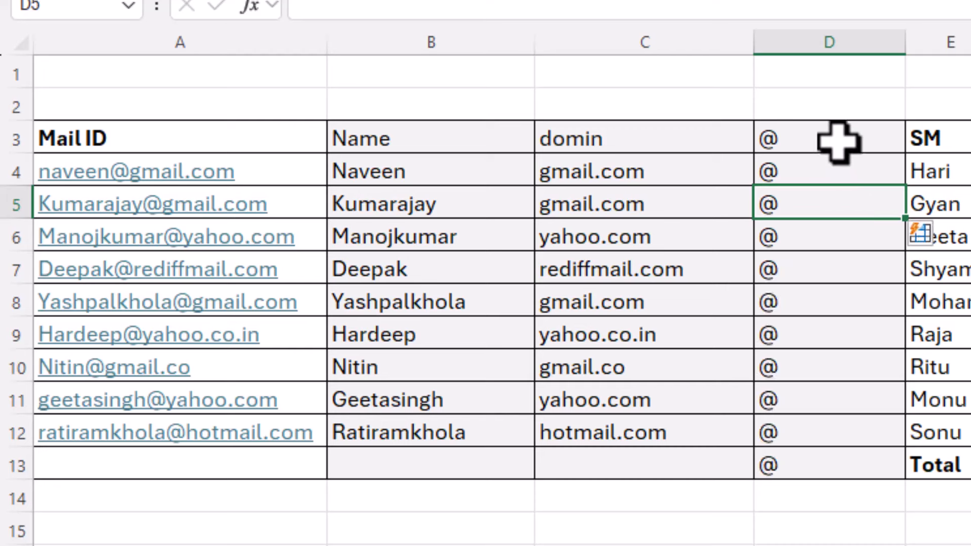
left_click(839, 142)
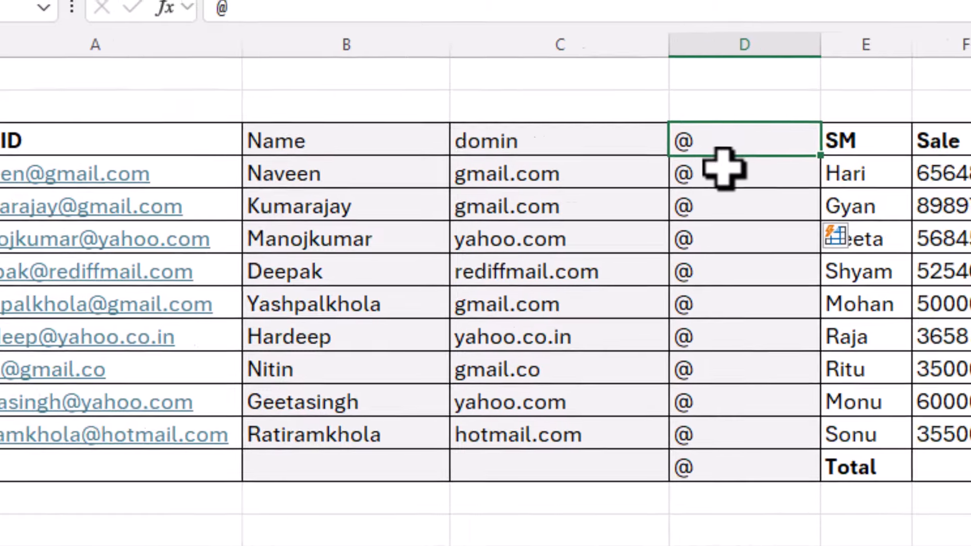
Enter a =SUM formula over the sales figures in the Sale column's Total cell
left_click(806, 170)
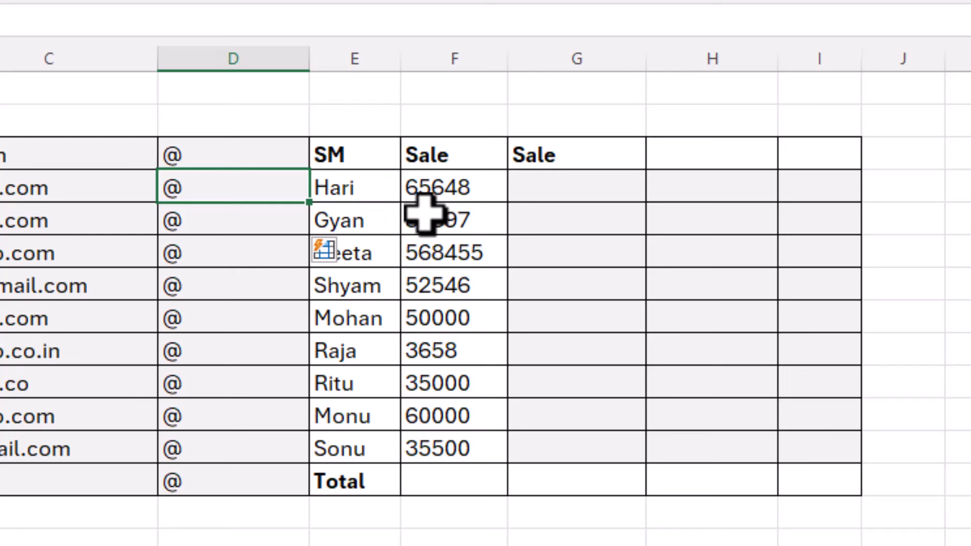
left_click(444, 484)
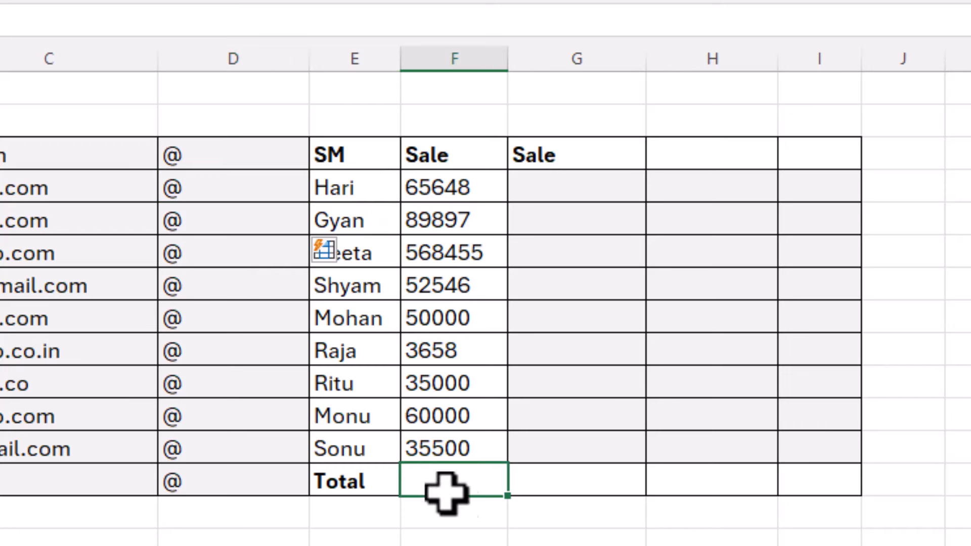
type("=sum(")
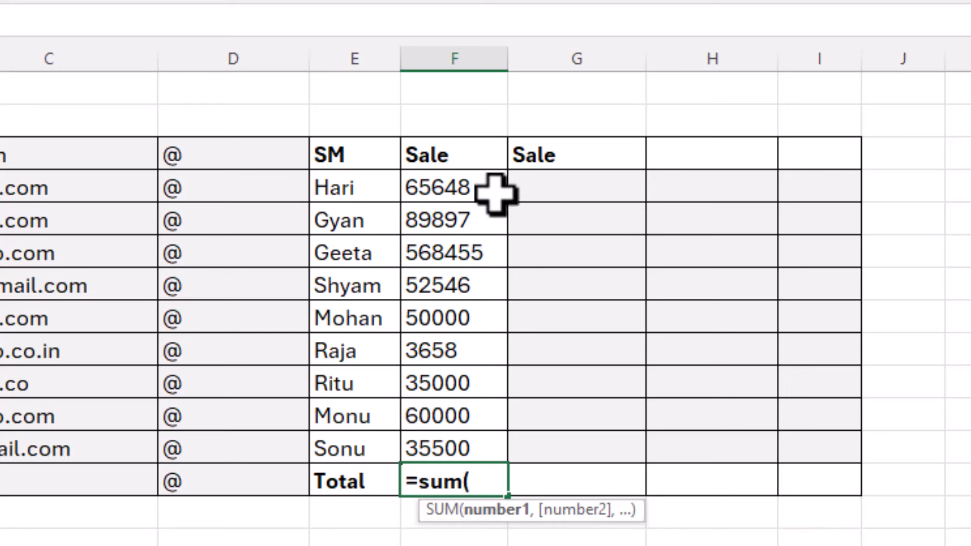
left_click_drag(486, 183, 494, 434)
type(")")
key("Return")
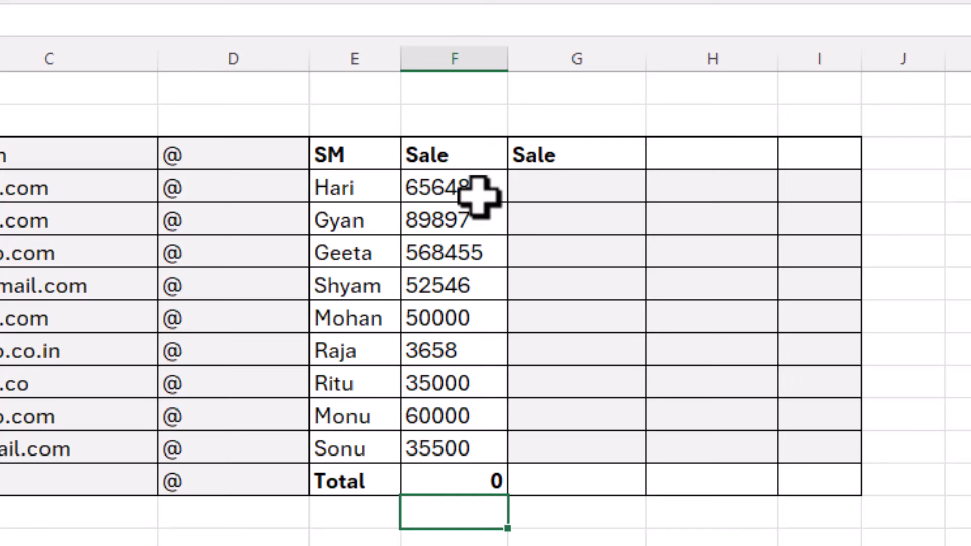
Select the sales figures, then jump down to the Total cell
left_click_drag(479, 189, 475, 443)
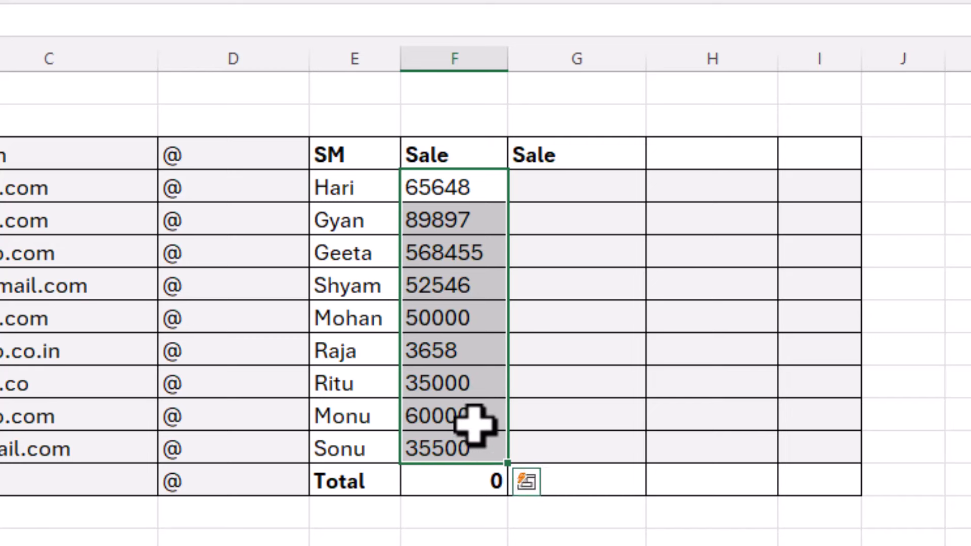
left_click(463, 290)
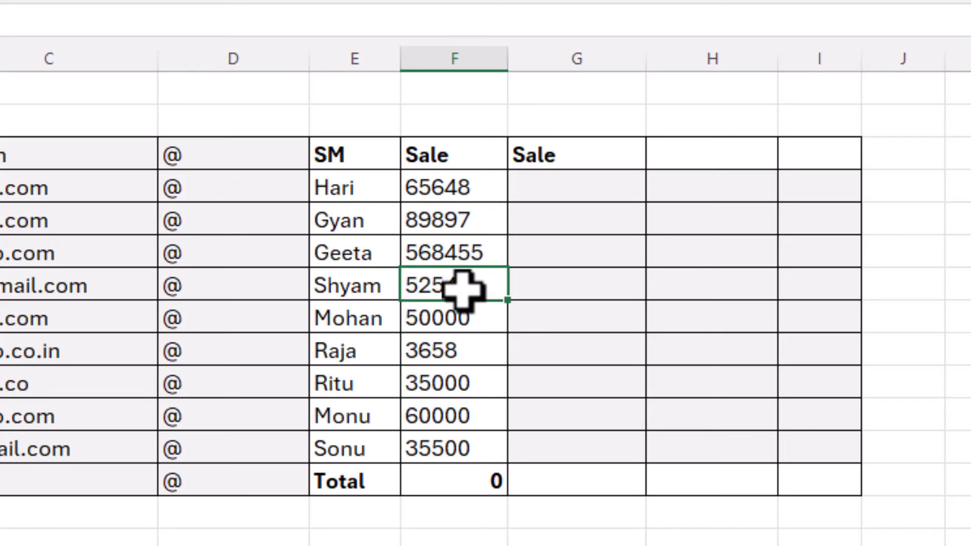
key("ctrl+Down")
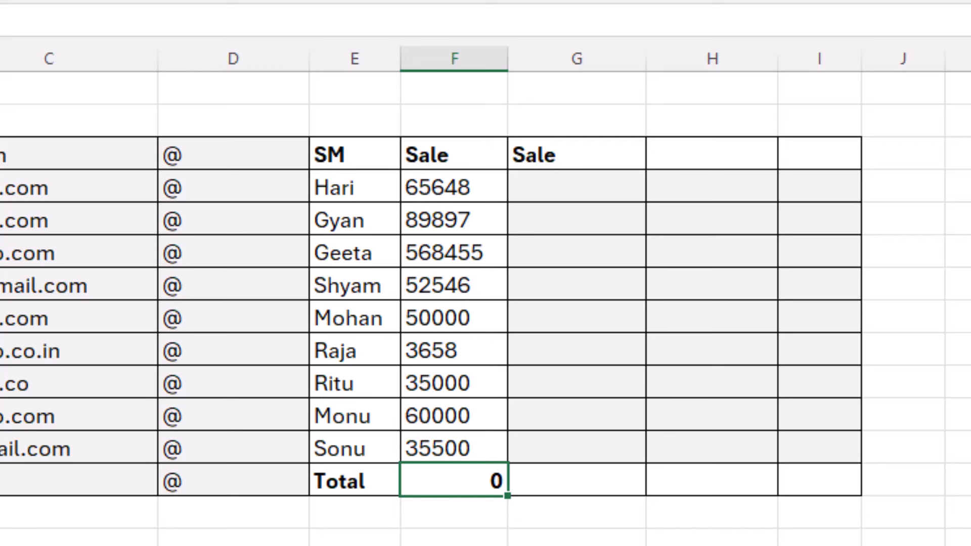
Try a =VALUE(F4) formula in G4, then clear it
left_click(471, 189)
left_click(588, 189)
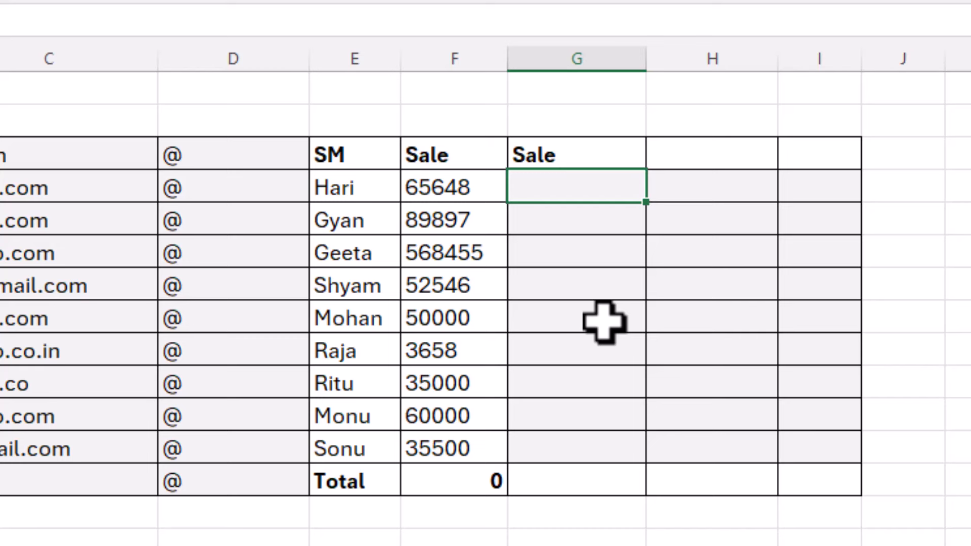
type("=value(")
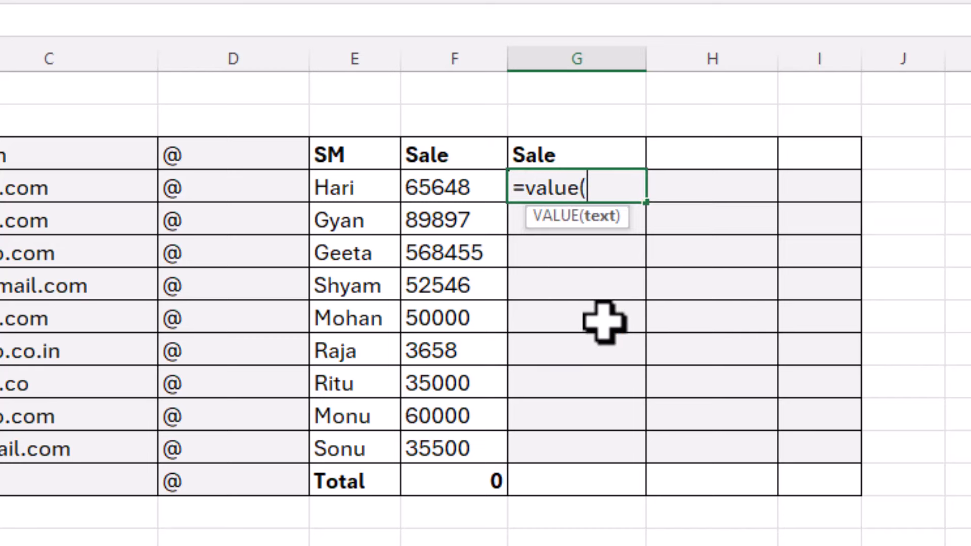
key("Left")
key("Return")
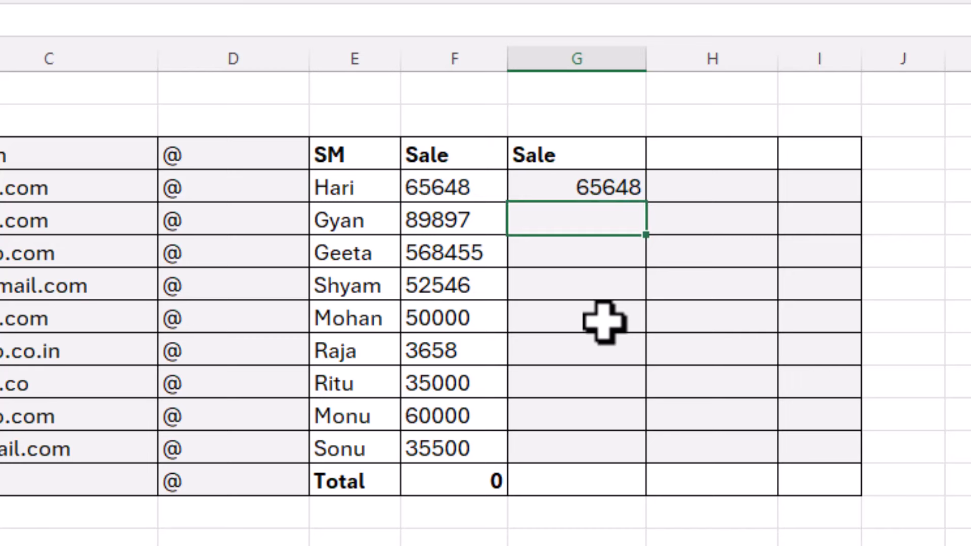
key("Up")
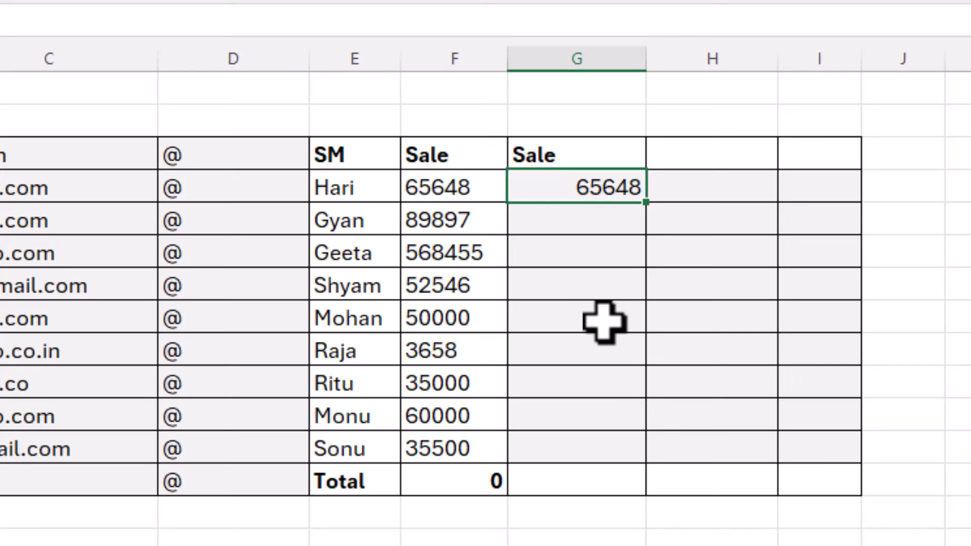
key("Delete")
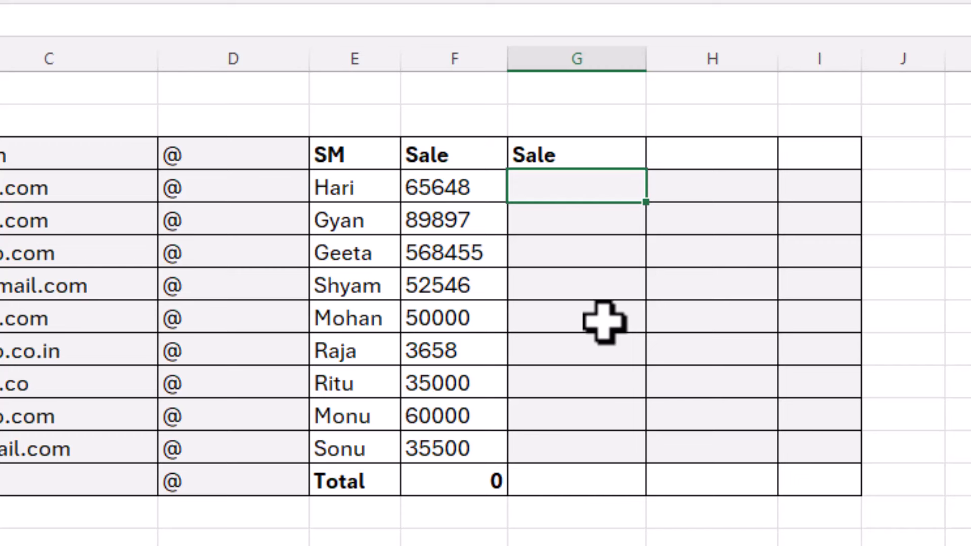
Flash Fill column G from the example 65648 and total it to 960704
type("65648")
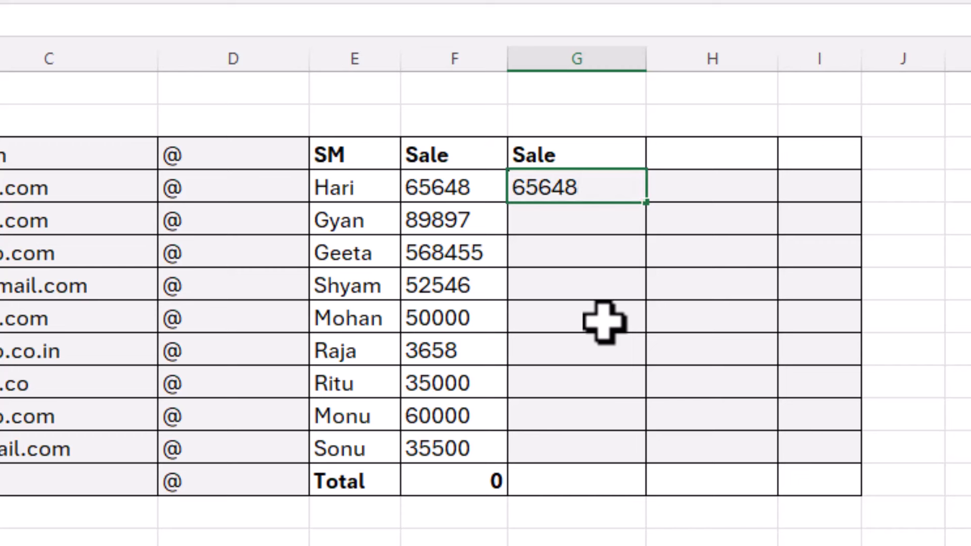
key("Return")
key("ctrl+e")
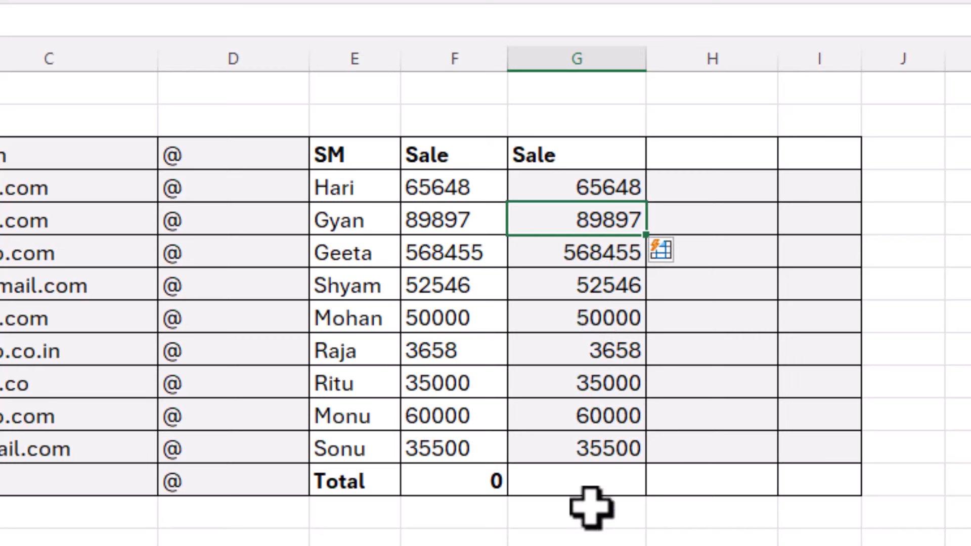
left_click(590, 488)
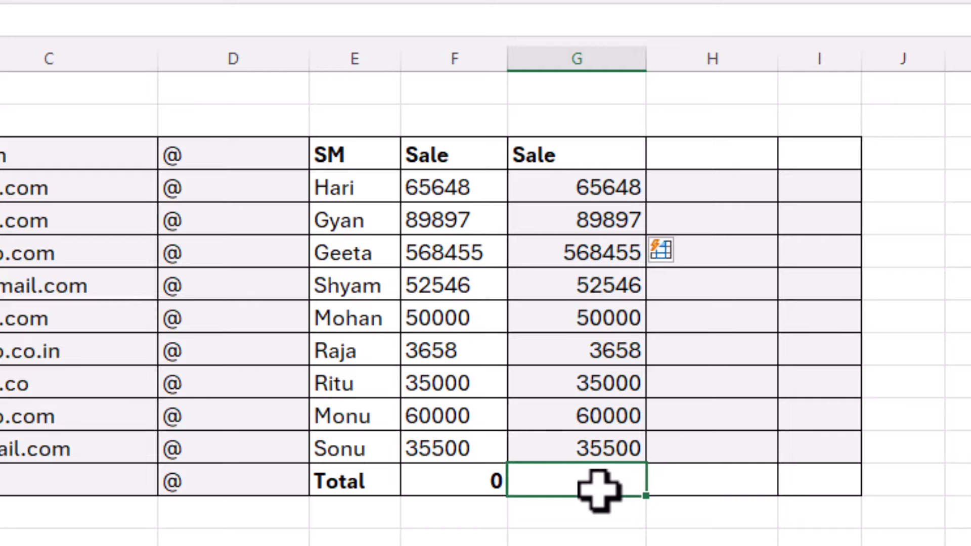
key("ctrl+r")
Select the joining dates in column B and check the empty Day, Month and Year cells
left_click_drag(613, 192, 606, 449)
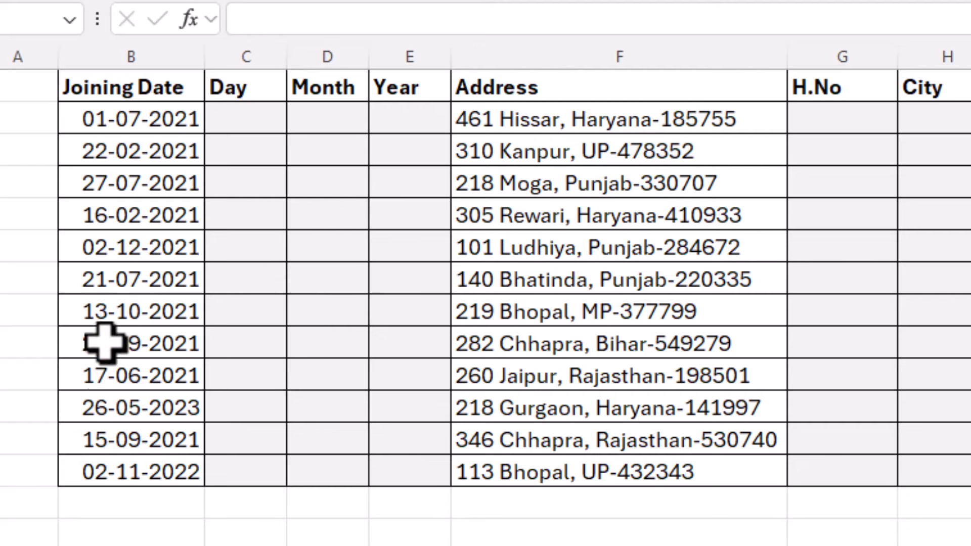
left_click_drag(120, 135, 169, 462)
left_click(258, 125)
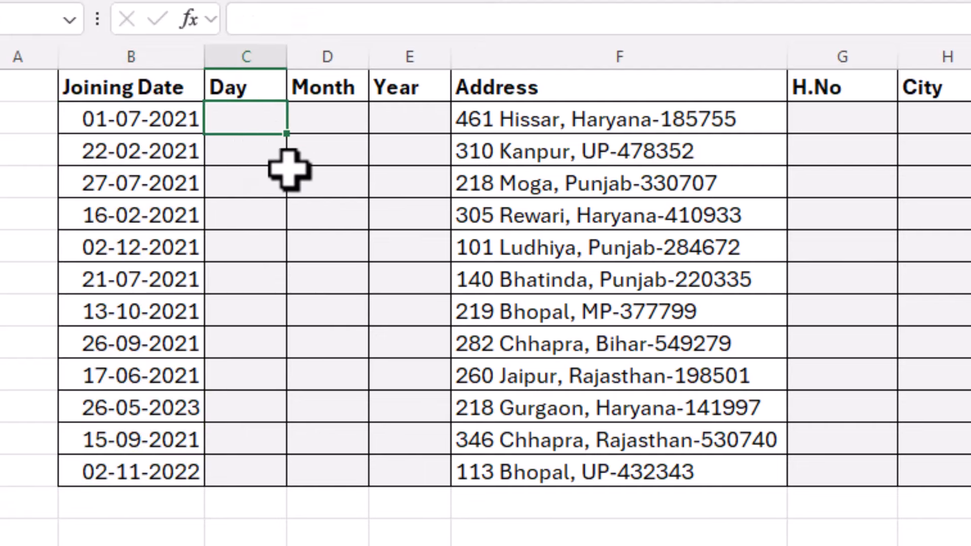
left_click(340, 123)
left_click(420, 121)
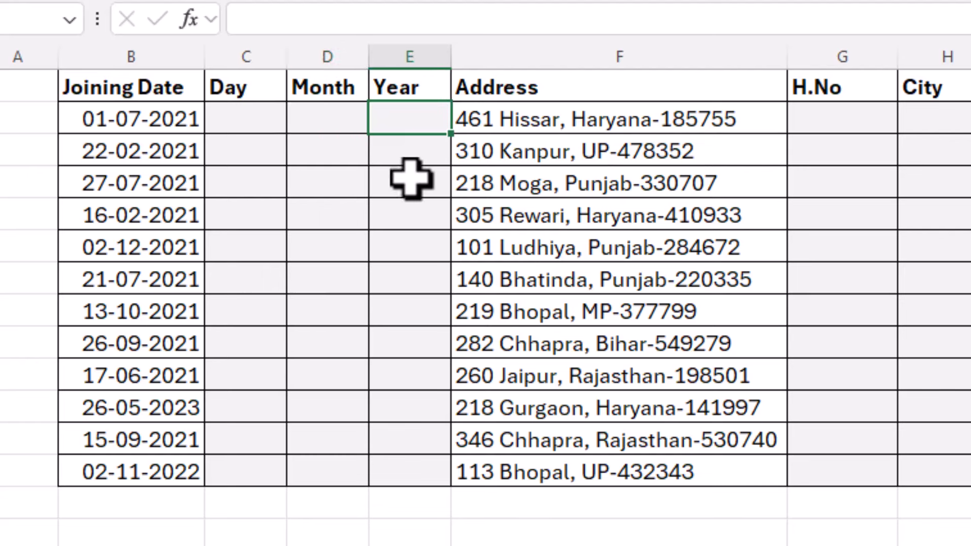
left_click(226, 124)
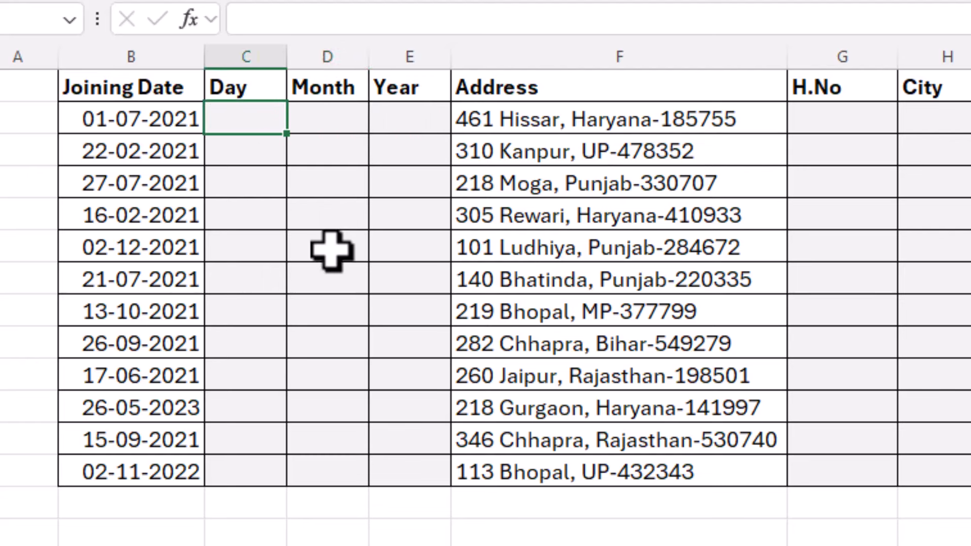
key("Right")
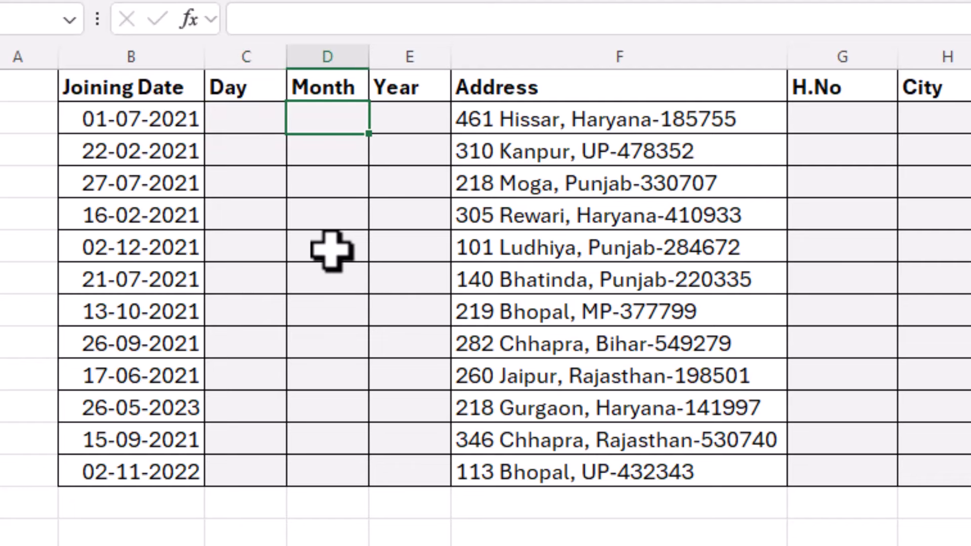
key("Right")
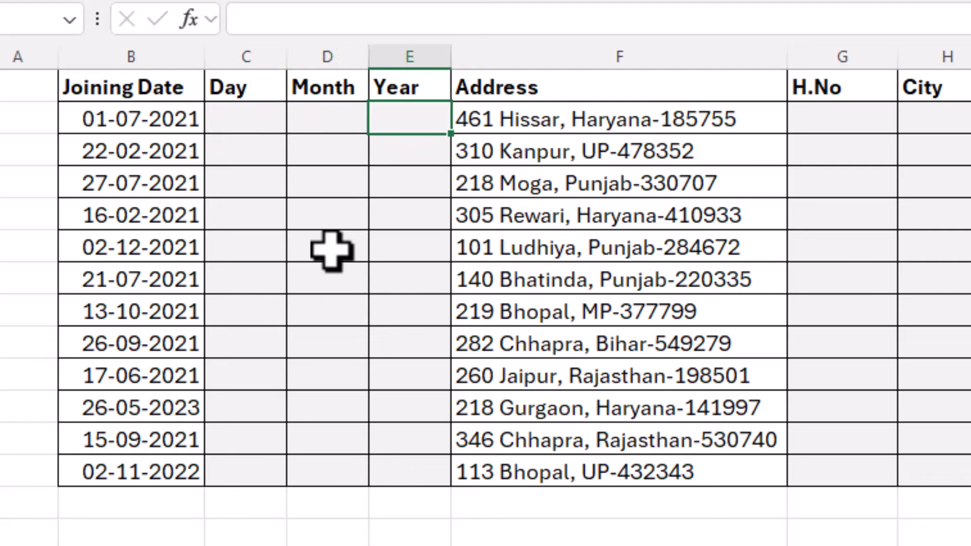
key("Left")
key("Left")
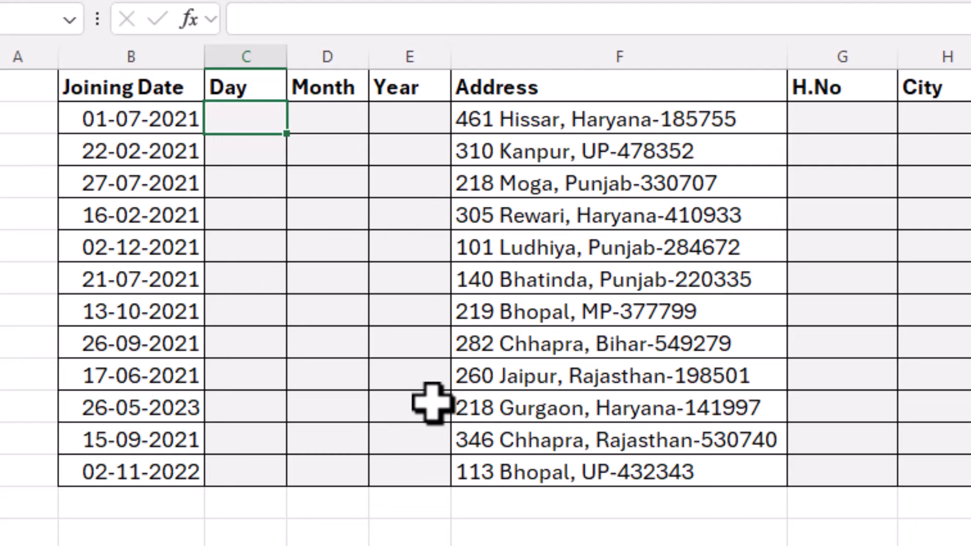
type("01")
key("Return")
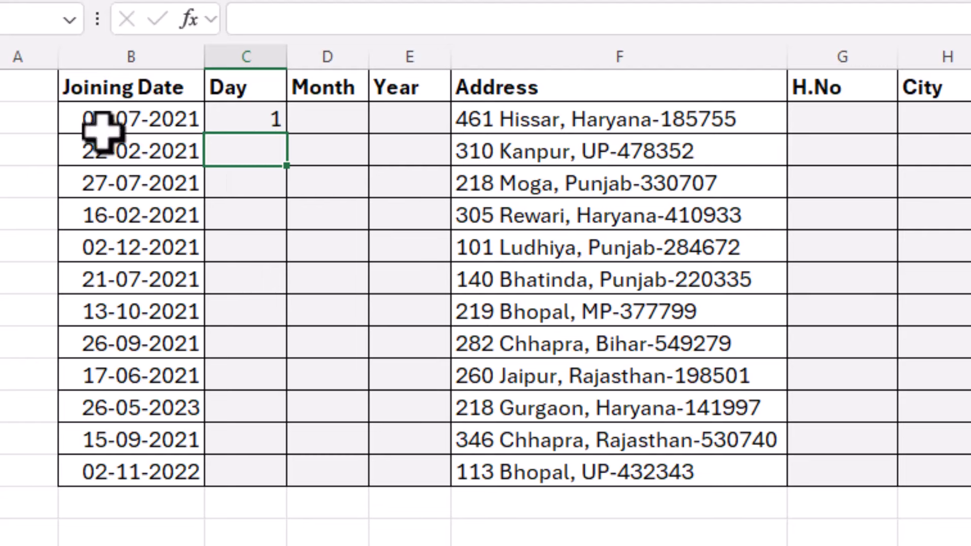
left_click(244, 121)
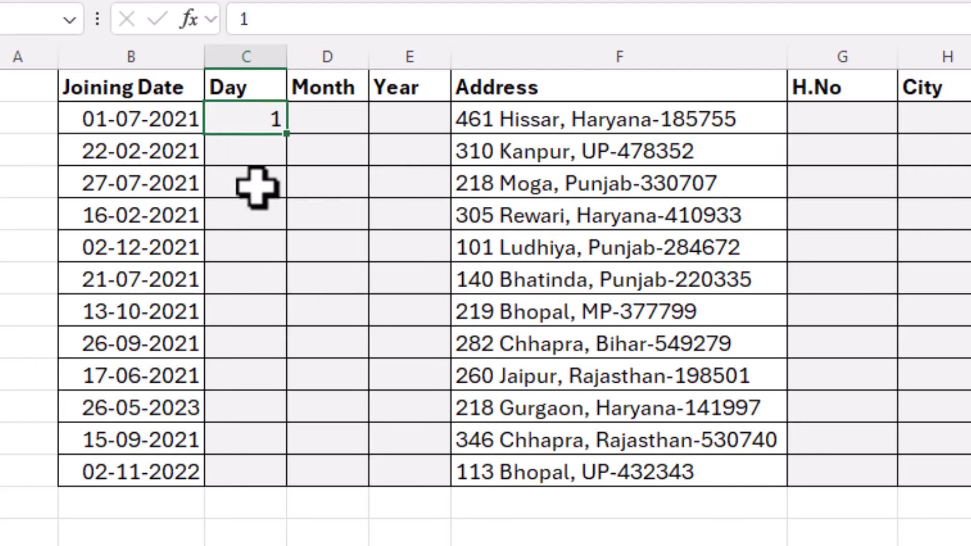
left_click(258, 151)
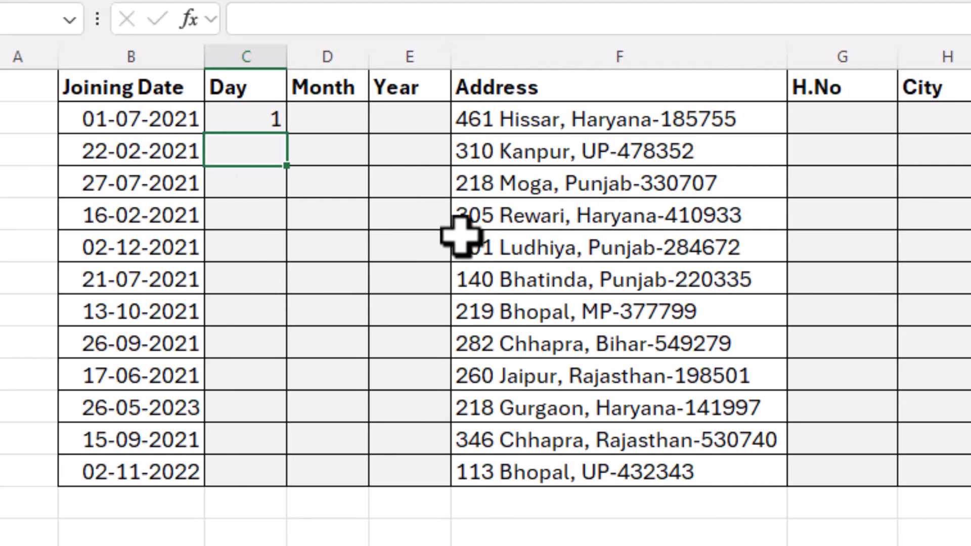
key("ctrl+e")
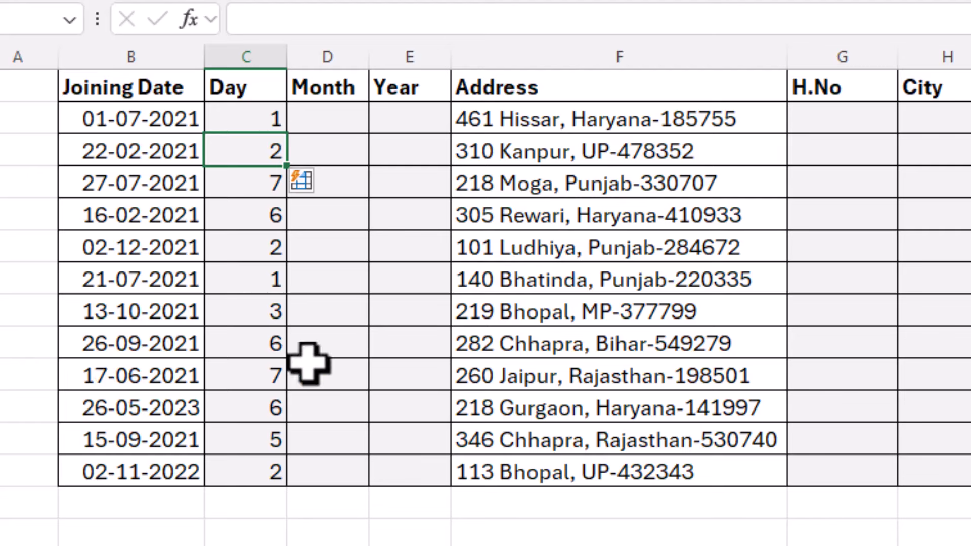
key("ctrl+z")
left_click(239, 115)
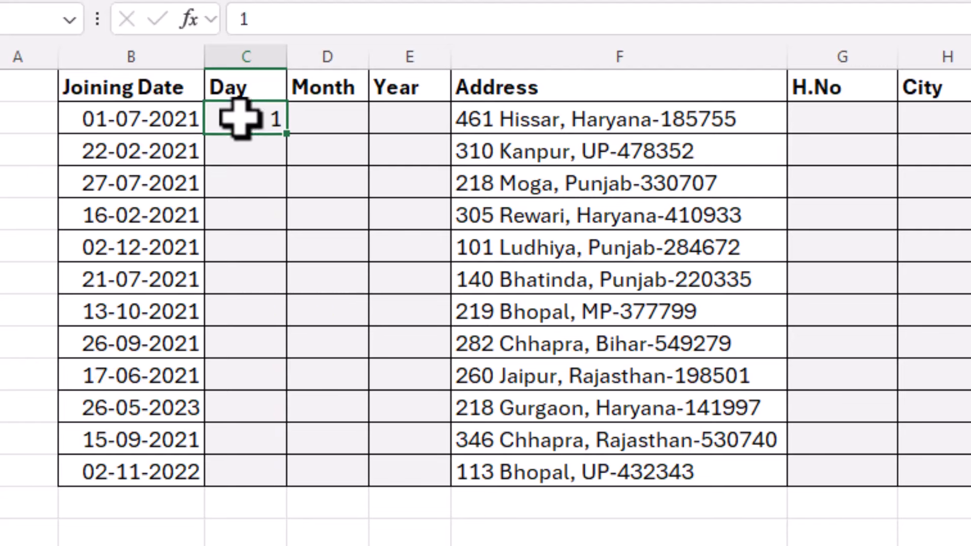
key("Delete")
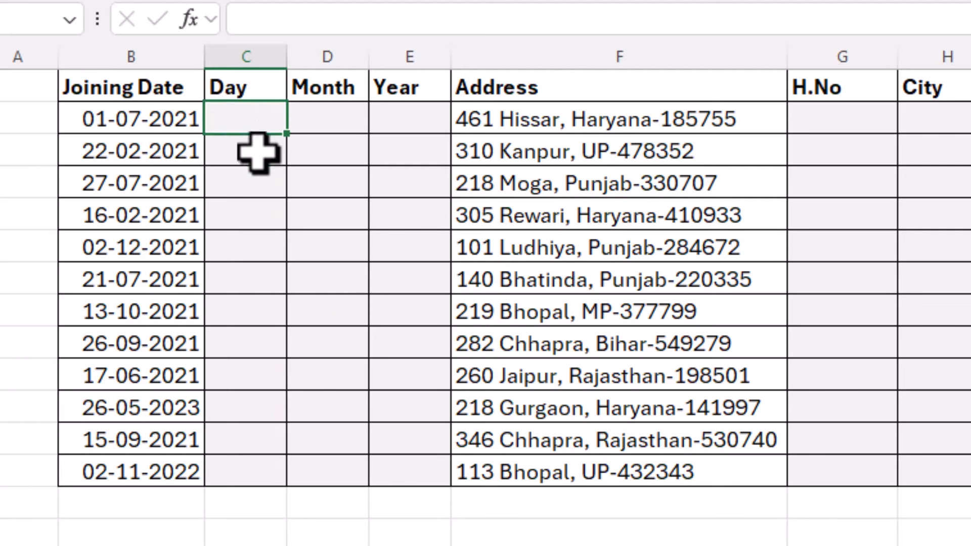
left_click(258, 151)
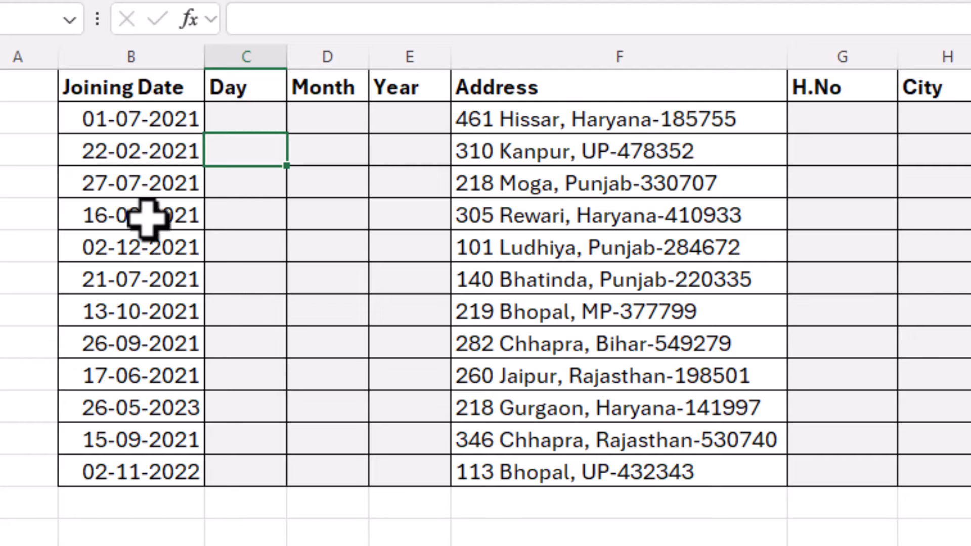
Flash Fill the Day column from the example 22 for 22-02-2021
type("22")
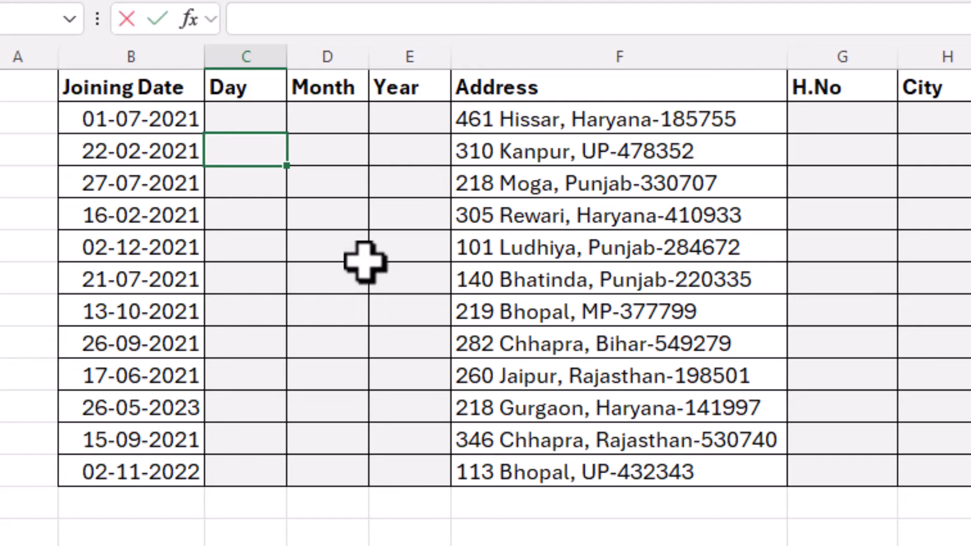
key("Return")
key("ctrl+e")
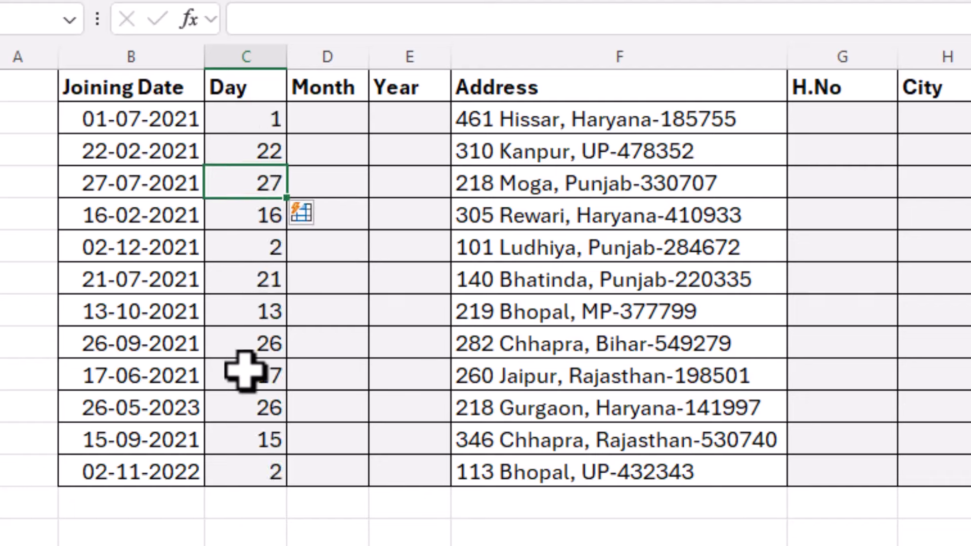
Try Flash Filling Month from 12 for 02-12-2021, then undo the wrong results
left_click(343, 120)
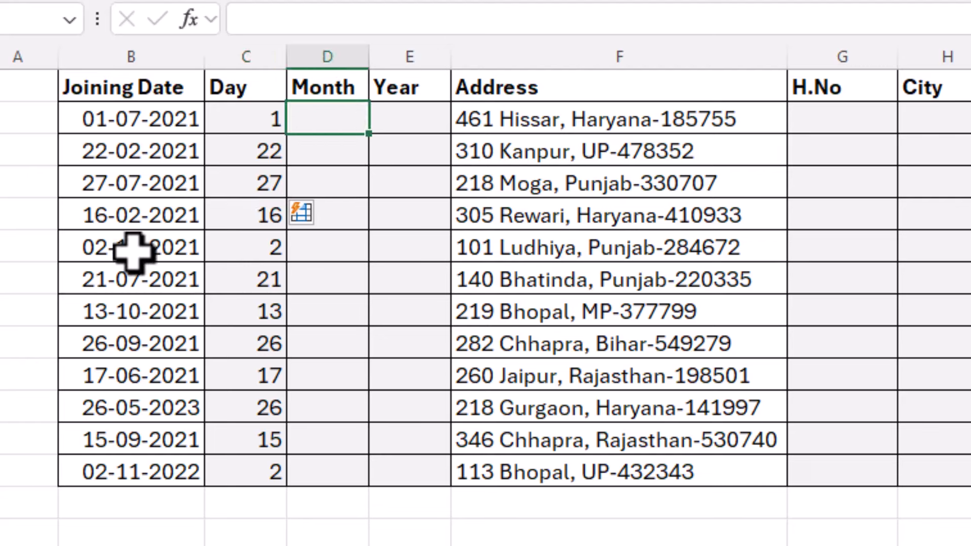
left_click(347, 249)
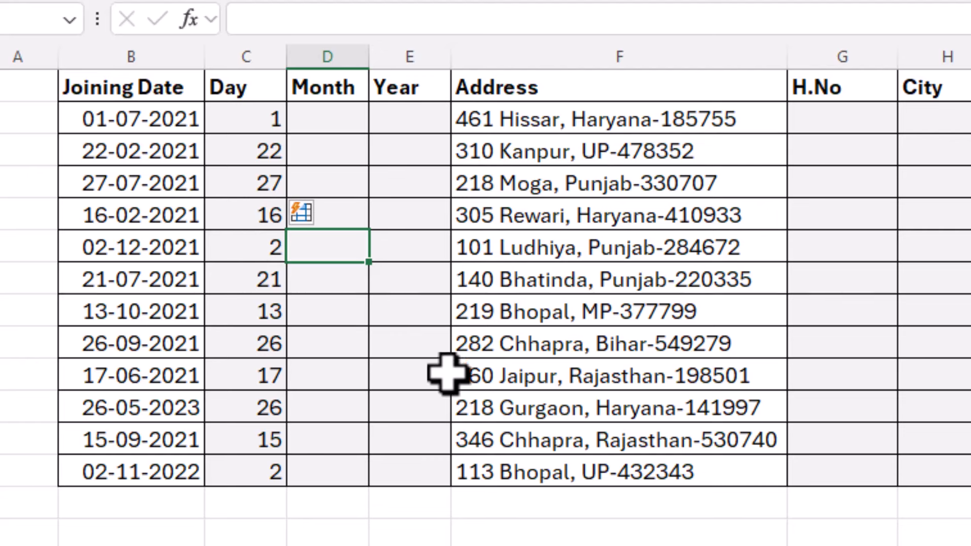
type("12")
key("Return")
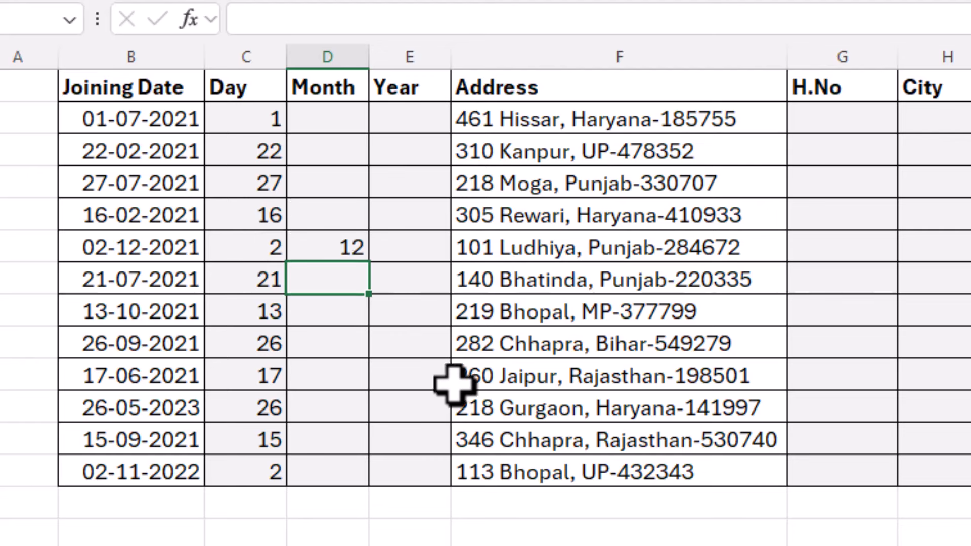
key("ctrl+e")
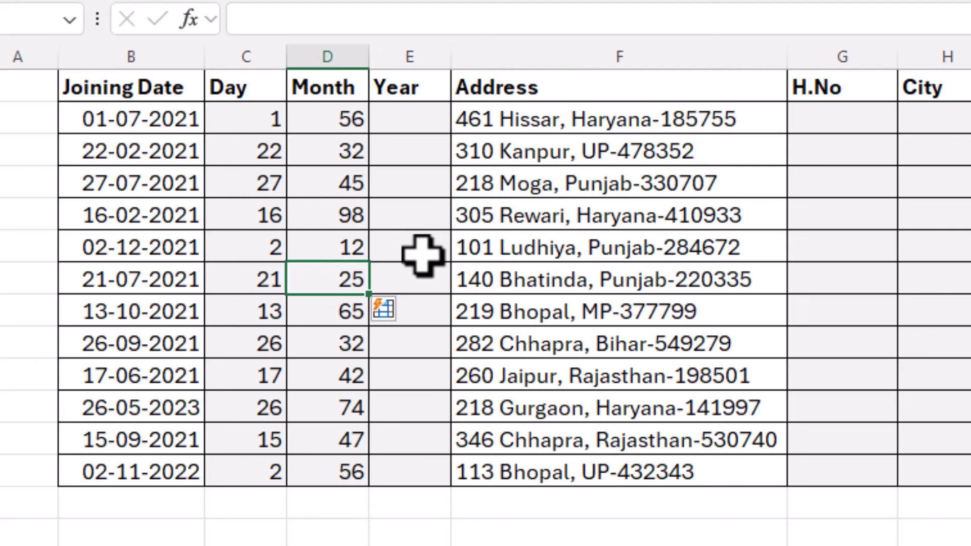
key("ctrl+z")
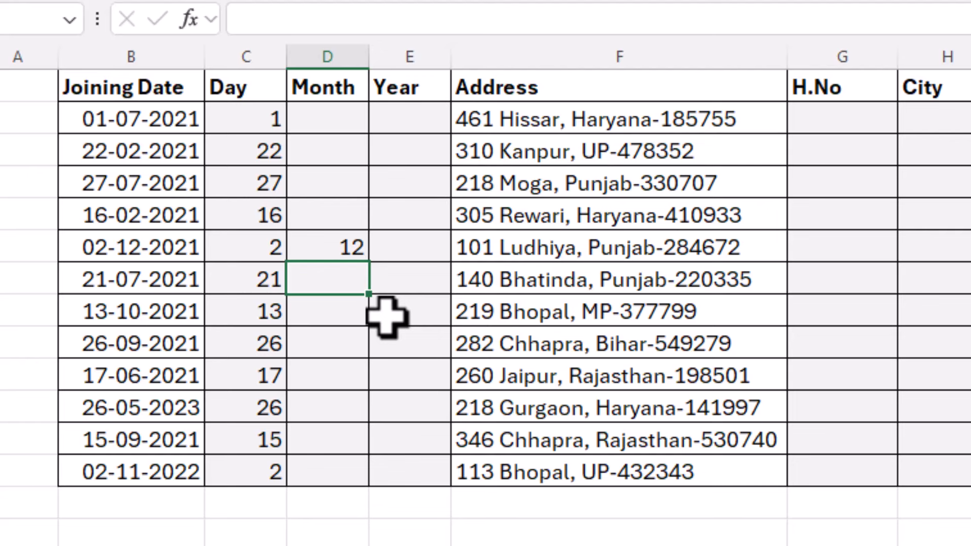
Replace the 12 with month 10 for 13-10-2021 and Flash Fill the Month column
left_click(342, 245)
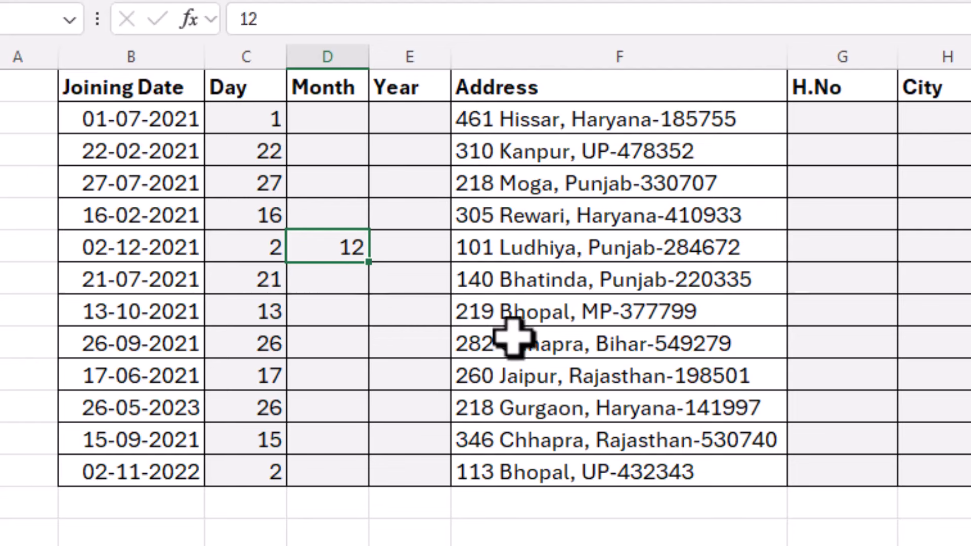
key("Delete")
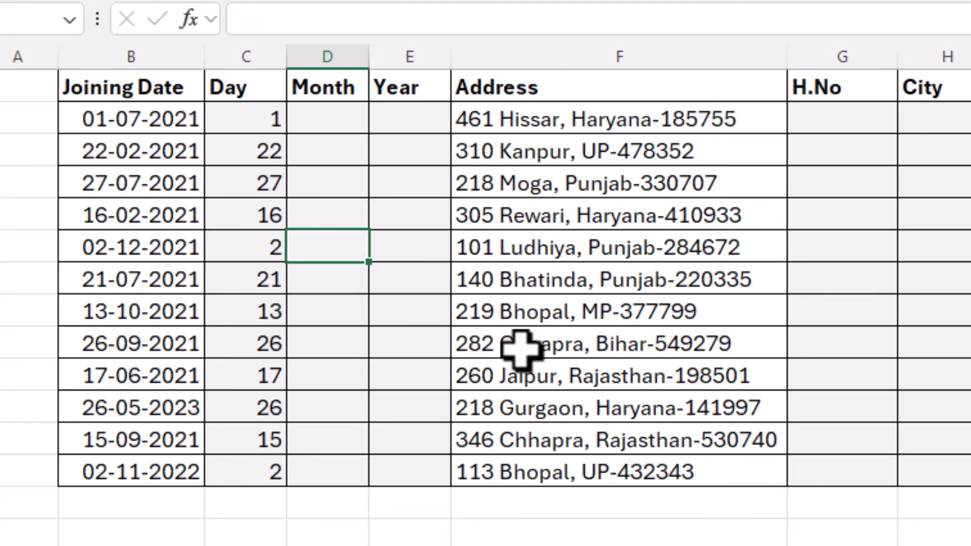
key("Down")
key("Down")
type("10")
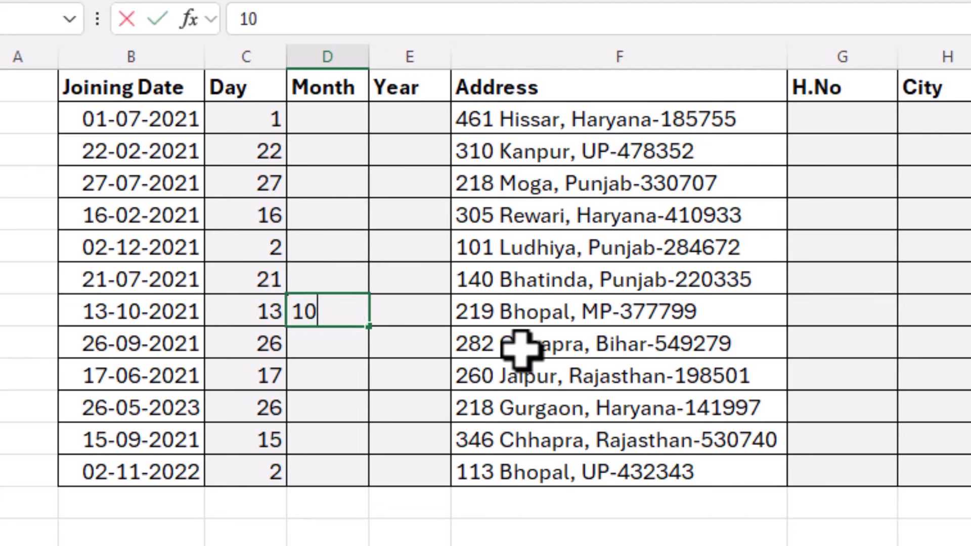
key("Return")
key("ctrl+e")
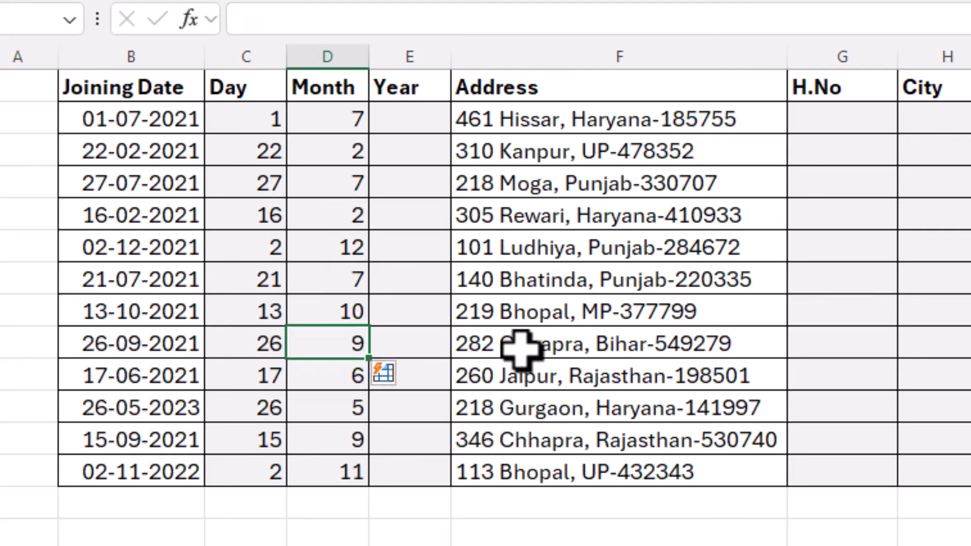
Flash Fill the Year column from the example 2021
left_click(392, 120)
type("2021")
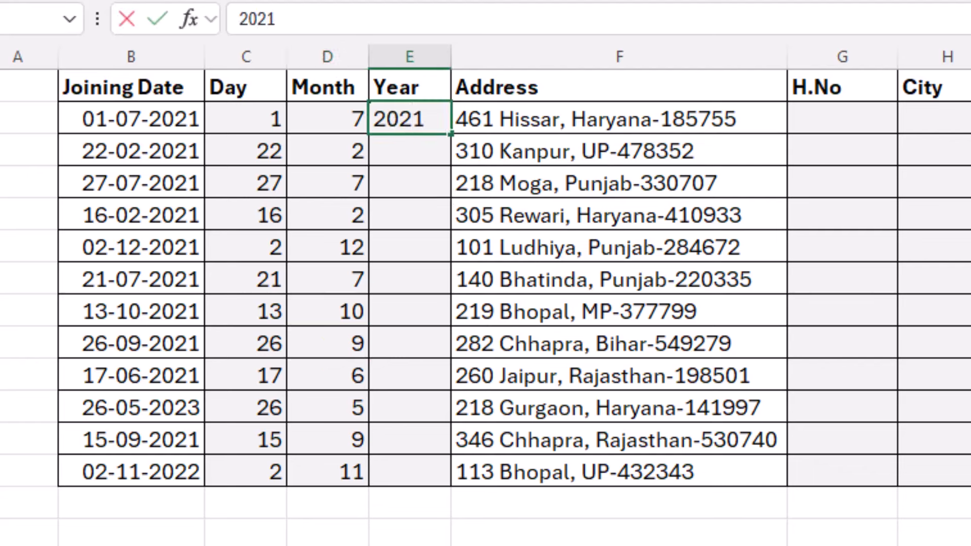
key("Return")
key("ctrl+e")
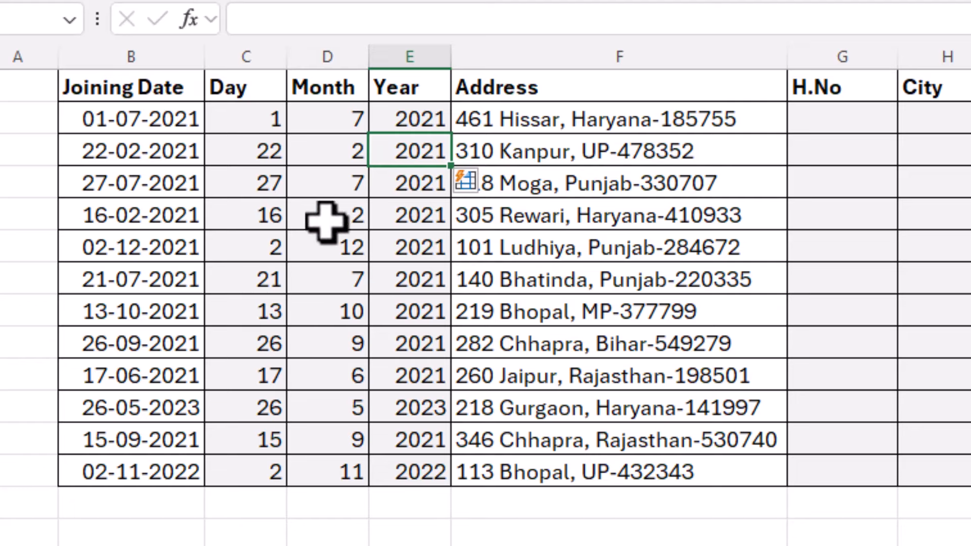
Select all Month values in D2:D13 and delete them
left_click_drag(326, 223, 326, 283)
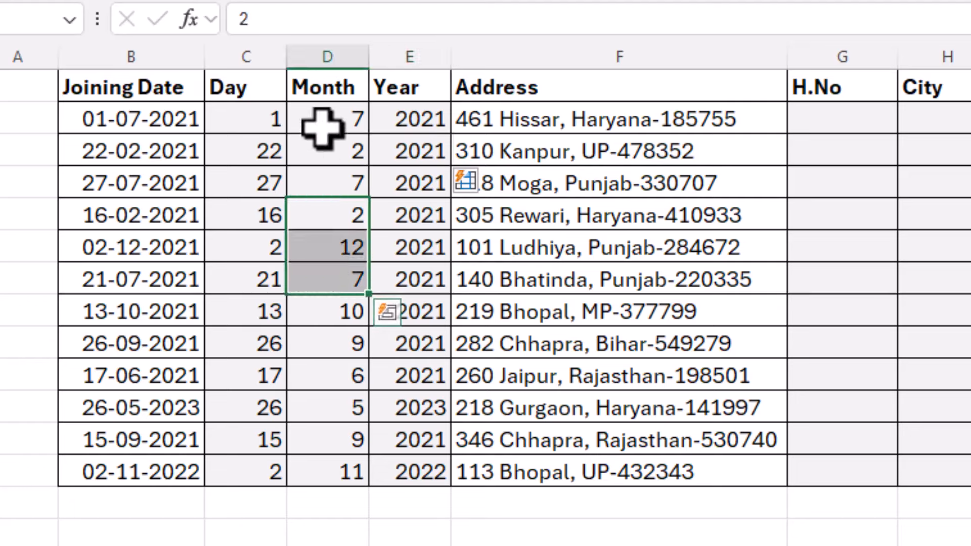
left_click_drag(321, 123, 322, 464)
key("Delete")
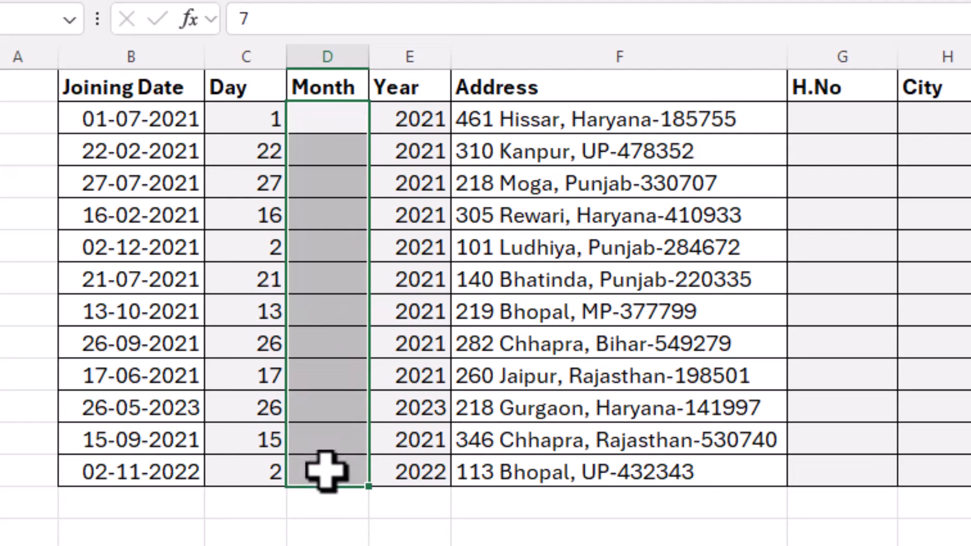
left_click(323, 220)
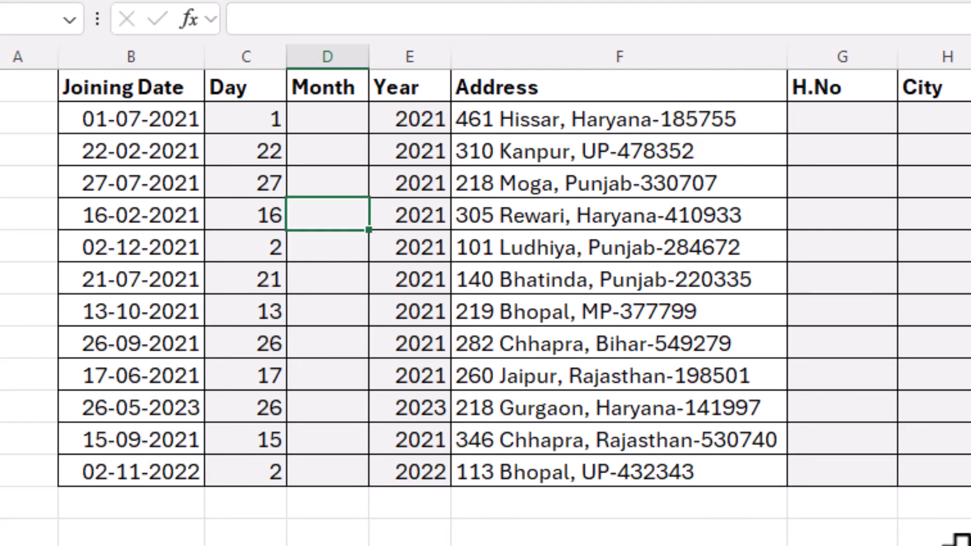
type("02")
key("Return")
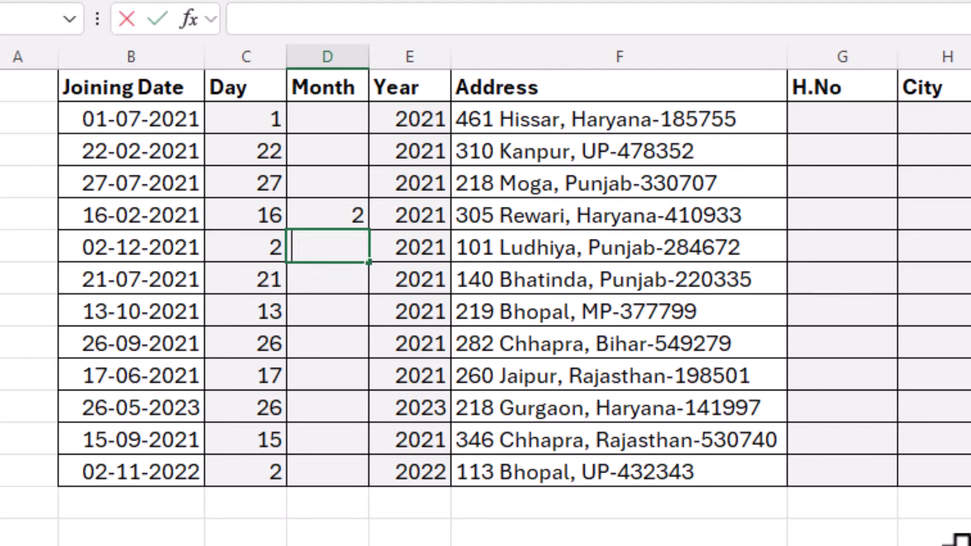
type("12")
key("Return")
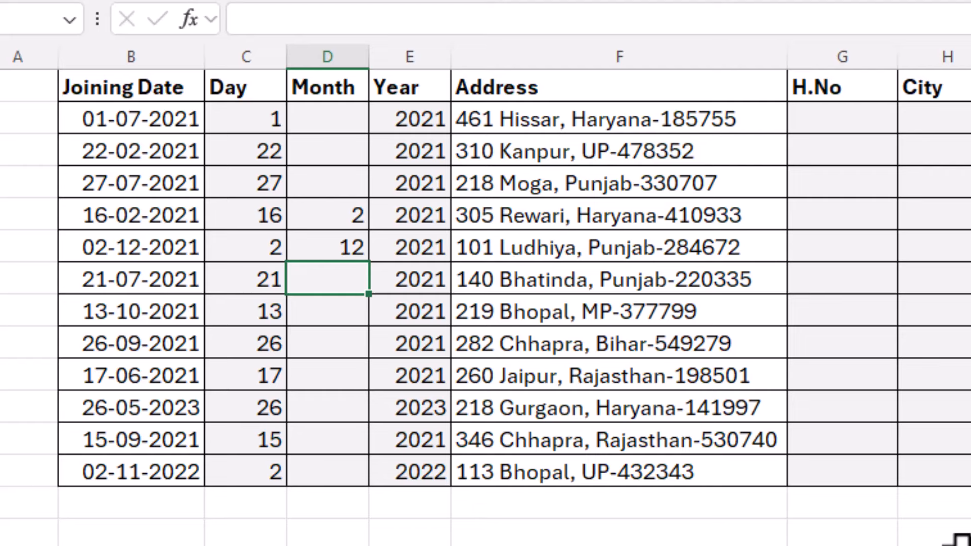
key("ctrl+e")
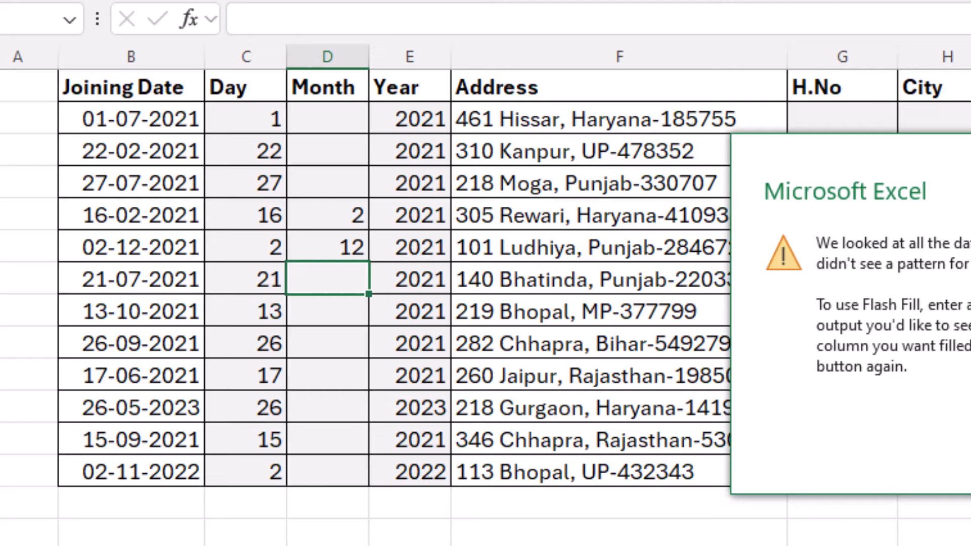
key("Return")
left_click_drag(336, 212, 335, 267)
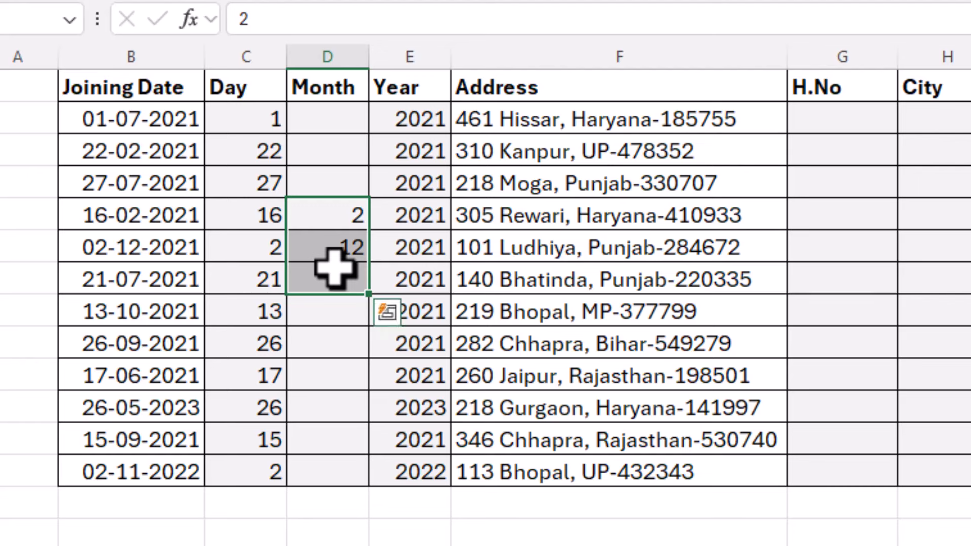
key("Delete")
left_click(333, 253)
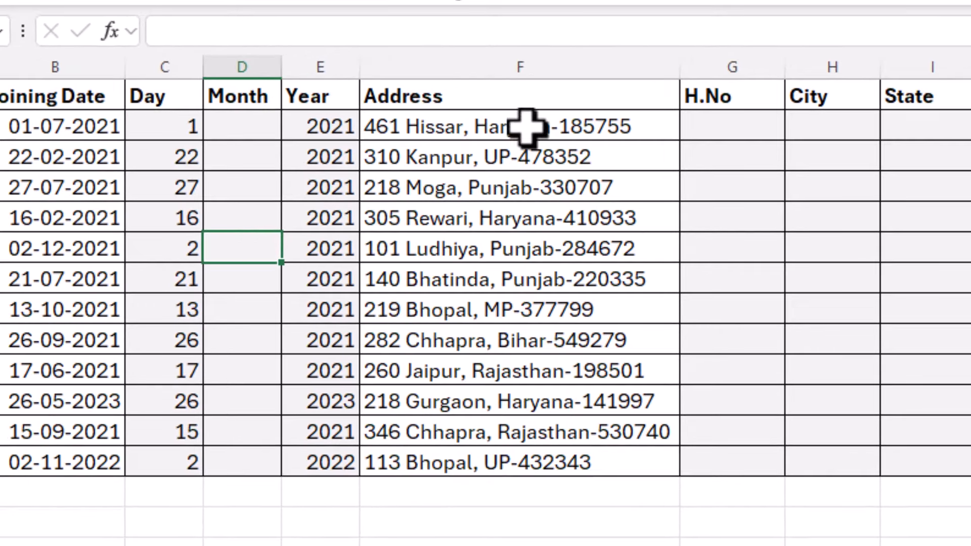
Review the addresses and the empty H.No, City, State and P Code columns
left_click_drag(526, 130, 514, 451)
left_click(404, 131)
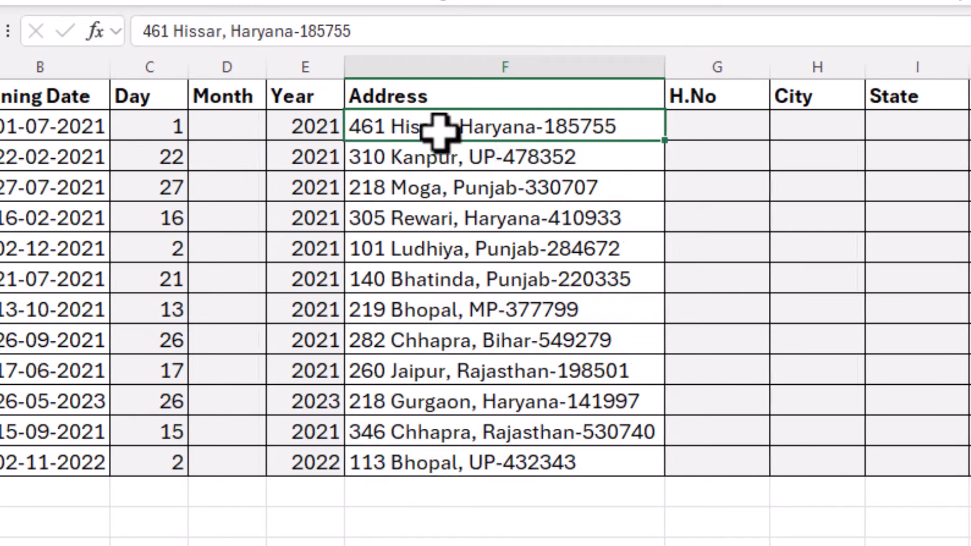
left_click(458, 126)
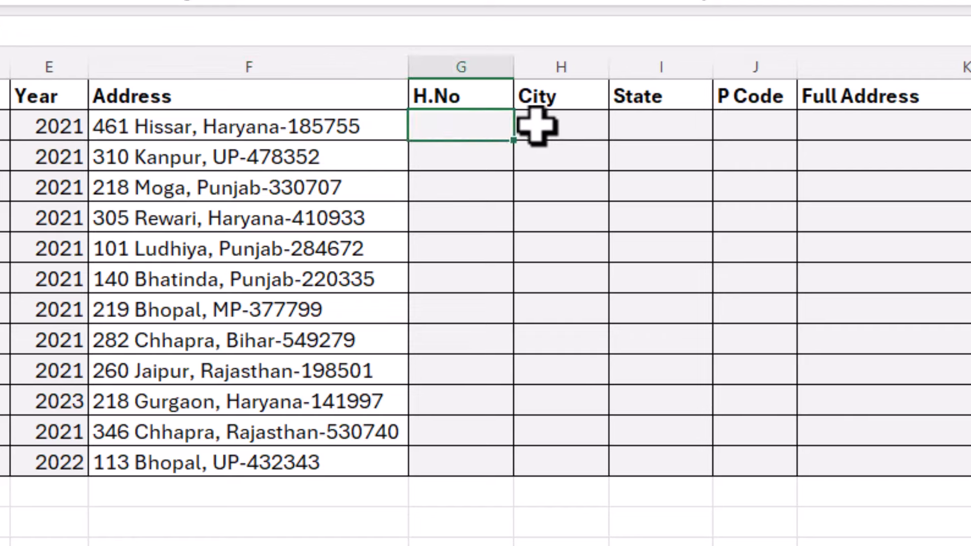
left_click(559, 126)
left_click(660, 126)
left_click(739, 126)
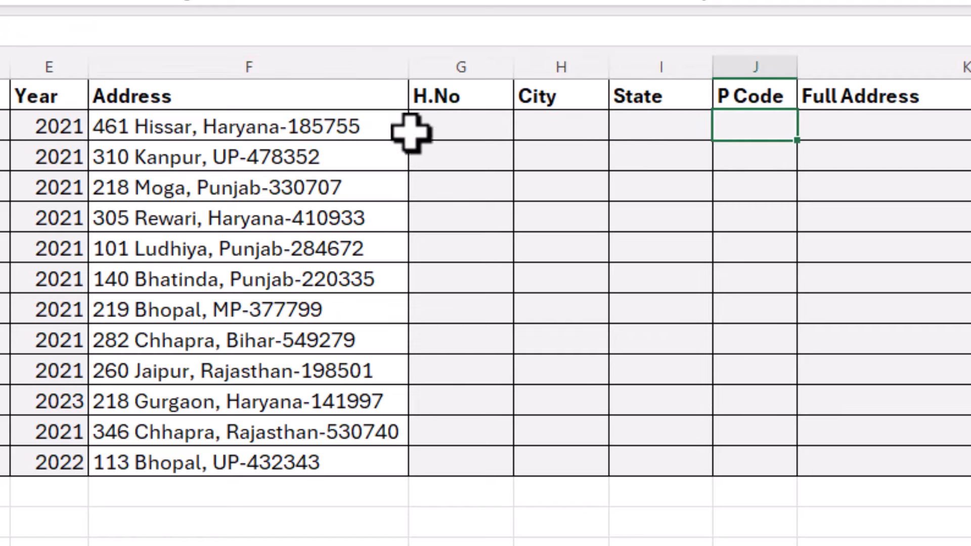
left_click(301, 127)
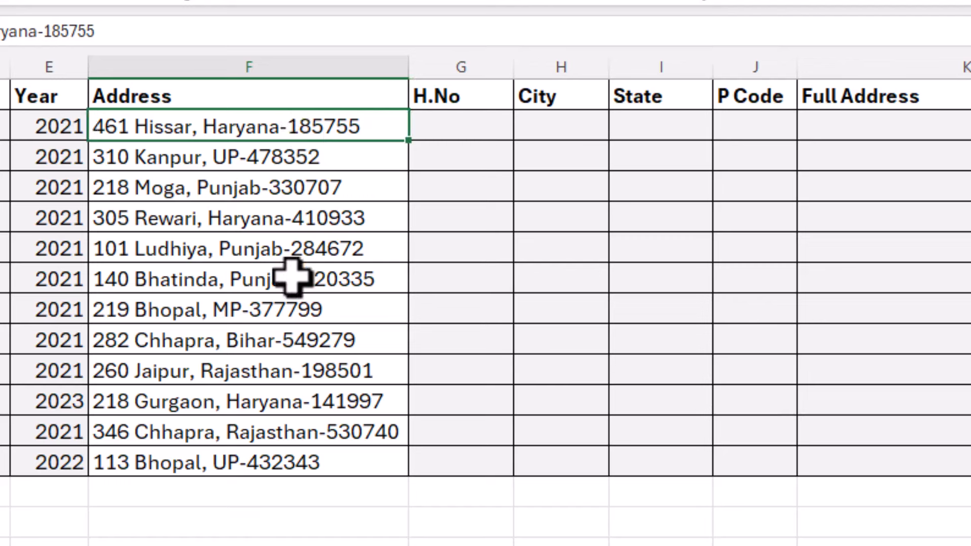
Flash Fill the H.No column from house number 461
left_click(459, 129)
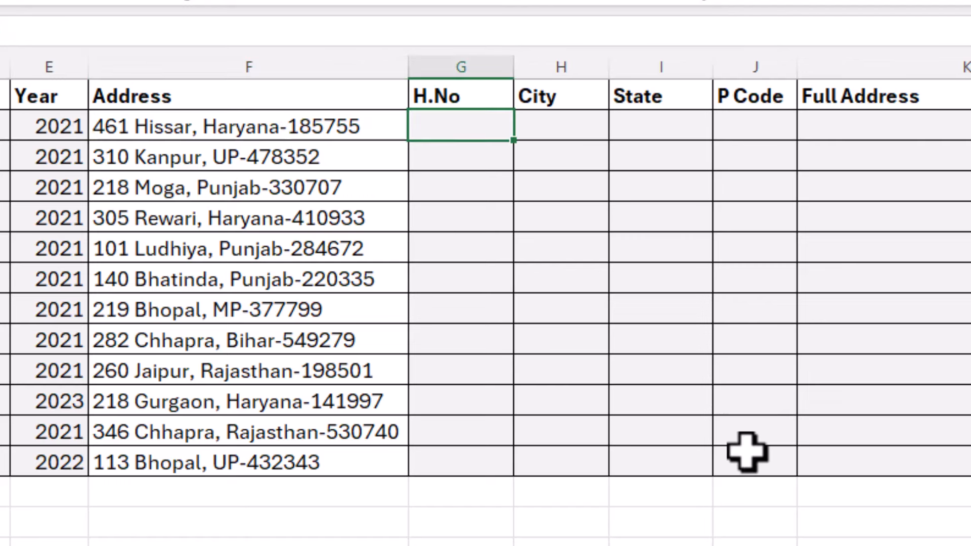
key("Return")
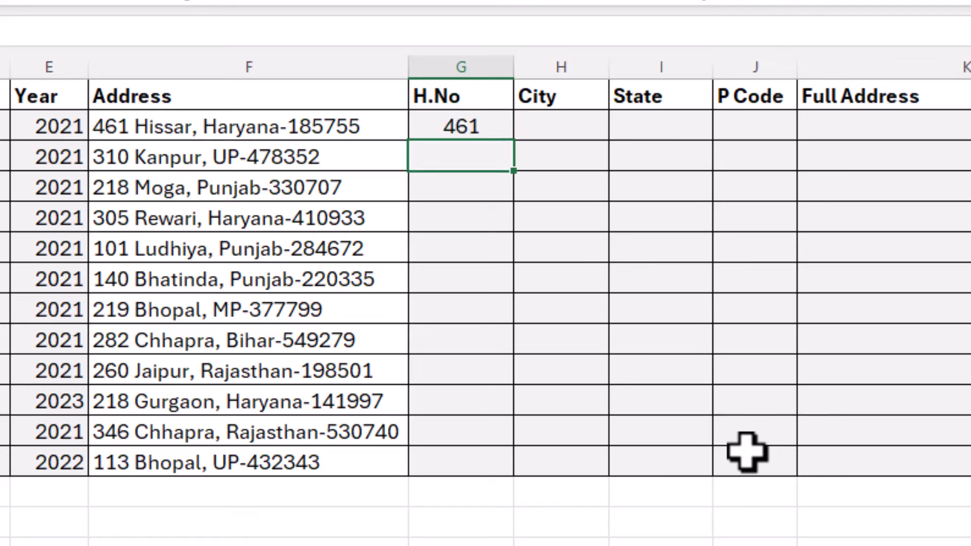
key("ctrl+e")
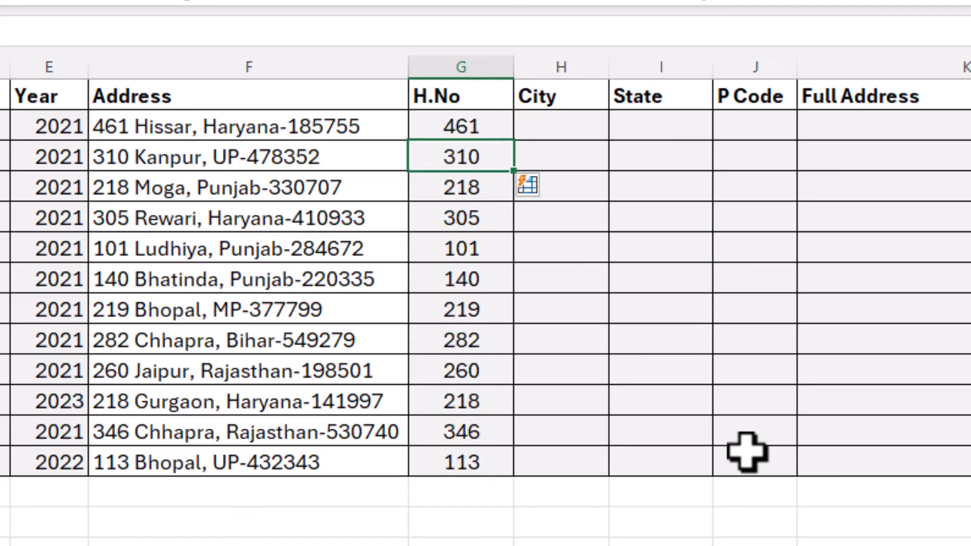
Flash Fill the City column from the example Hissar
key("Right")
key("Up")
type("Hissar")
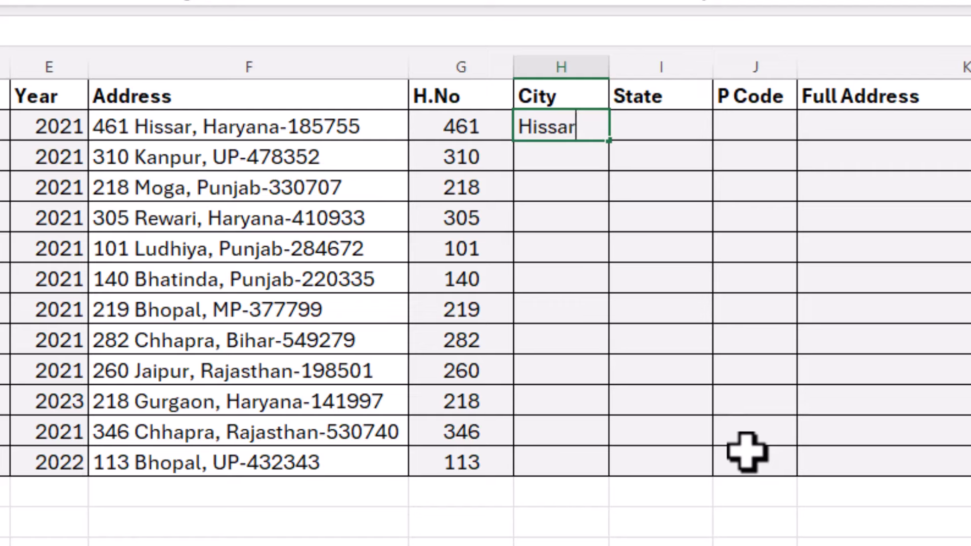
key("Return")
key("ctrl+e")
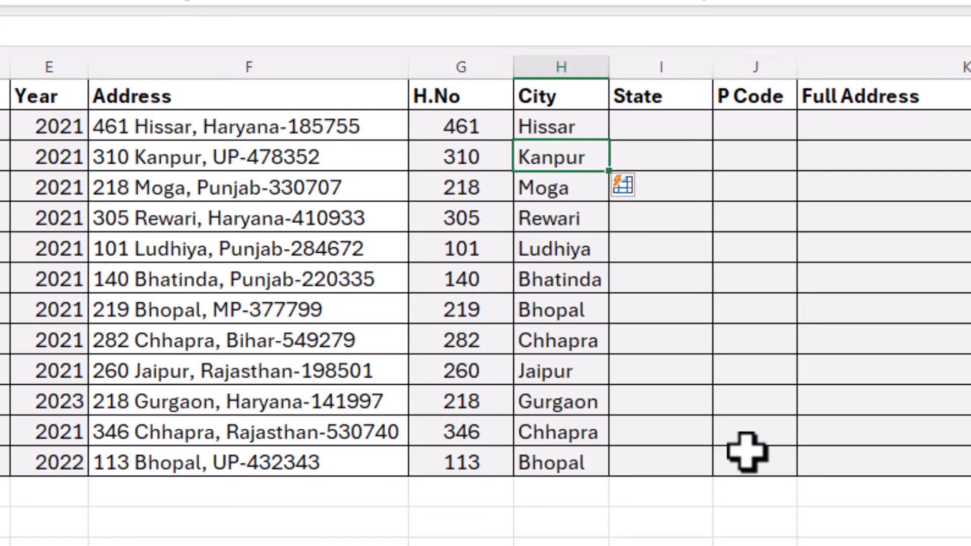
Flash Fill the State column from the example Haryana
key("Up")
key("Right")
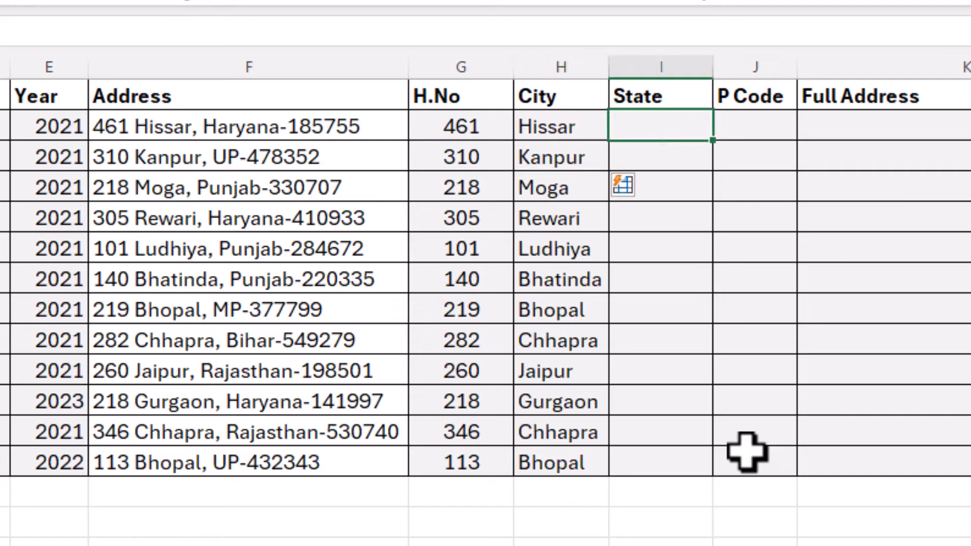
type("Haryana")
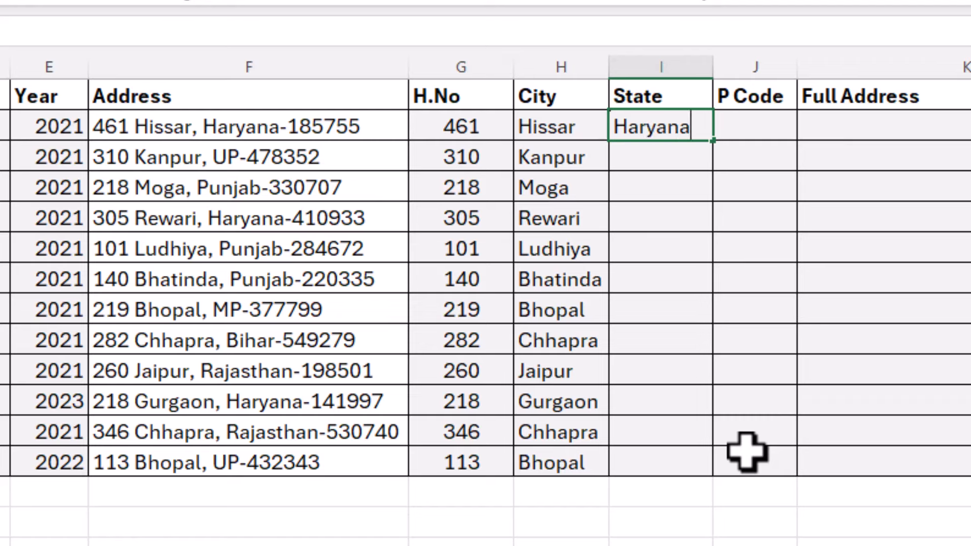
key("Return")
key("ctrl+e")
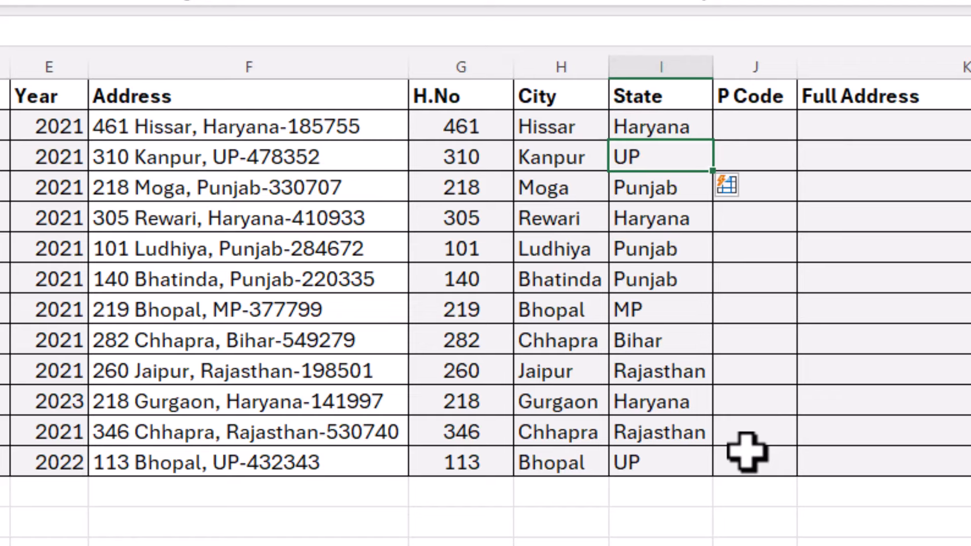
Flash Fill the P Code column from the example 185755
key("Up")
key("Right")
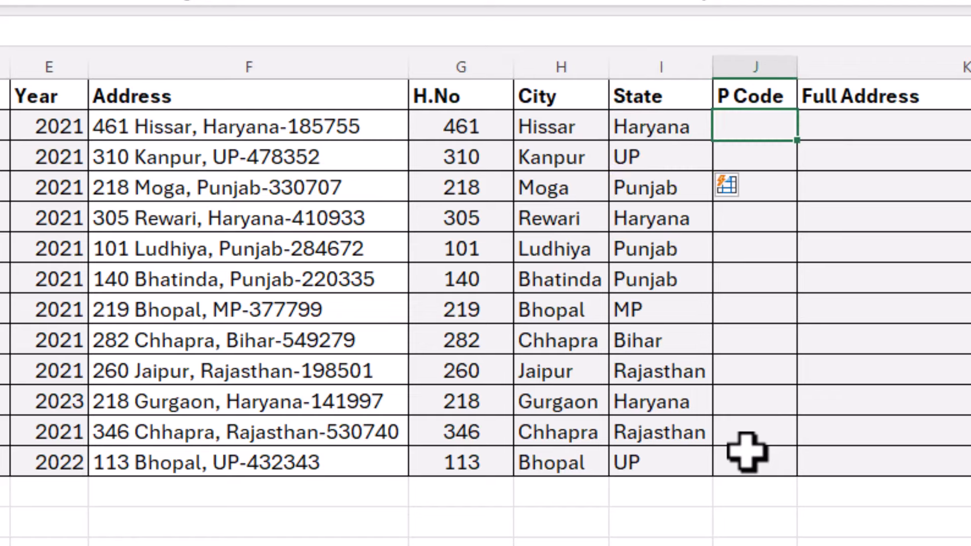
type("18")
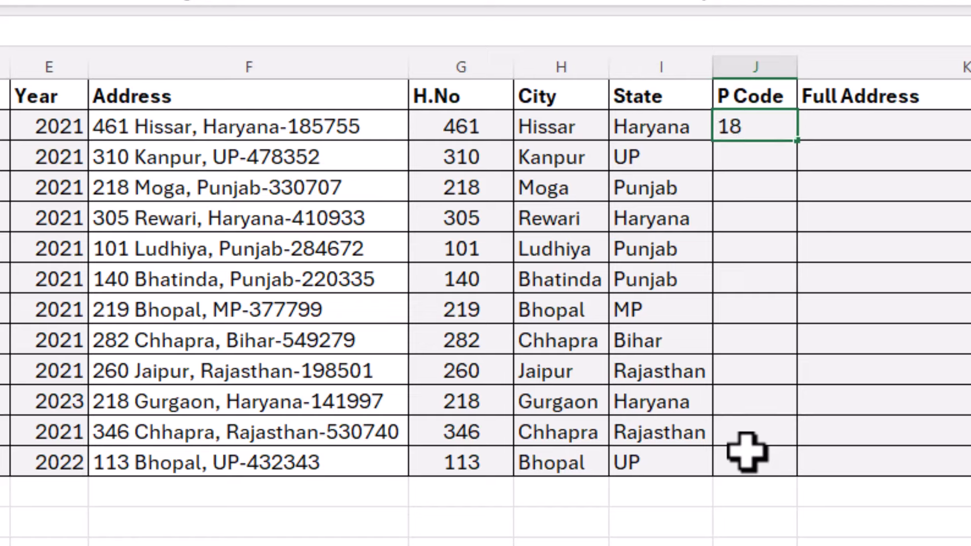
type("5755")
key("Return")
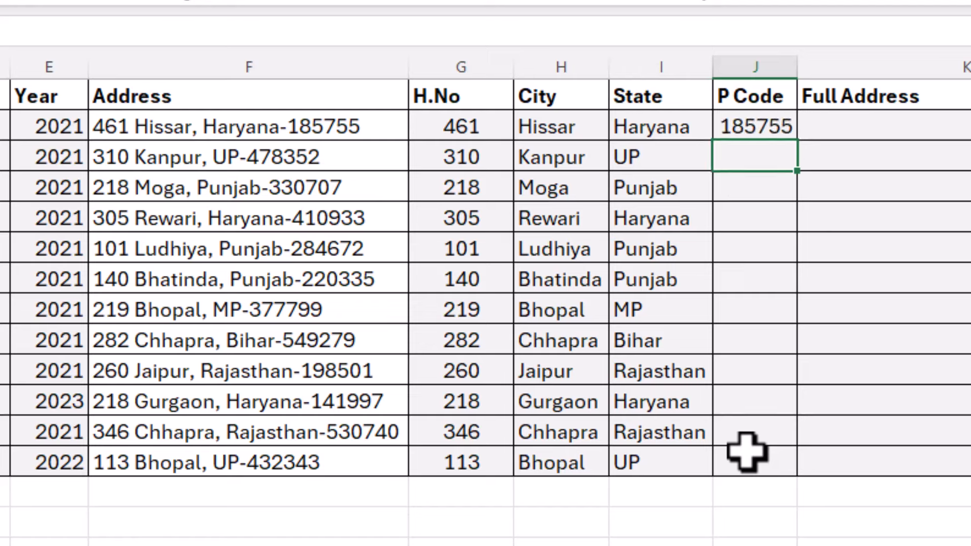
key("ctrl+e")
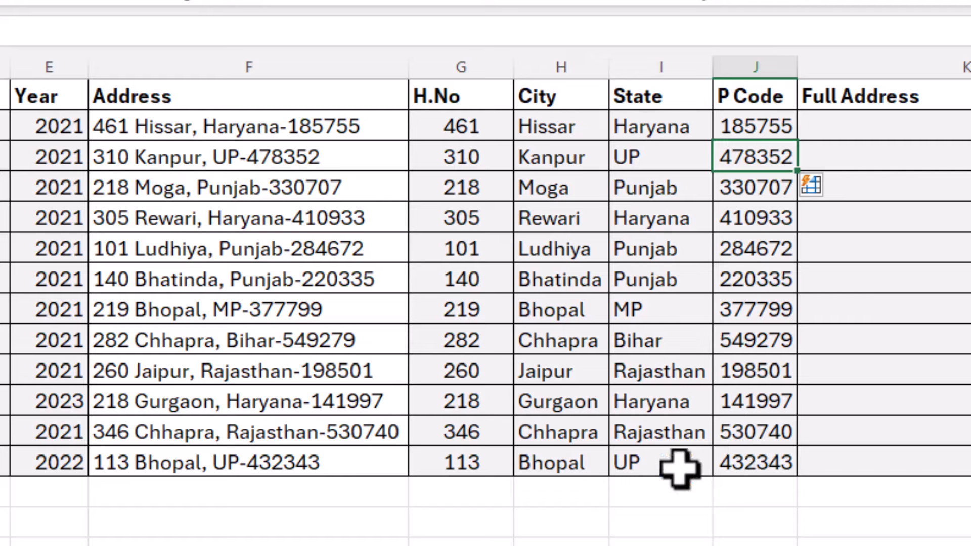
left_click(601, 387)
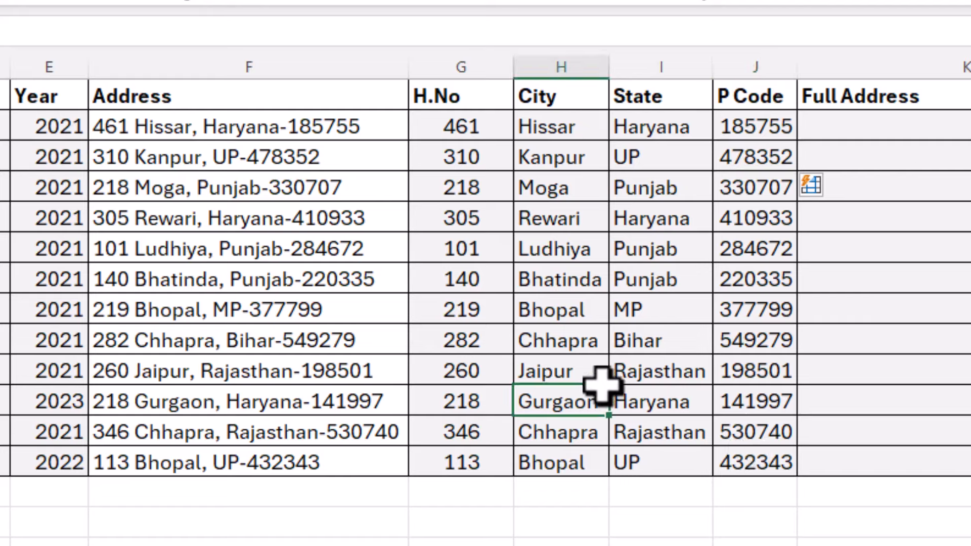
left_click_drag(444, 119, 759, 455)
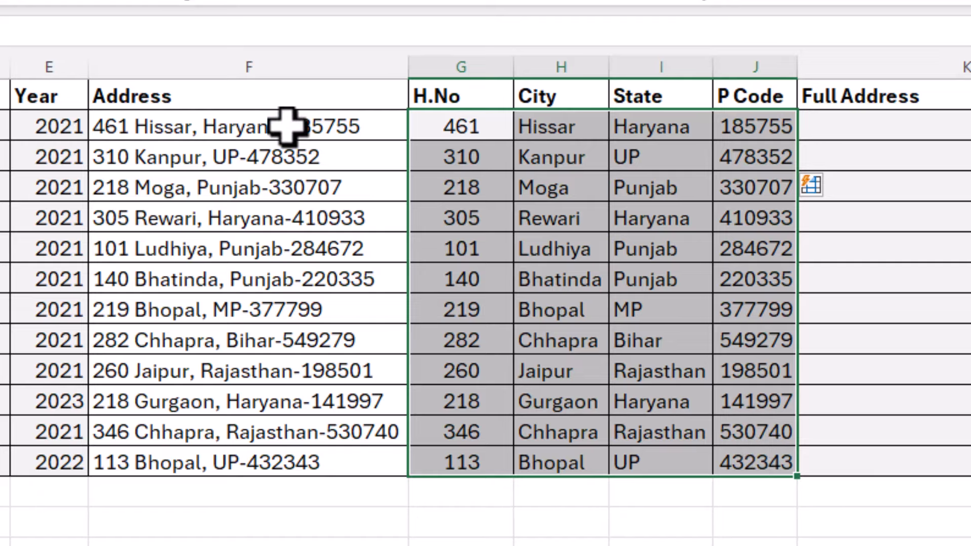
left_click_drag(287, 127, 304, 466)
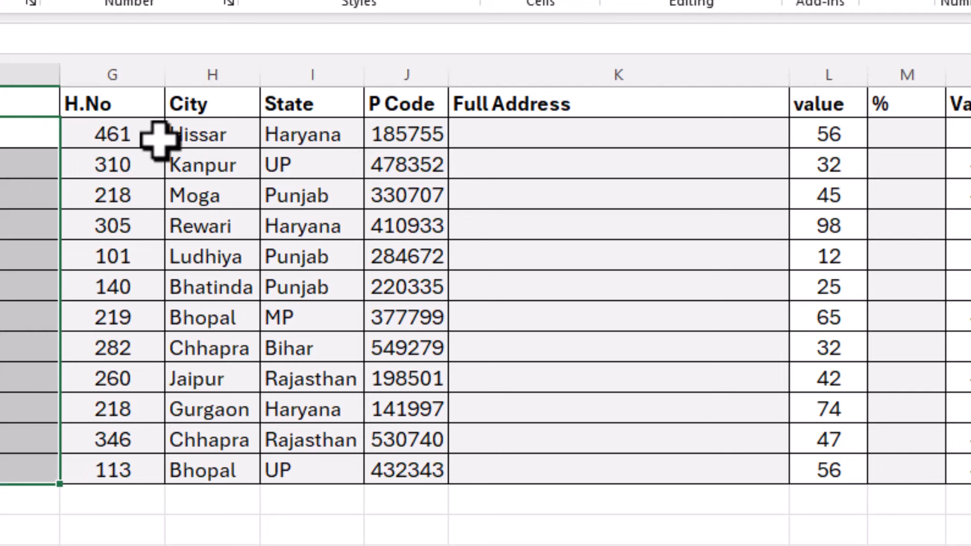
left_click(159, 141)
left_click(528, 134)
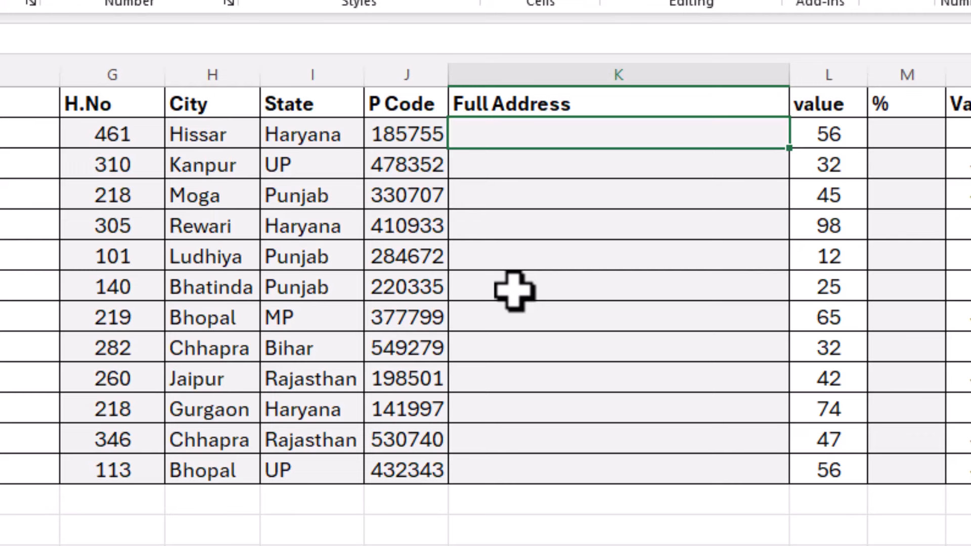
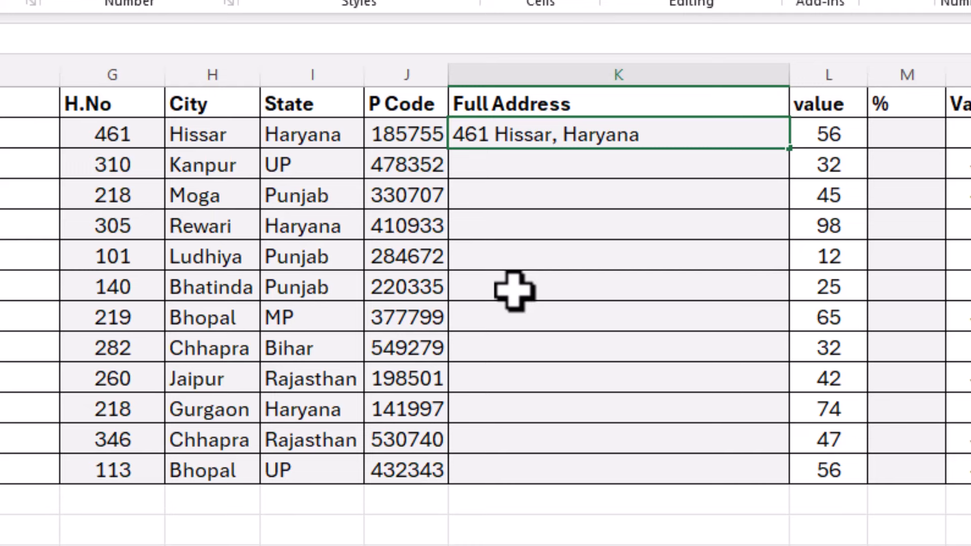
key("Return")
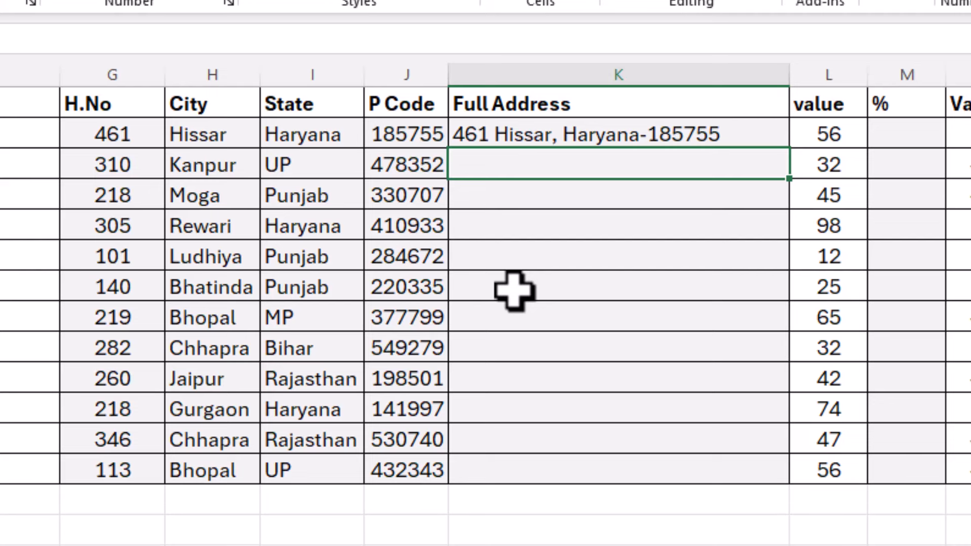
key("ctrl+e")
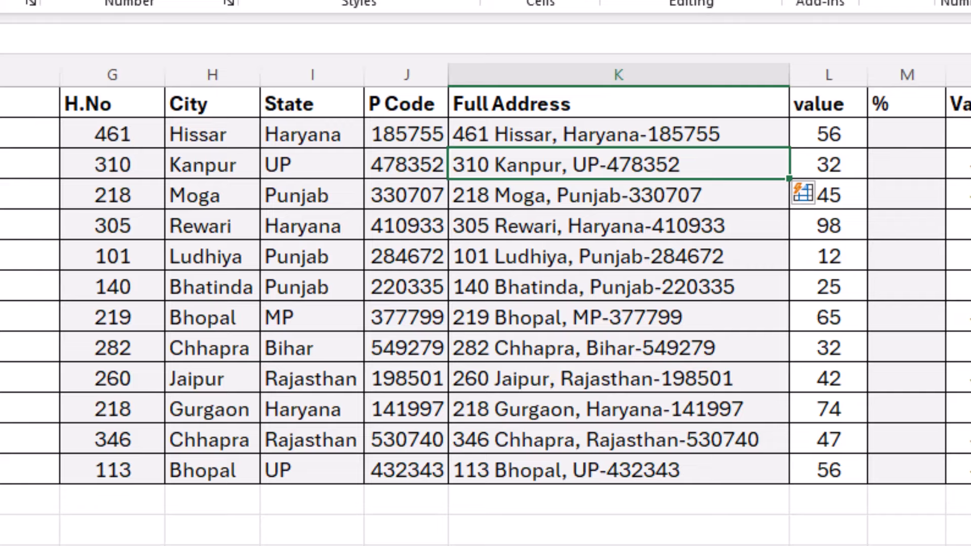
left_click(966, 542)
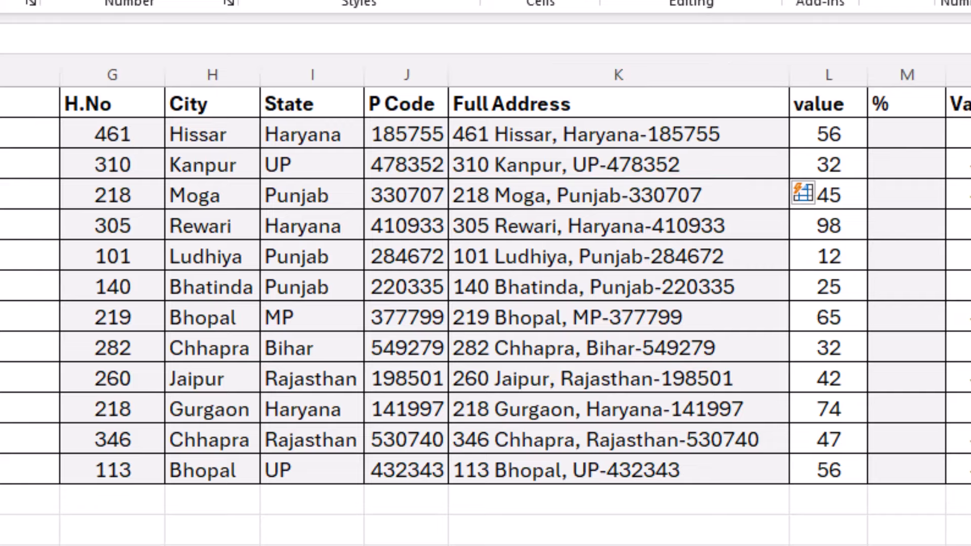
scroll(486, 303, "right", 5)
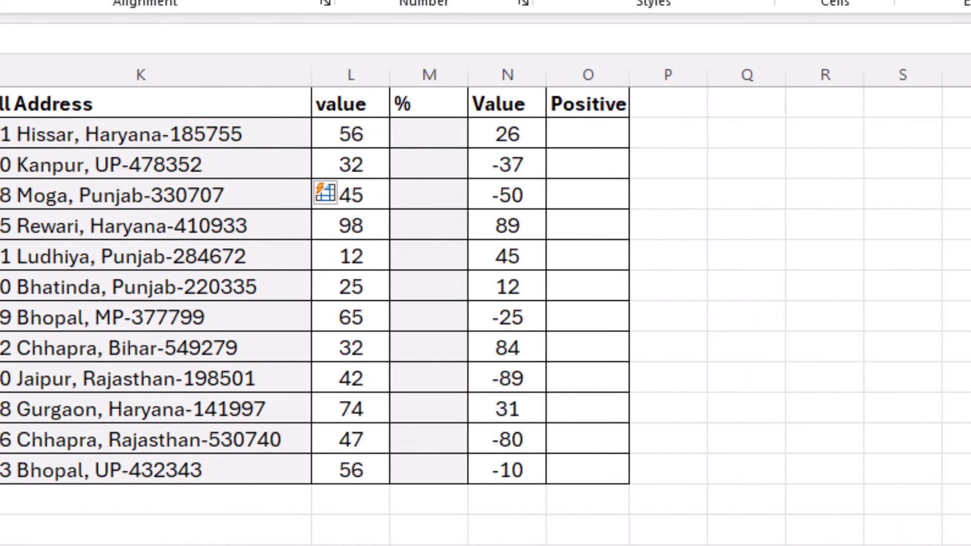
Apply percent formatting to the value column, then undo it
left_click_drag(373, 143, 363, 455)
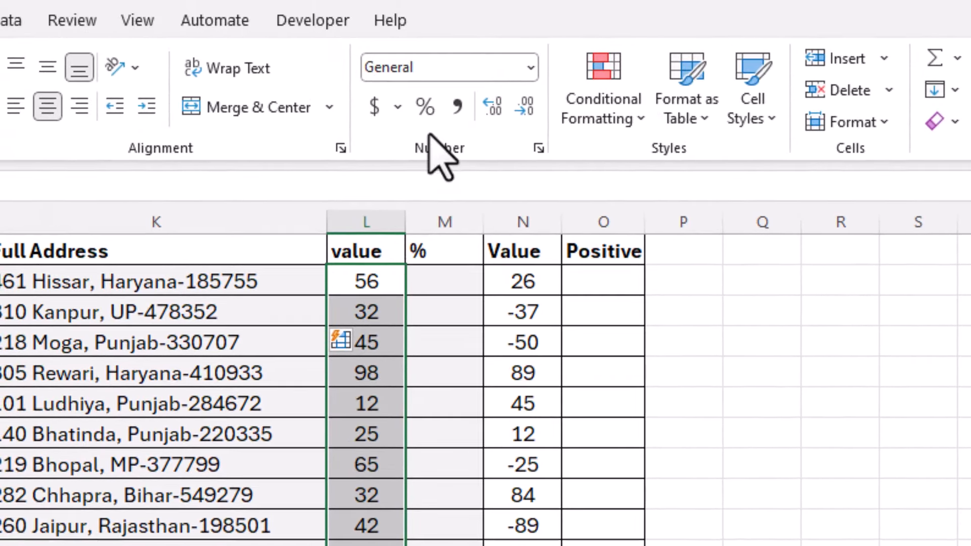
left_click(425, 106)
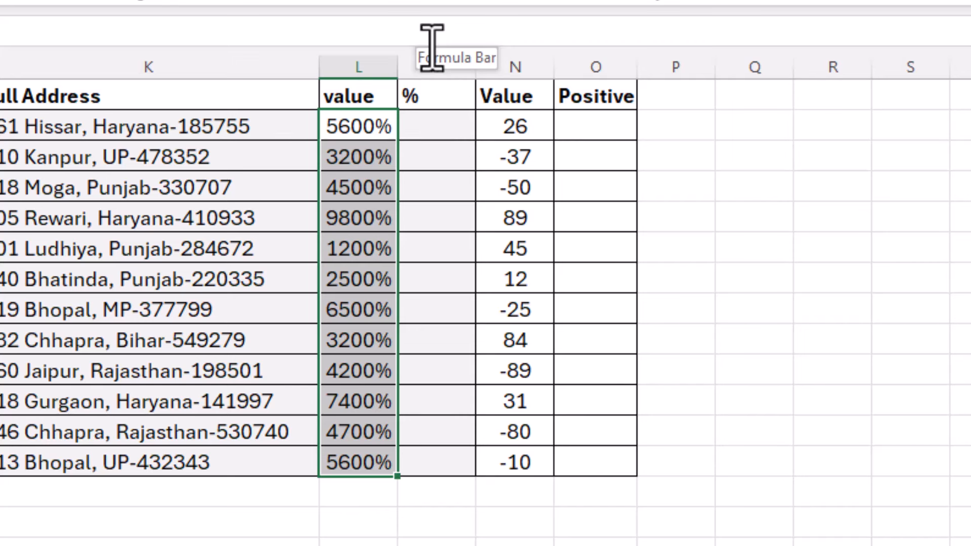
key("ctrl+z")
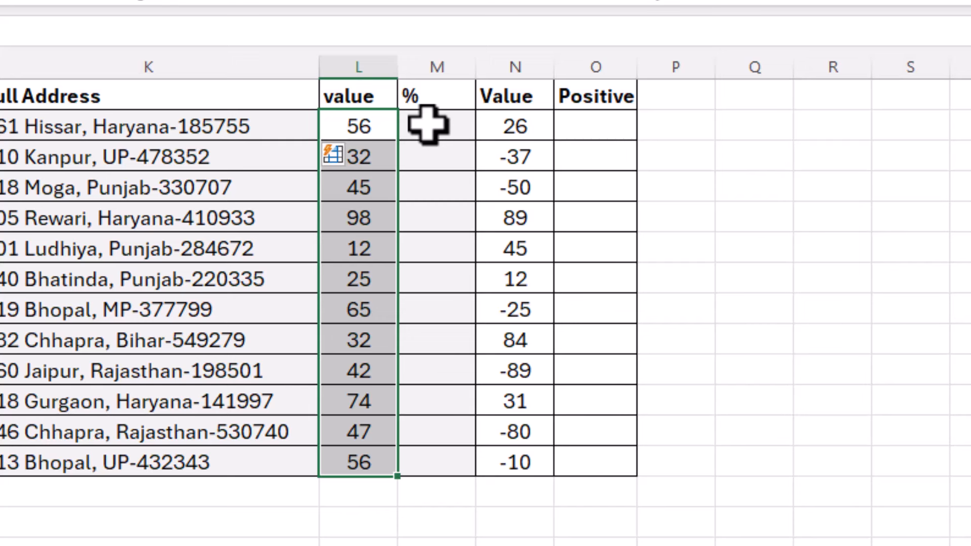
Flash Fill the % column from the example 56%
left_click(428, 125)
type("56%")
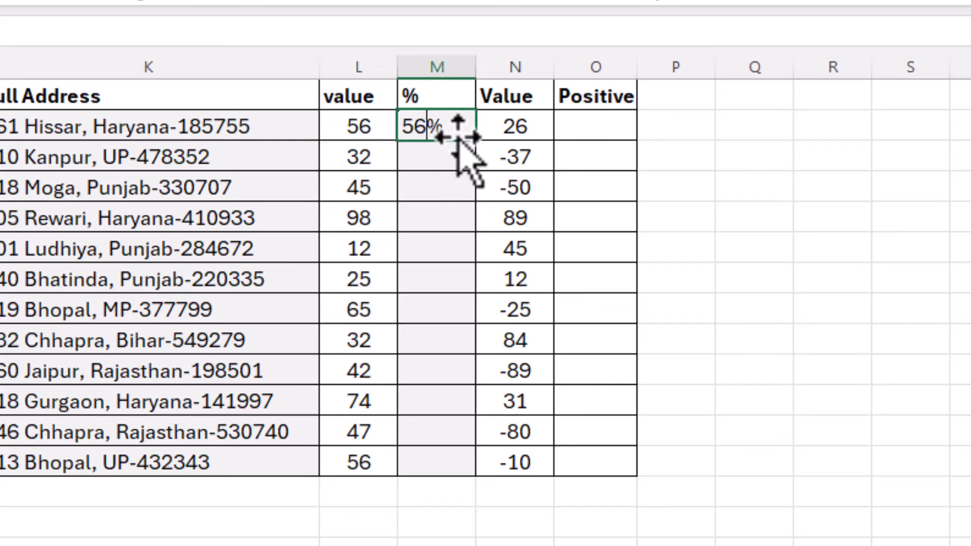
key("Return")
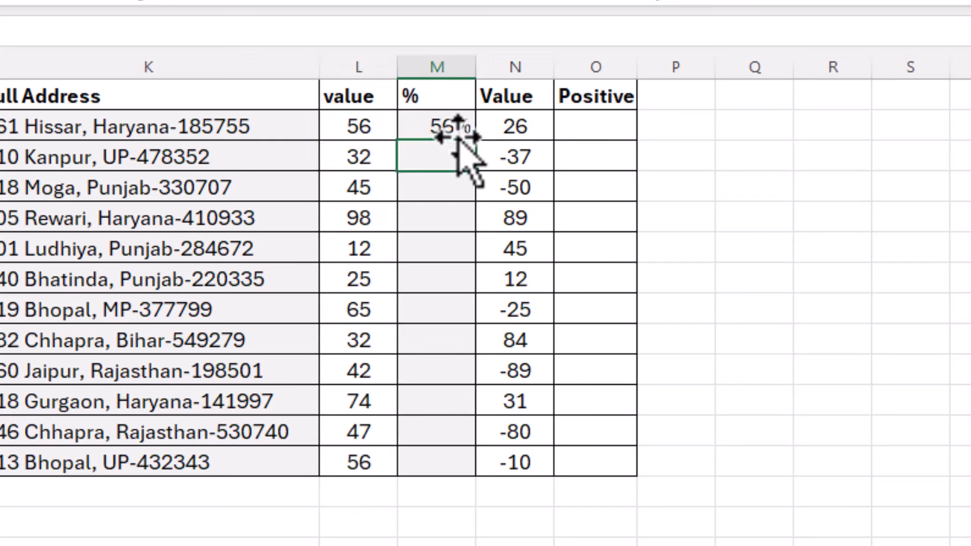
key("ctrl+e")
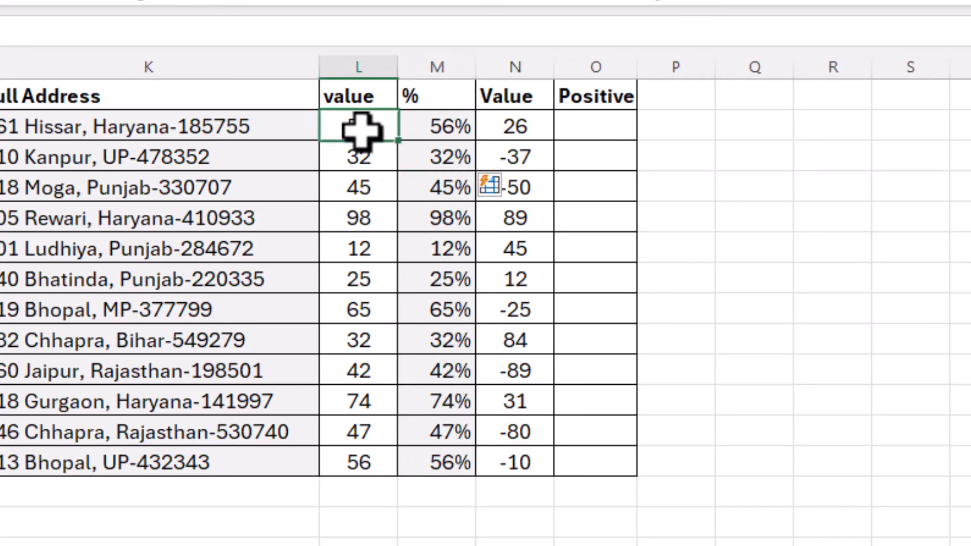
left_click_drag(362, 130, 343, 435)
Point out the negative numbers in the Value column, such as -25 and -80
left_click(448, 283)
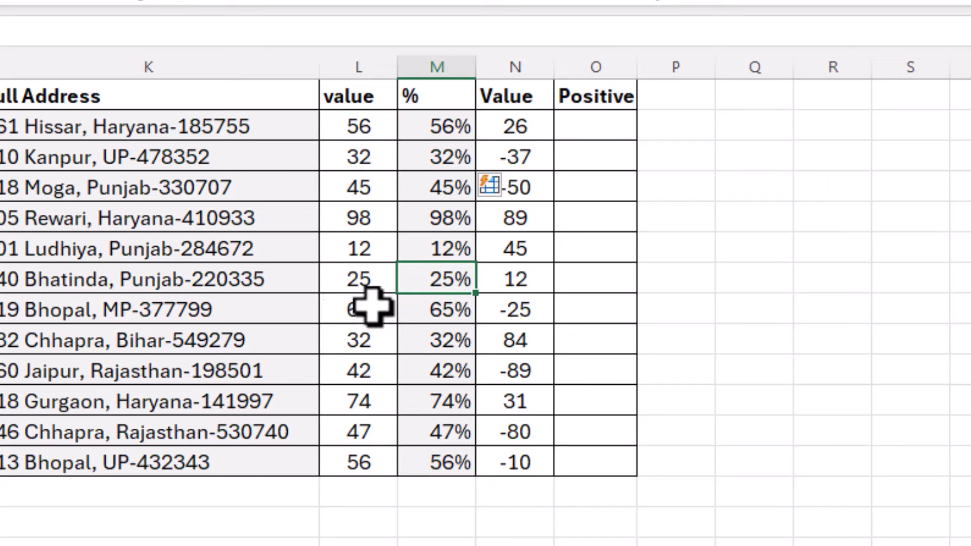
left_click(483, 312)
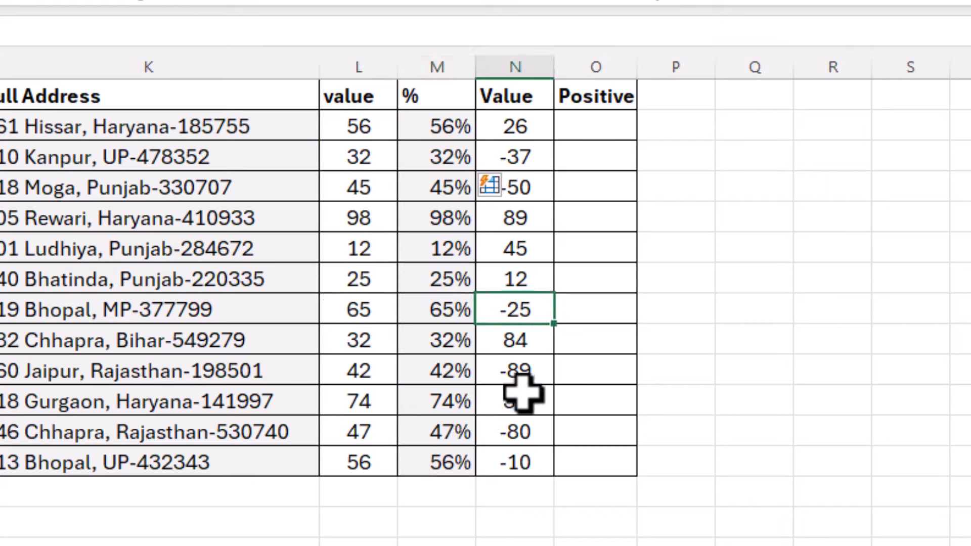
left_click(521, 250)
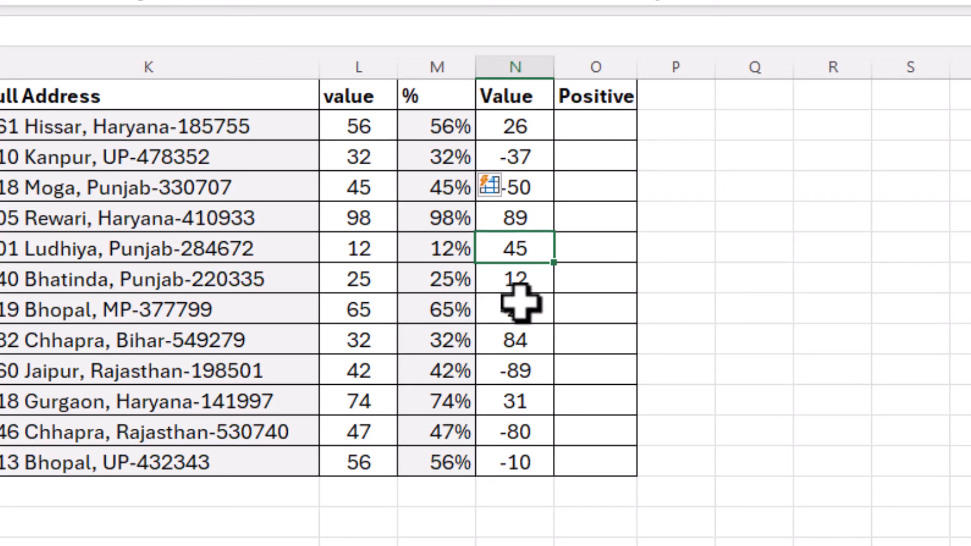
left_click(521, 310)
left_click(521, 371)
left_click(522, 402)
left_click(524, 436)
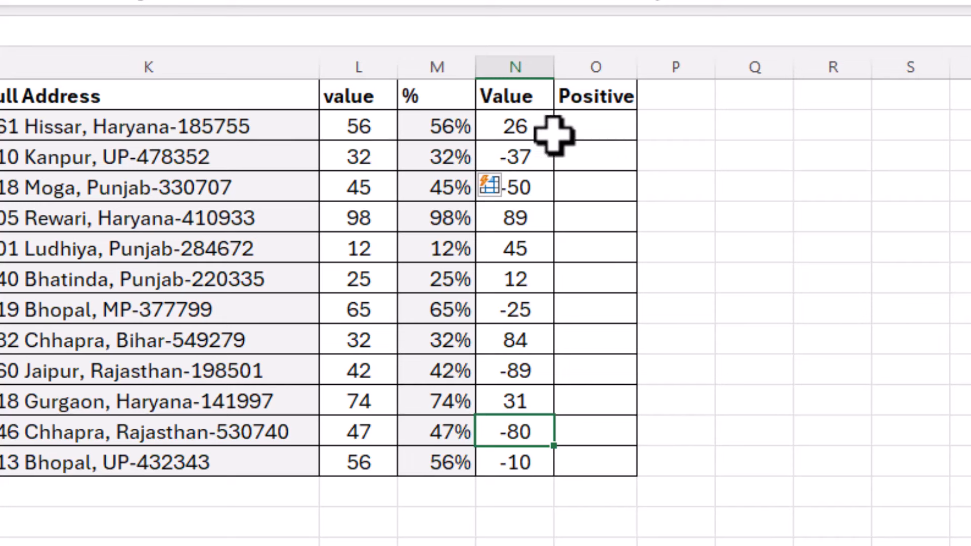
Enter 37 as the sample in the Positive column and Flash Fill the rest with Ctrl+E
left_click(583, 158)
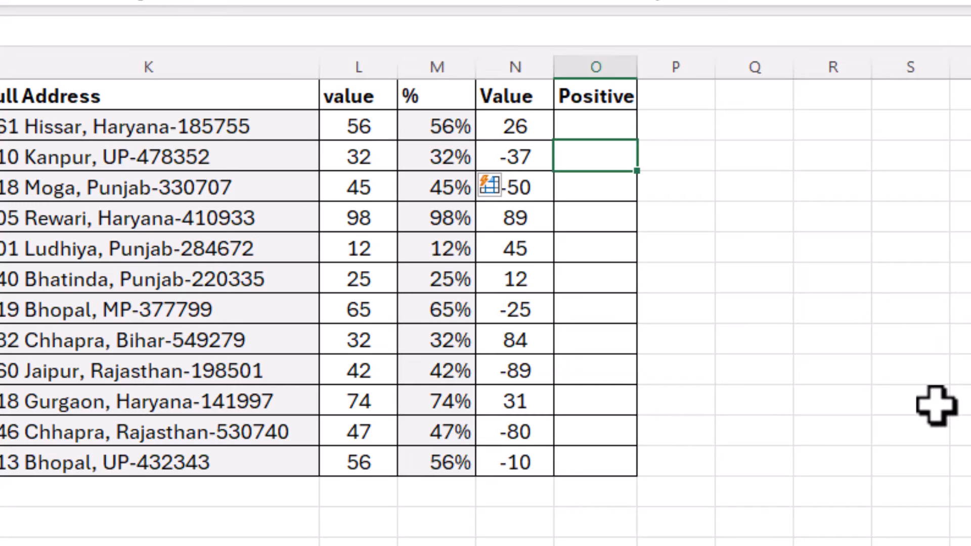
type("37")
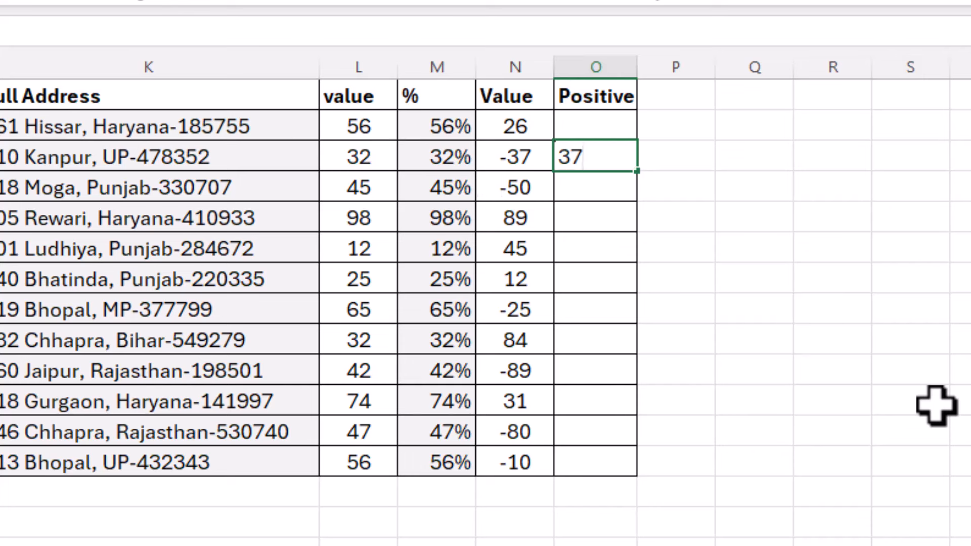
key("Return")
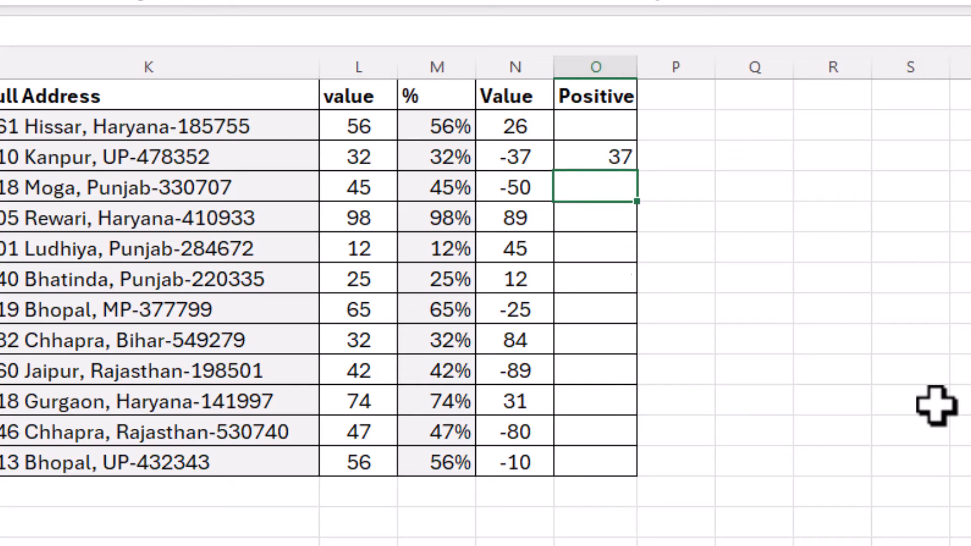
key("ctrl+e")
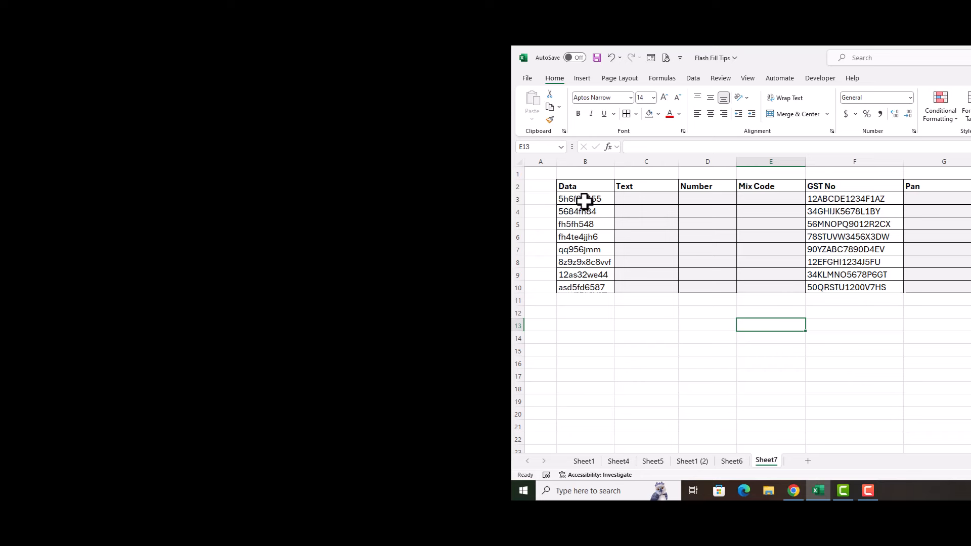
Flash Fill the Text column with the letters from each Data code, starting from sample 'hfh'
left_click_drag(584, 201, 579, 288)
left_click(564, 201)
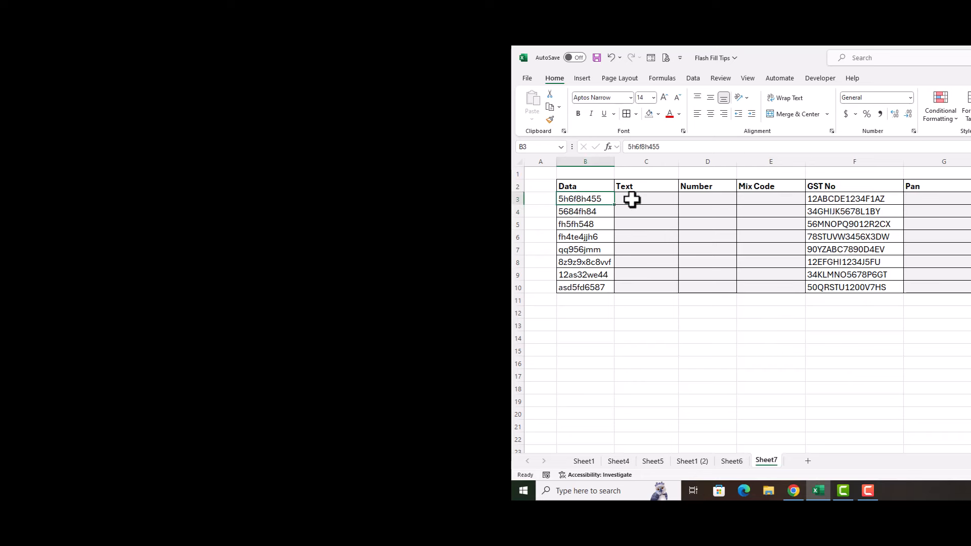
left_click(629, 199)
left_click(586, 200)
left_click_drag(585, 200, 582, 284)
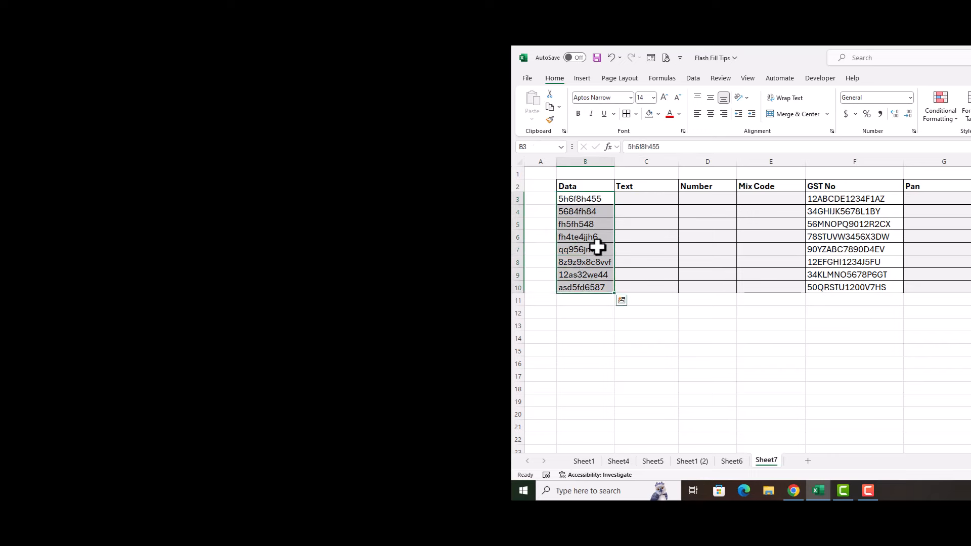
left_click(629, 199)
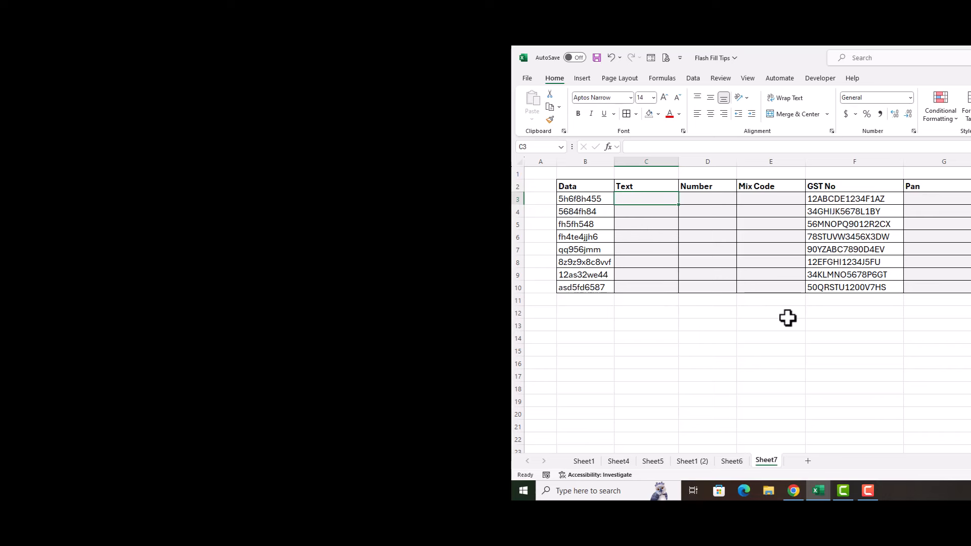
type("hfh")
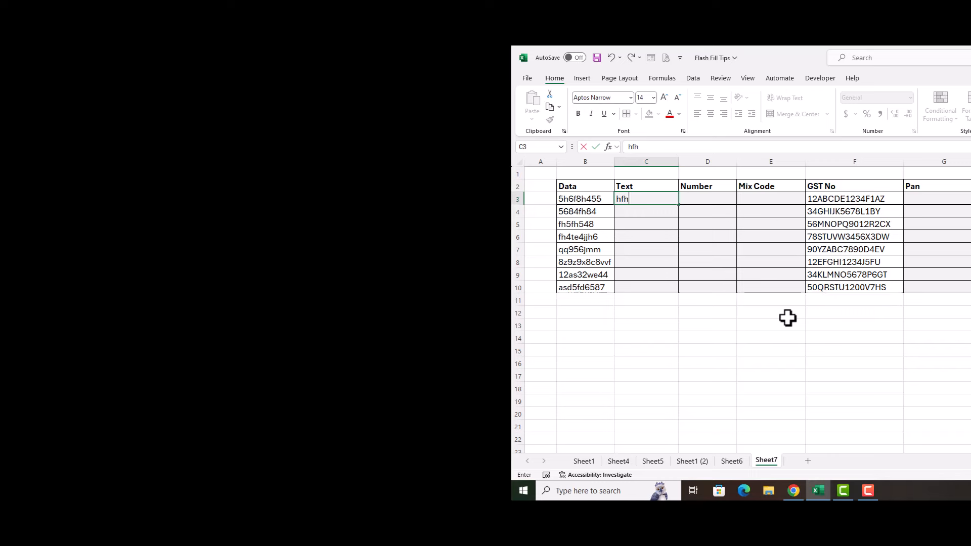
key("Return")
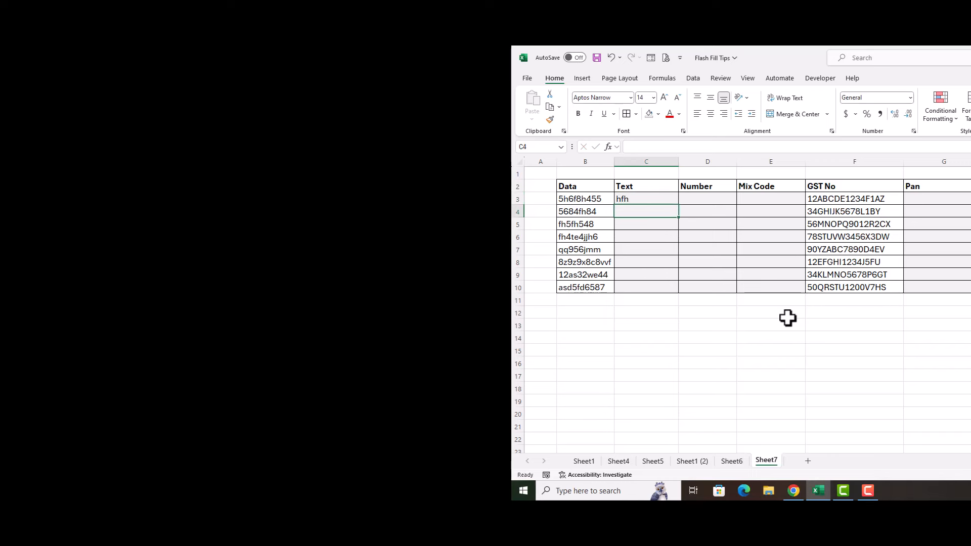
key("ctrl+e")
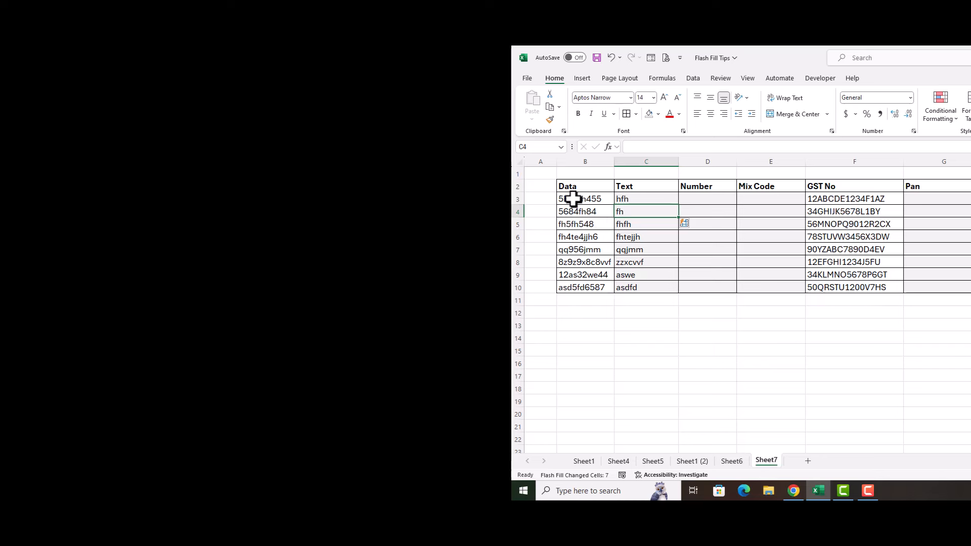
Flash Fill the Number column from sample 568455 and autofit the Text column width
left_click(703, 203)
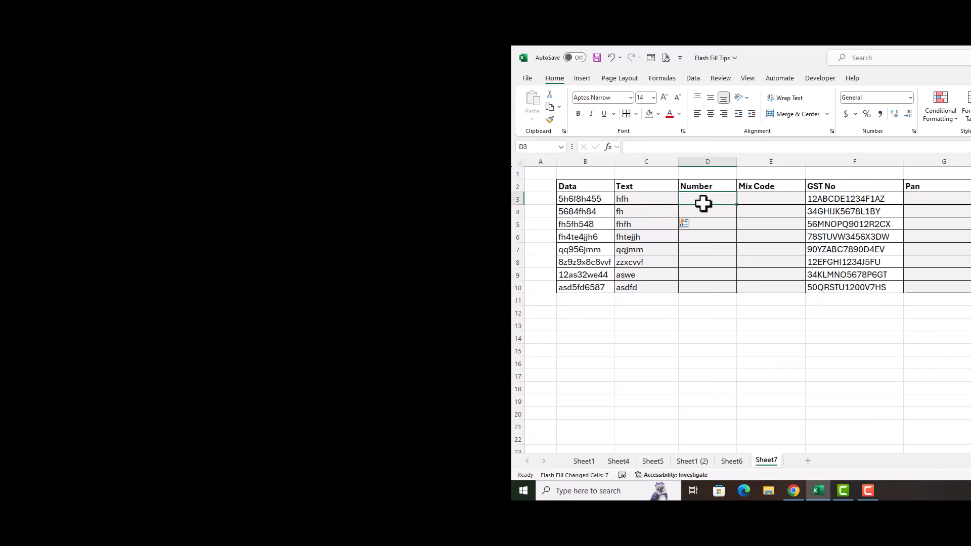
type("56")
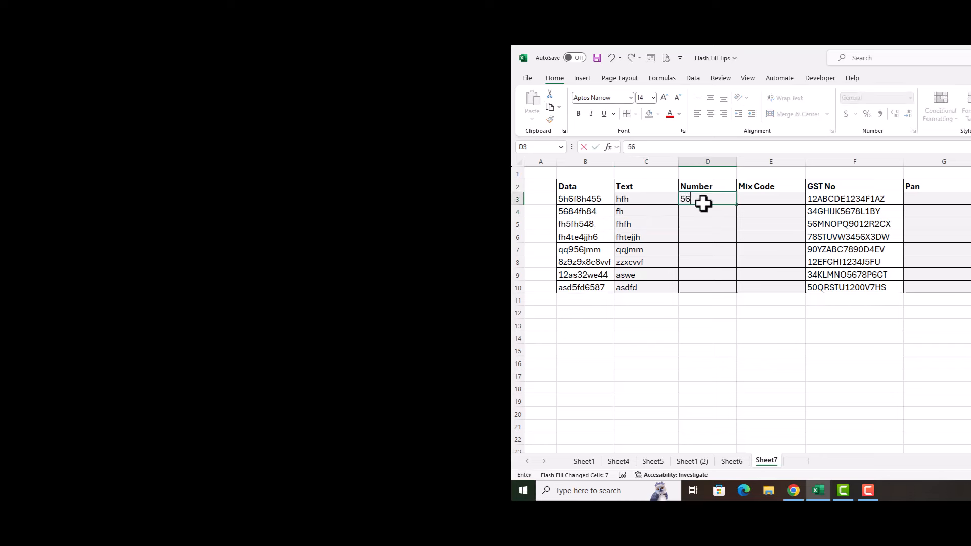
type("8455")
key("Return")
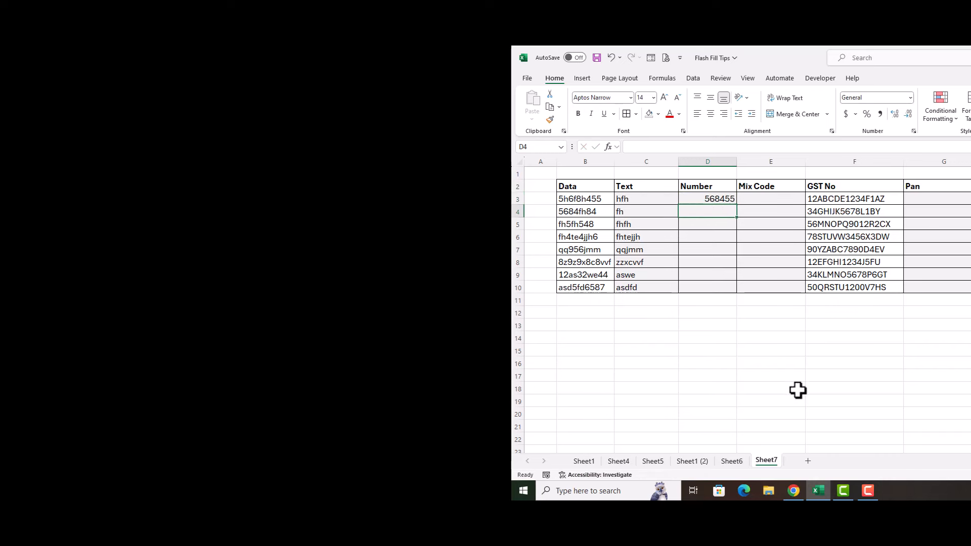
key("ctrl+e")
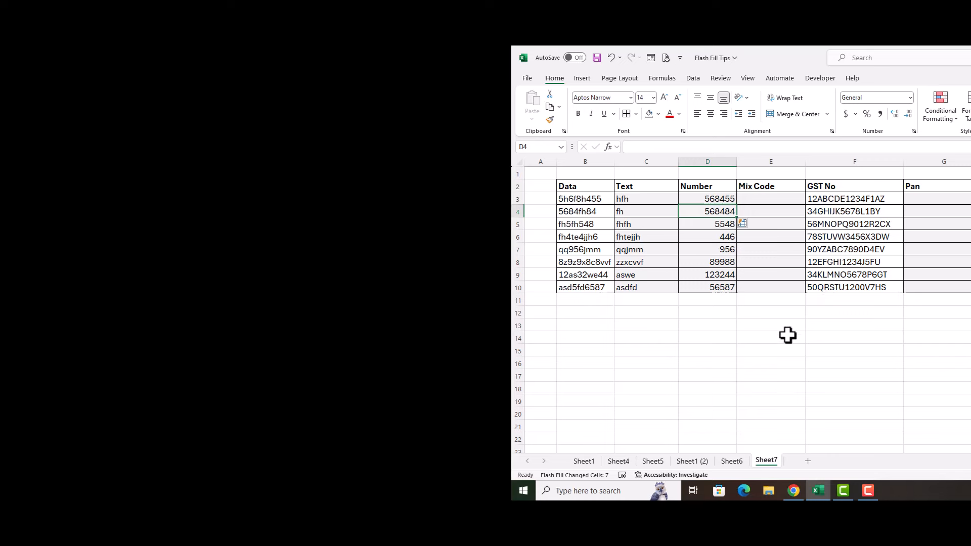
double_click(678, 157)
Autofit the Number column and delete the original mixed codes under Data
double_click(704, 162)
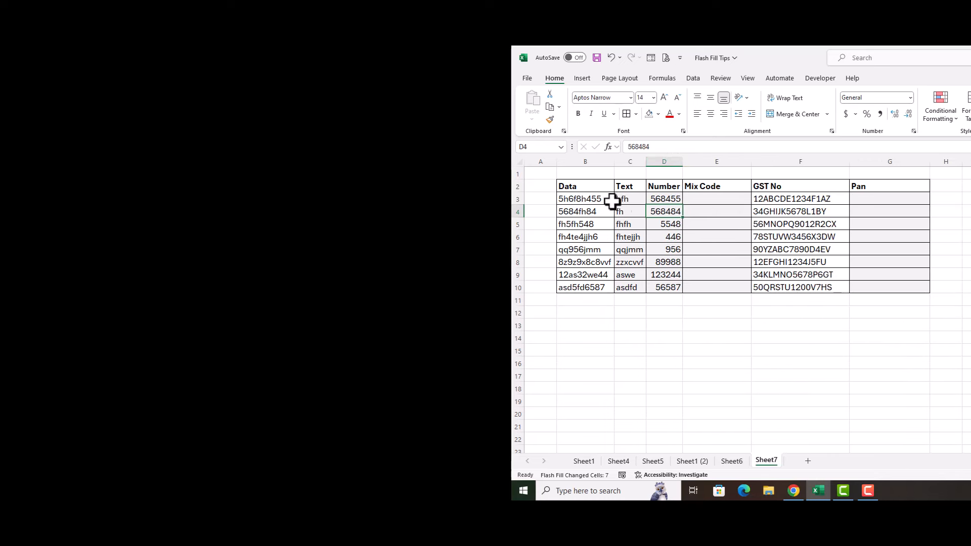
left_click_drag(602, 198, 591, 283)
key("Delete")
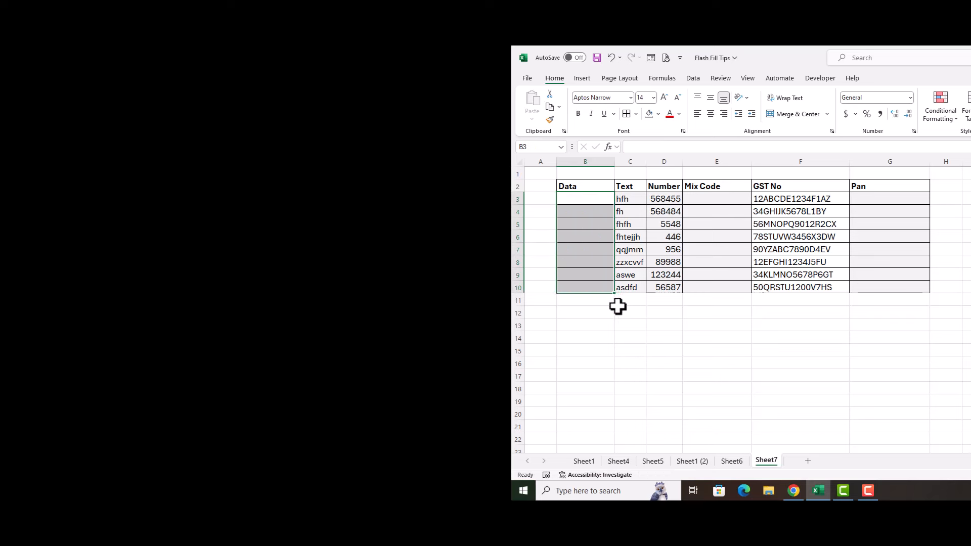
left_click(627, 323)
Select the emptied Data cells, then move to the first Mix Code cell
left_click(585, 199)
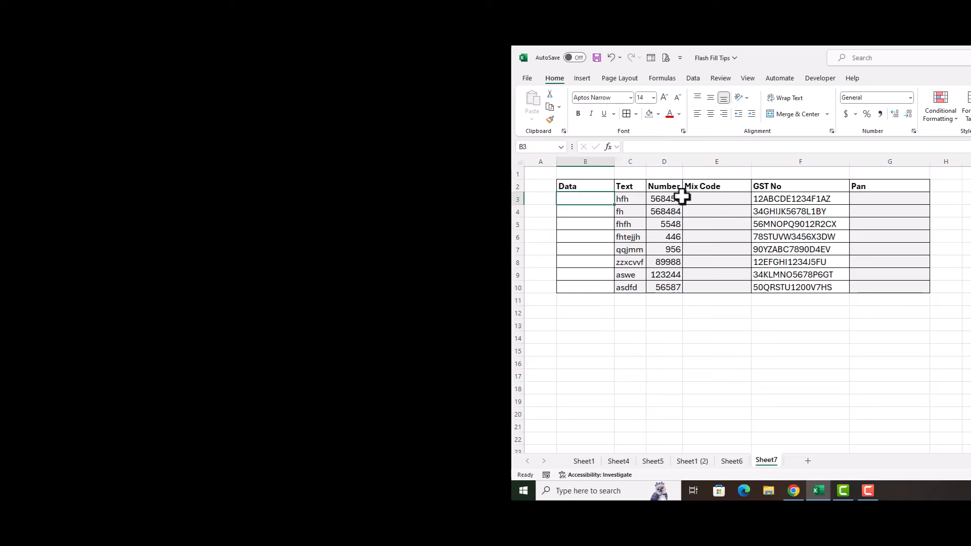
left_click(705, 199)
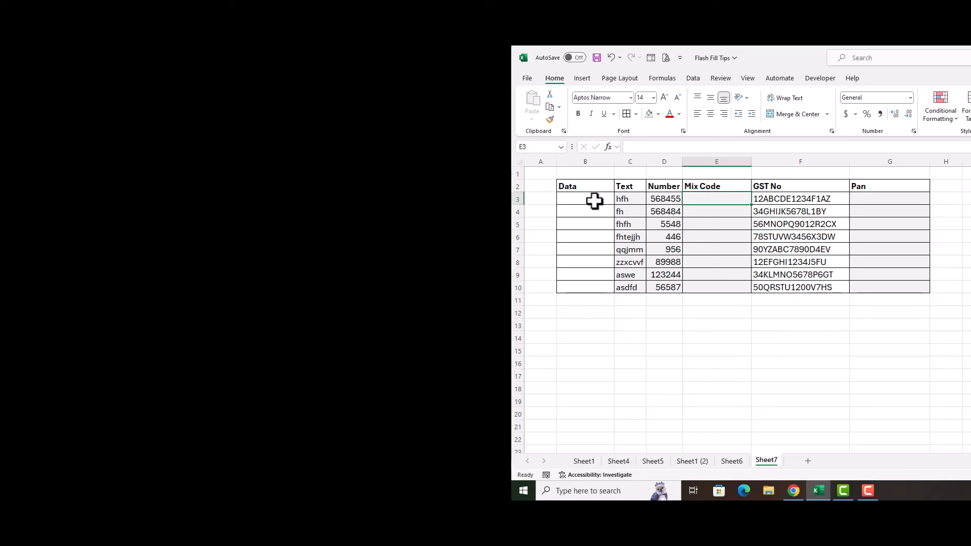
left_click_drag(594, 201, 589, 285)
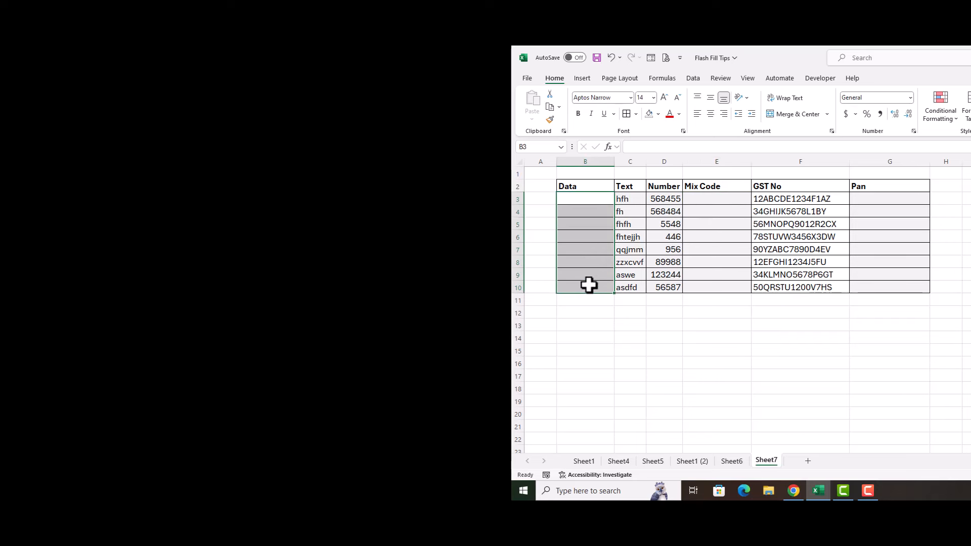
left_click(627, 201)
left_click(655, 198)
left_click(613, 199)
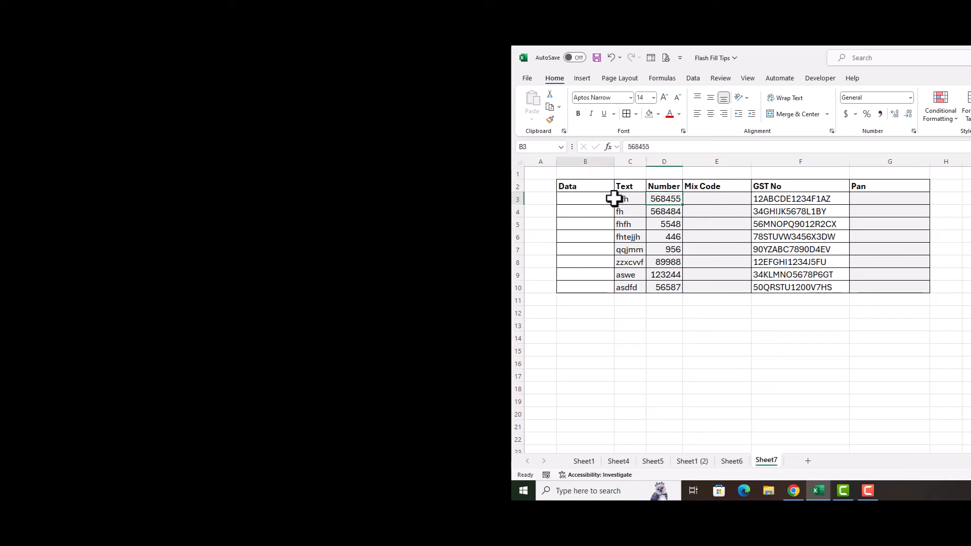
left_click(652, 198)
left_click(689, 196)
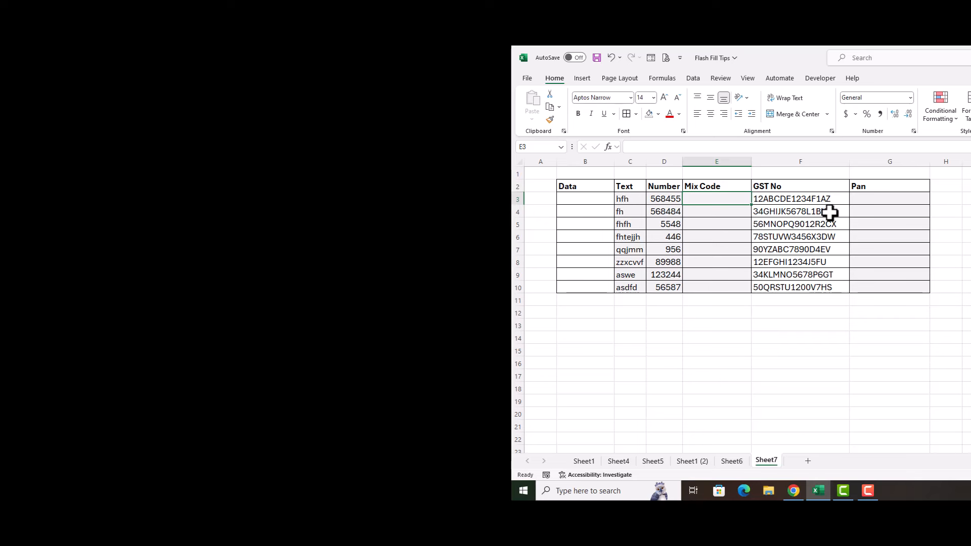
Enter sample HFH-568455 in Mix Code and Flash Fill the remaining rows with Ctrl+E
type("HFH")
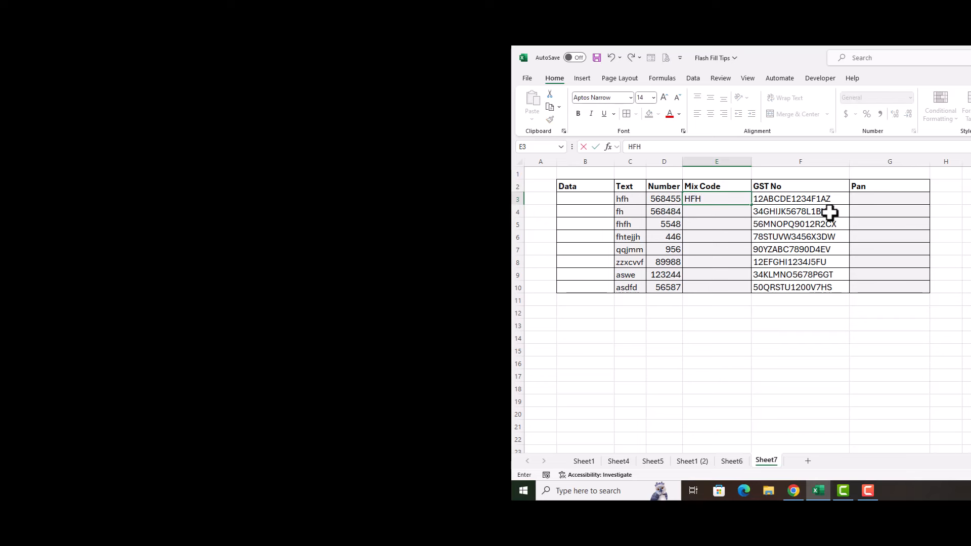
type("-568455")
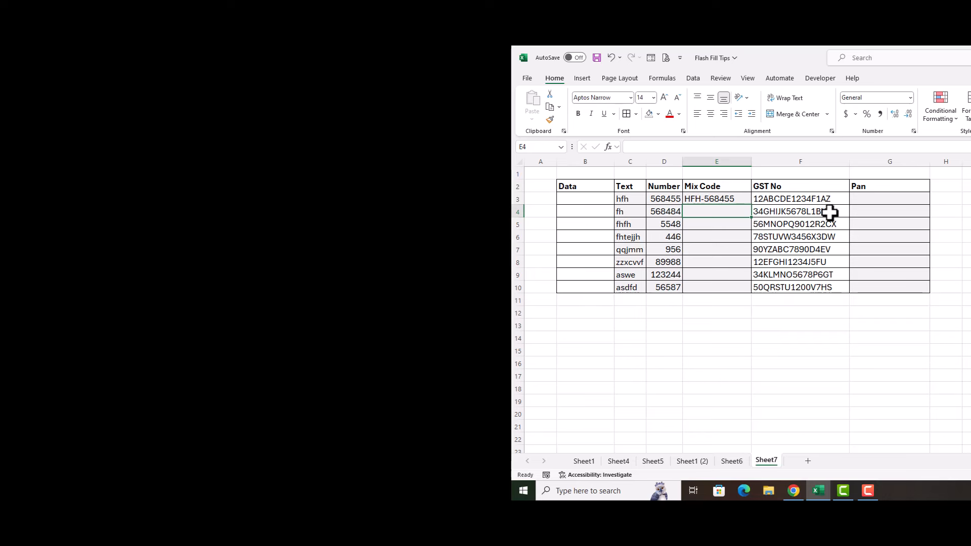
key("ctrl+e")
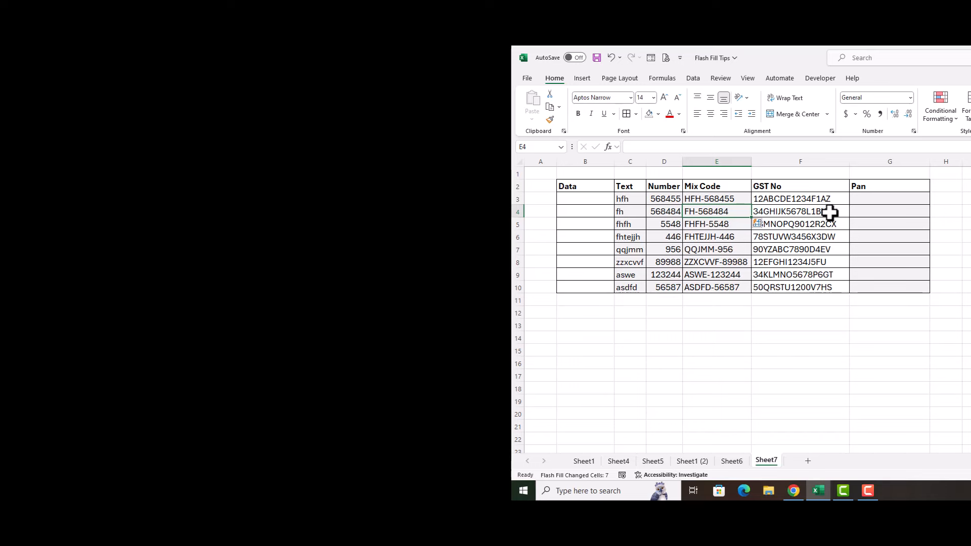
Point out the GST numbers and Flash Fill the Pan column from sample ABCDE1234F
left_click(821, 201)
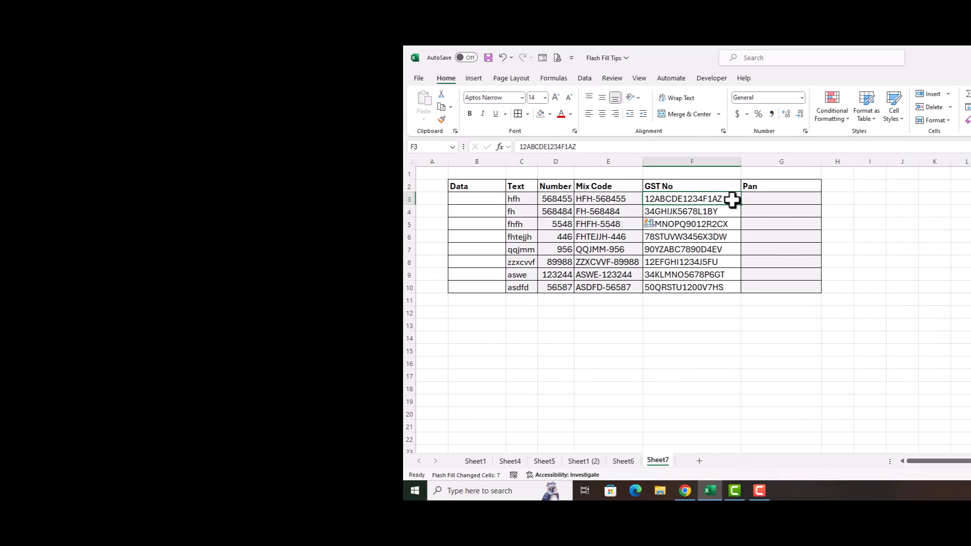
left_click_drag(732, 201, 733, 284)
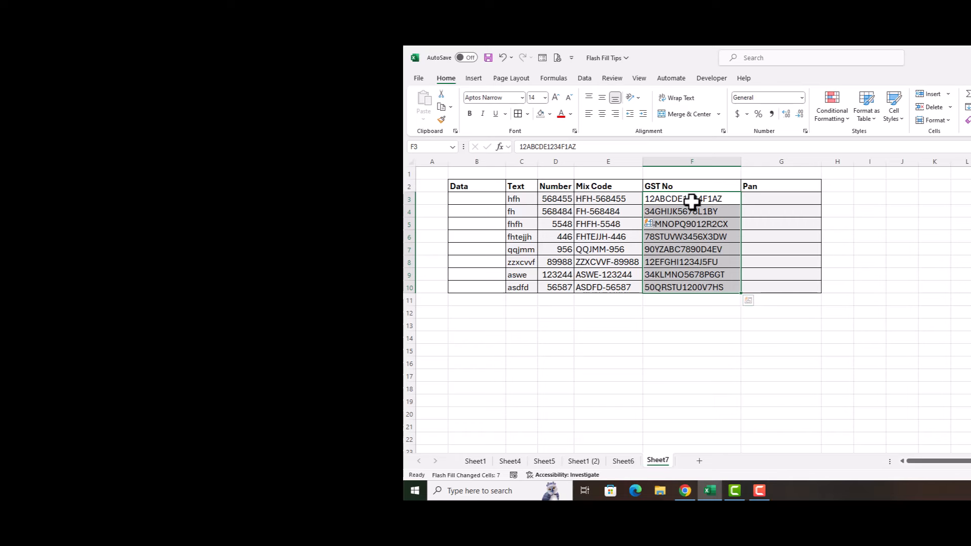
left_click(767, 200)
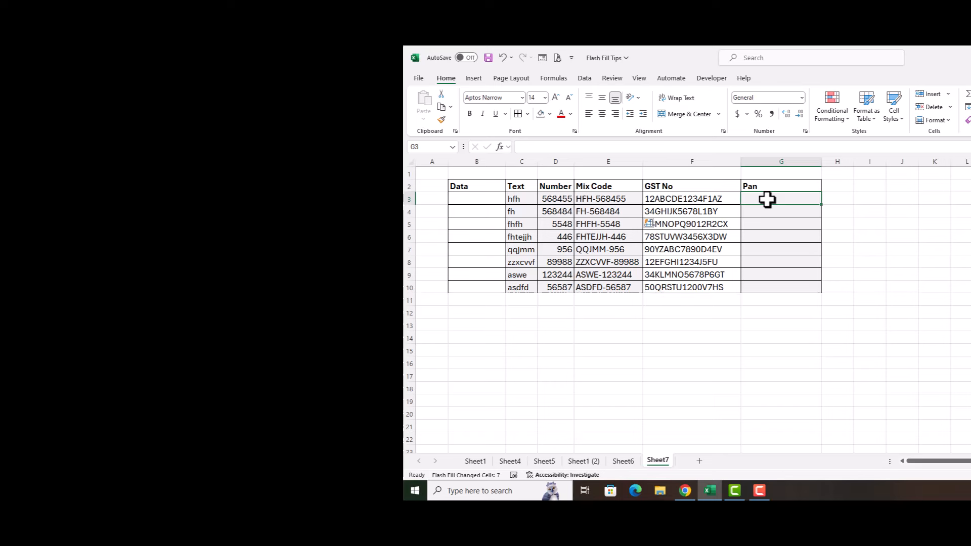
type("ABCDE")
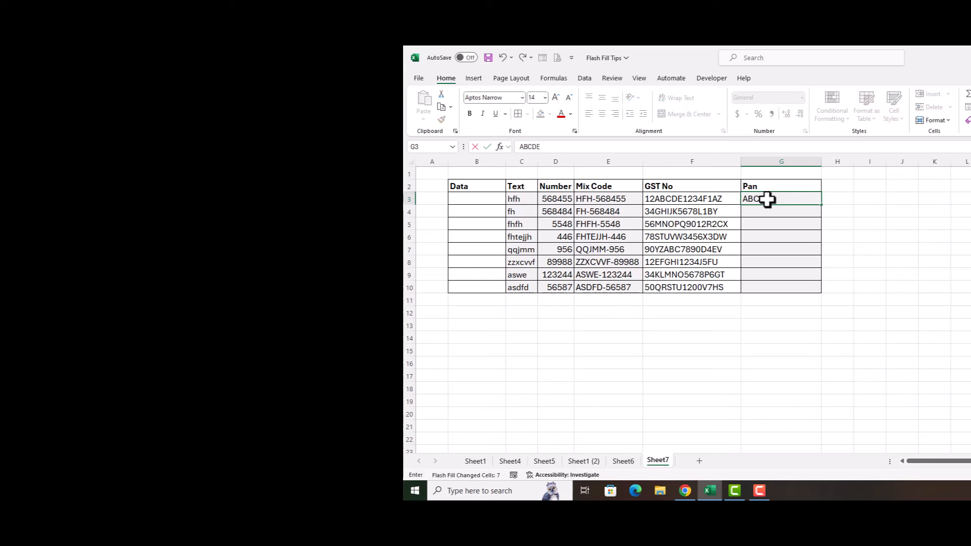
type("1234F")
key("Return")
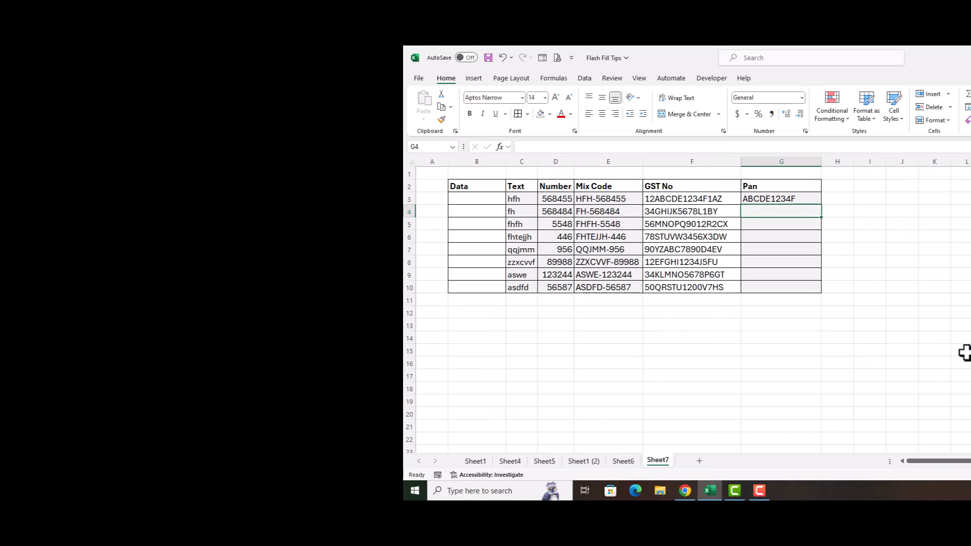
key("ctrl+e")
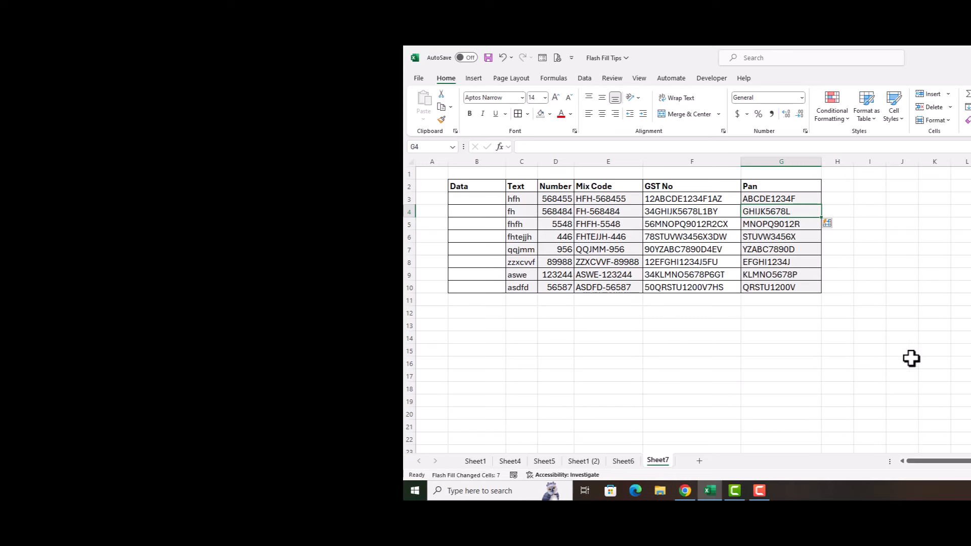
Click across cells in one table row to compare its values
left_click(767, 312)
left_click(721, 315)
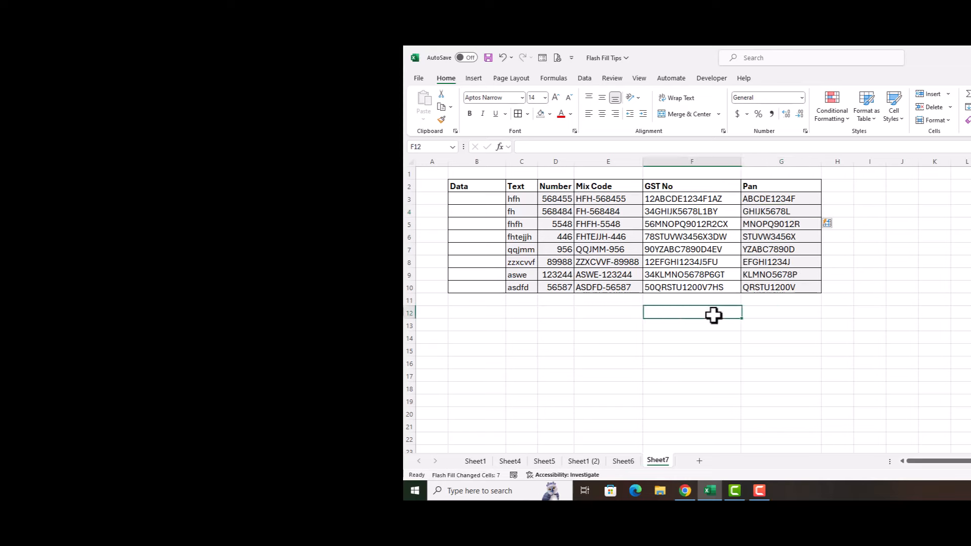
left_click(598, 314)
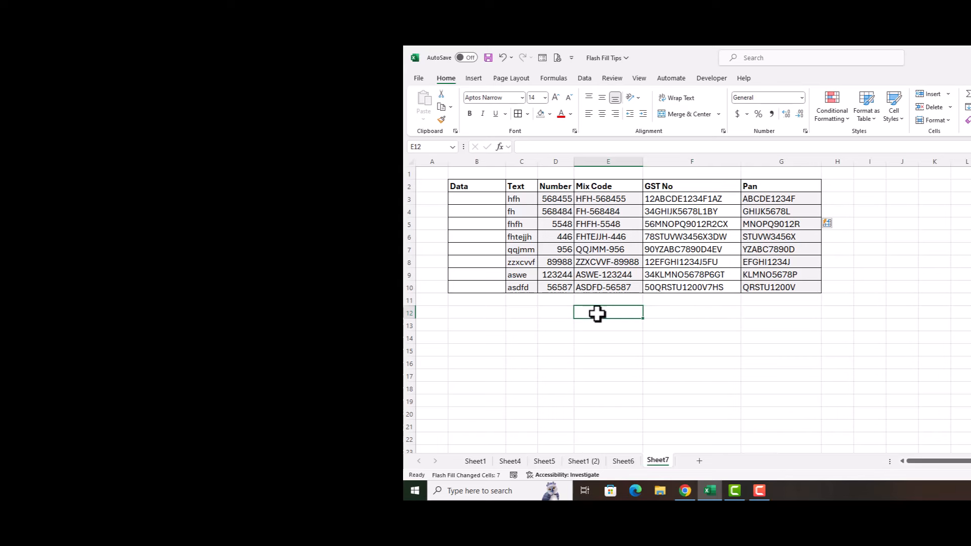
left_click(551, 312)
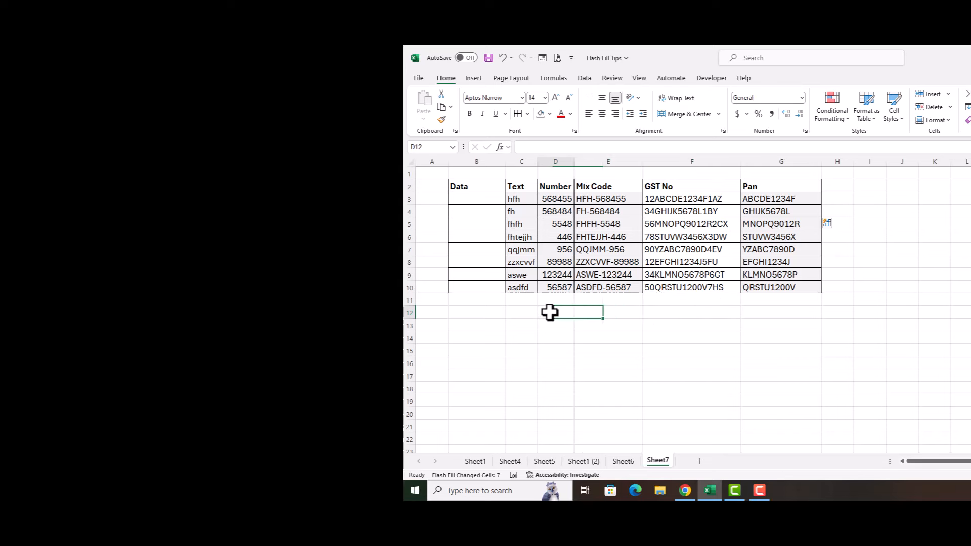
left_click(496, 314)
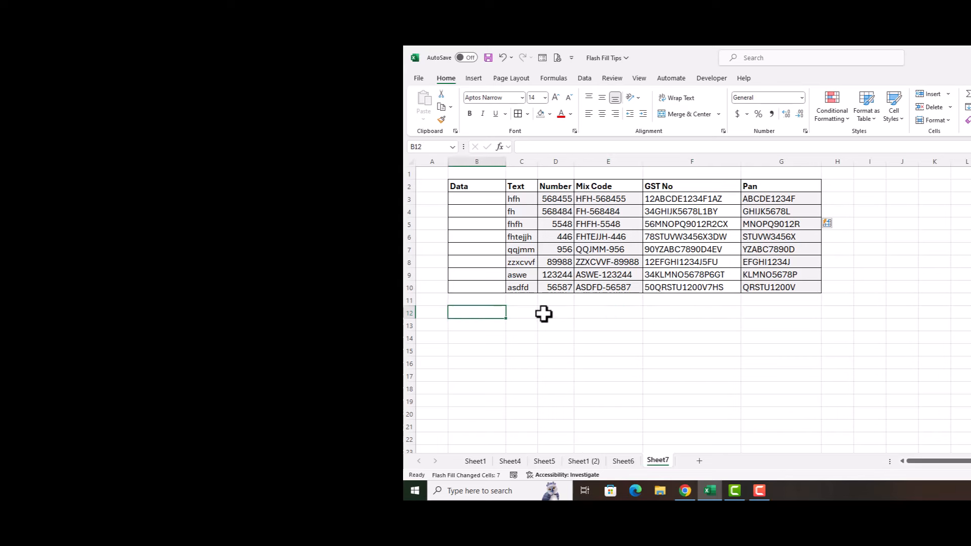
left_click(591, 311)
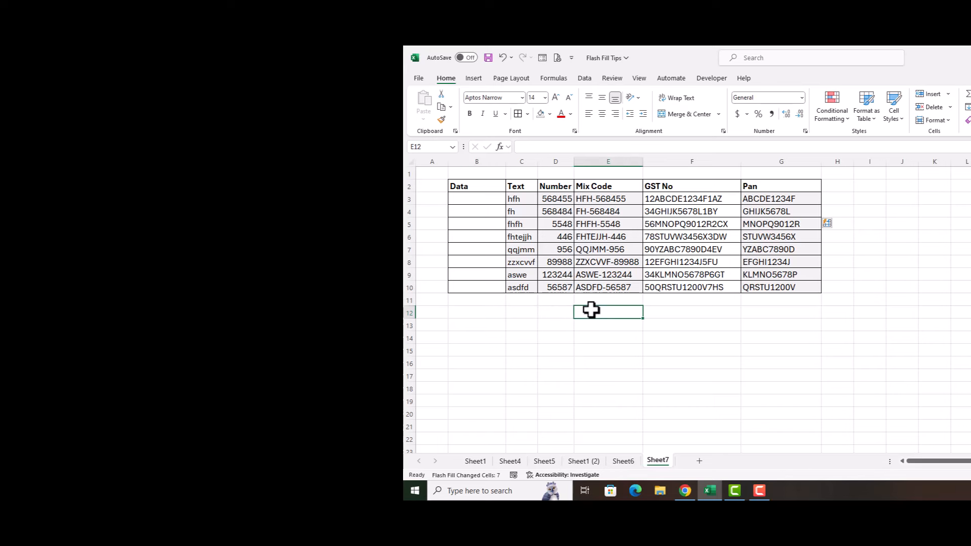
Clear Pan cells G4:G10 and refill them with the Data tab's Flash Fill command
left_click_drag(749, 212, 770, 289)
key("Delete")
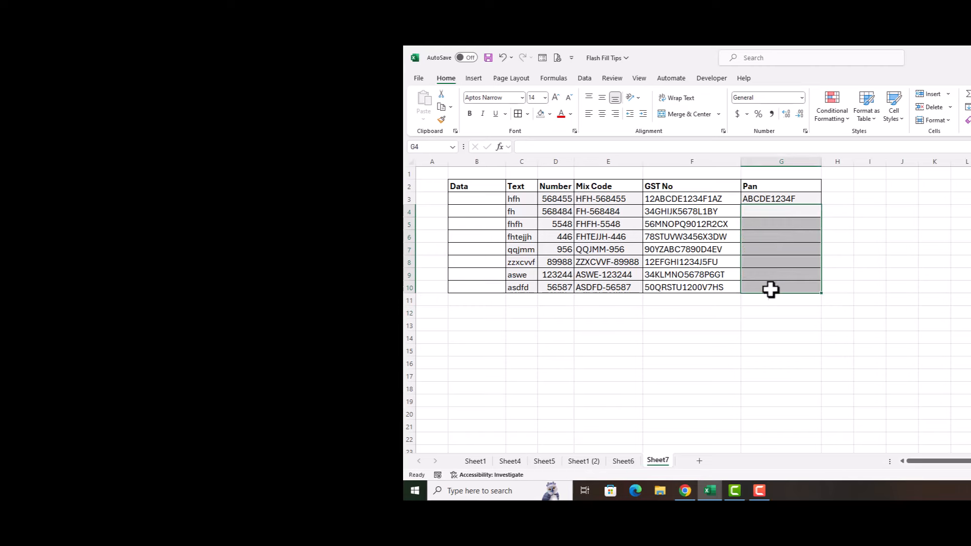
left_click(764, 210)
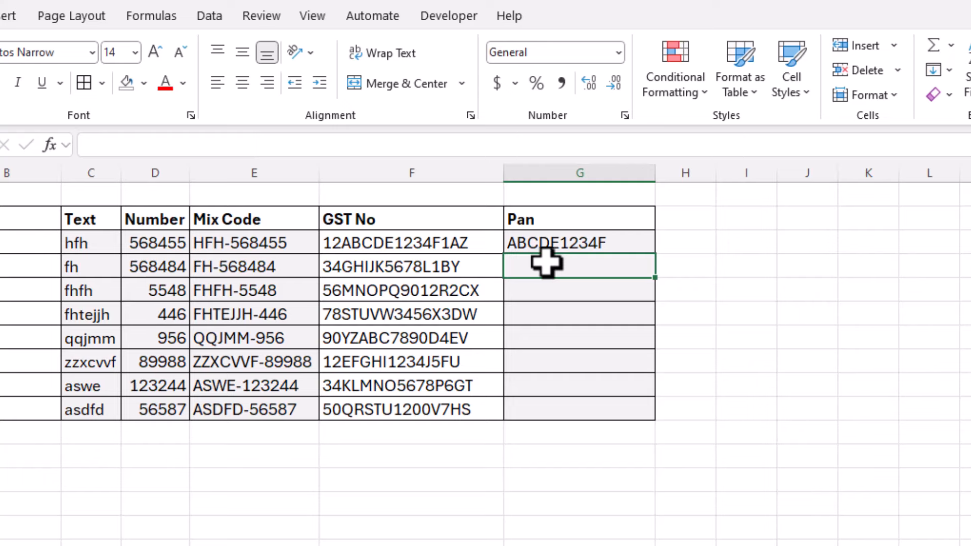
left_click(213, 16)
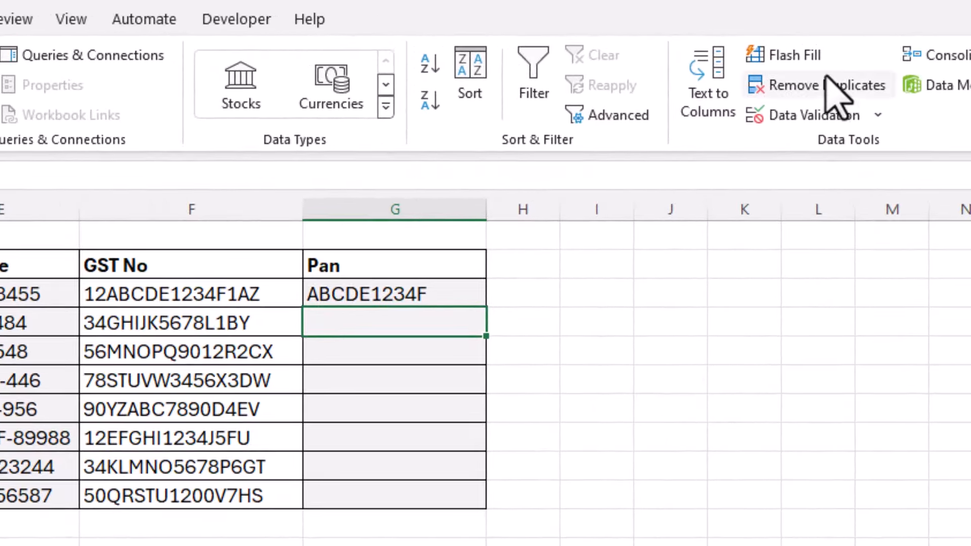
left_click(790, 56)
left_click_drag(440, 292, 438, 493)
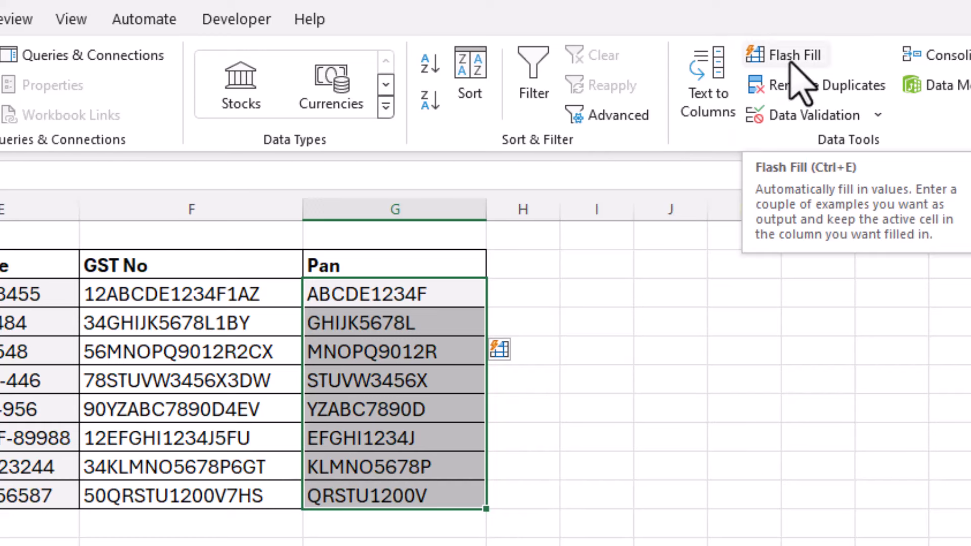
left_click(279, 544)
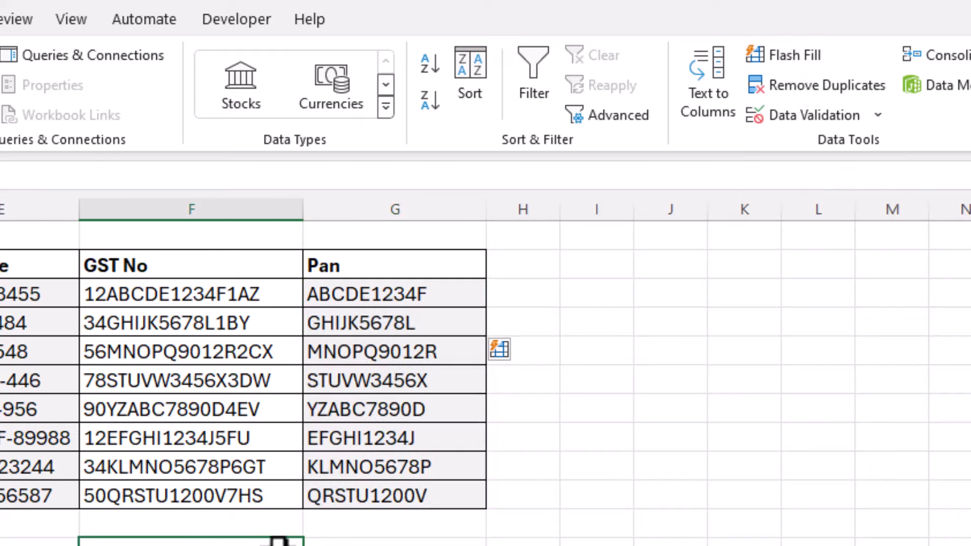
left_click(372, 545)
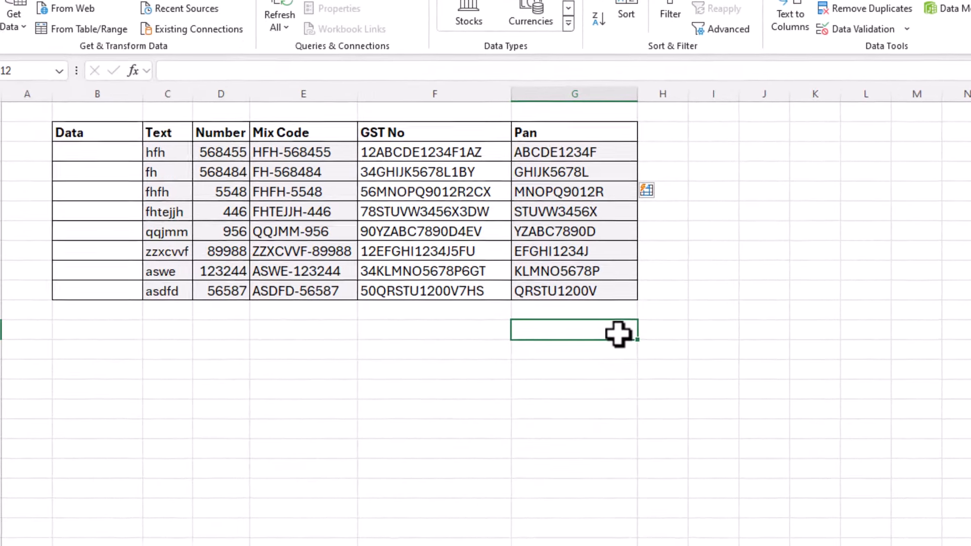